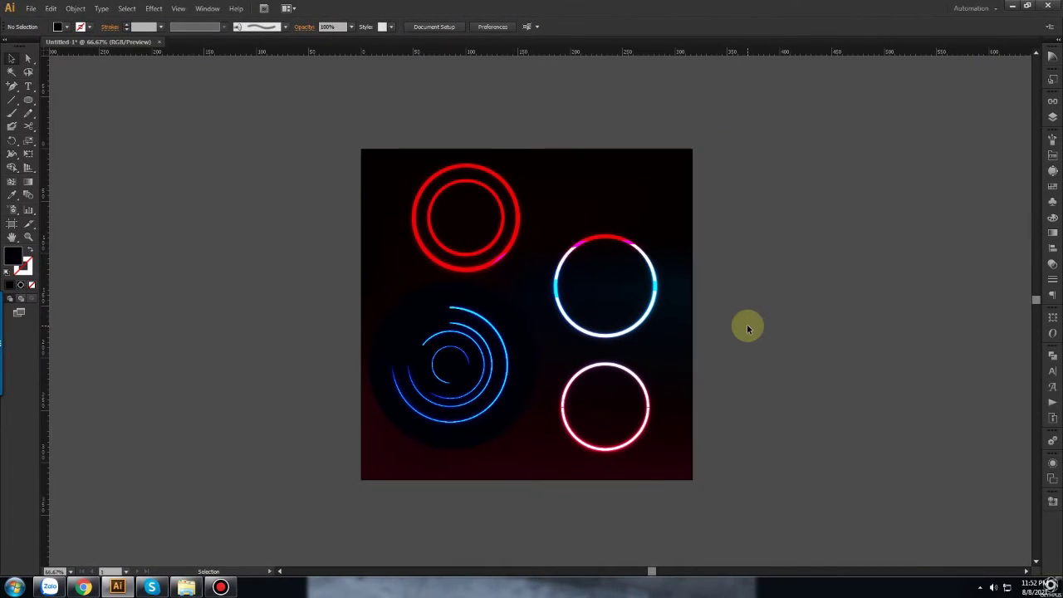
# Start a new 210 mm by 210 mm document in millimetres
pyautogui.press('a')
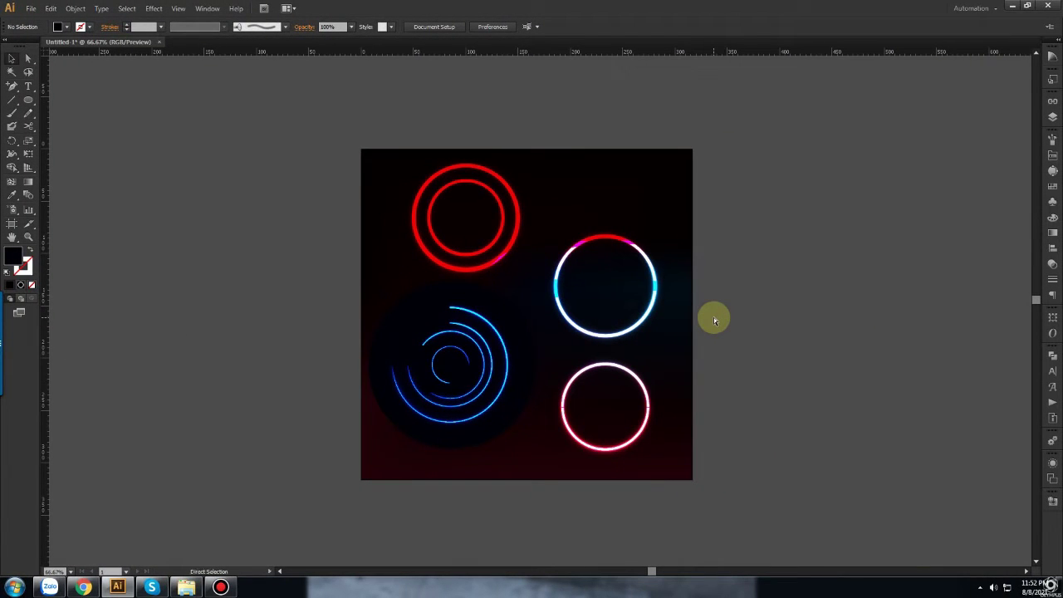
pyautogui.hotkey('ctrl', 'n')
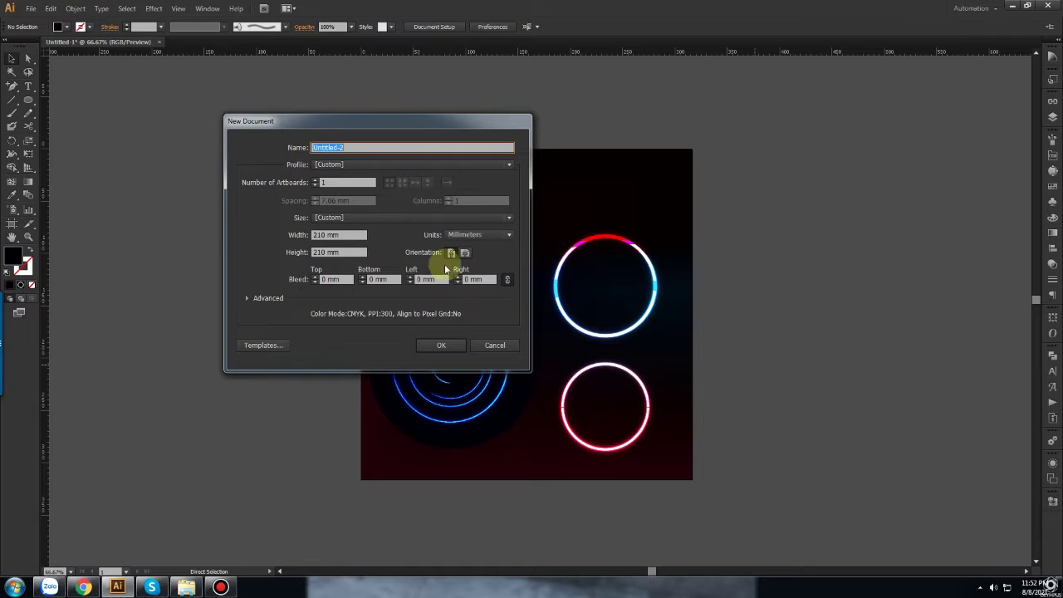
# Create the 210 mm document and switch its colour mode to RGB
pyautogui.click(441, 345)
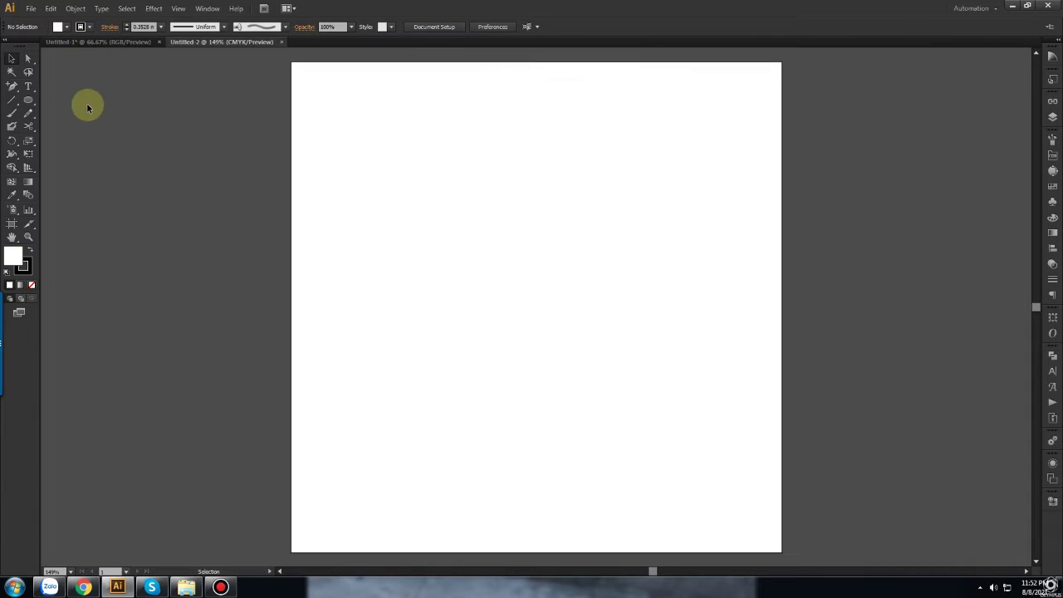
pyautogui.click(30, 9)
pyautogui.moveTo(75, 263)
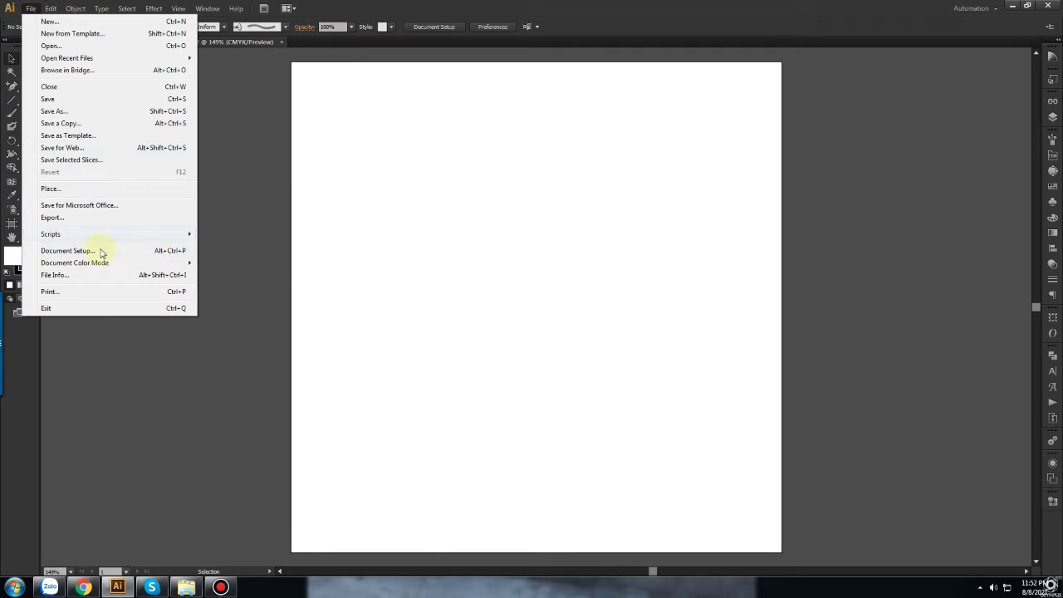
pyautogui.click(226, 275)
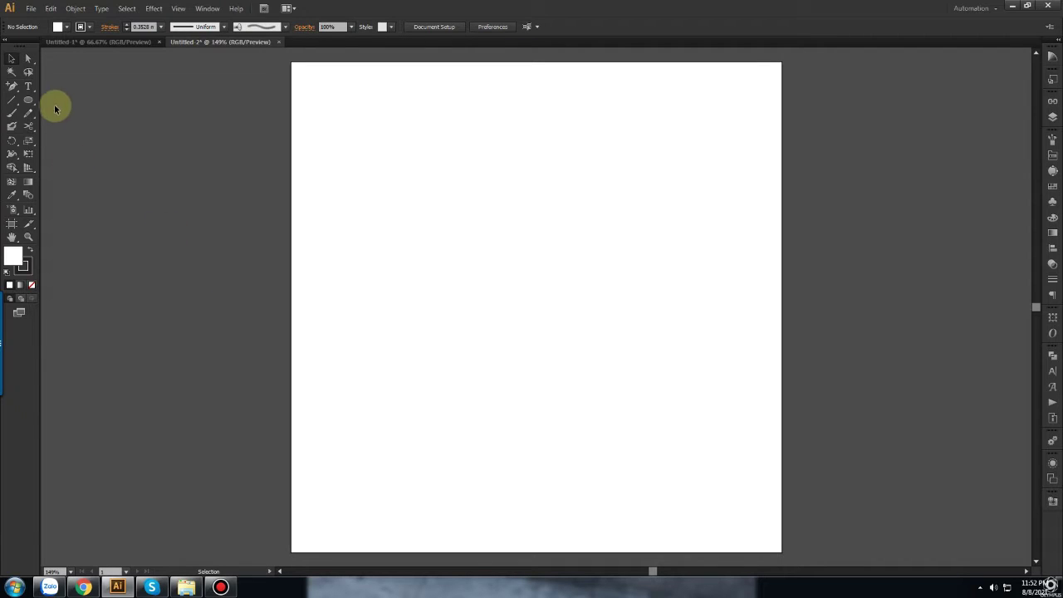
# Cover the artboard with a rectangle filled near-black 050000, then deselect it
pyautogui.moveTo(28, 99); pyautogui.dragTo(75, 97)
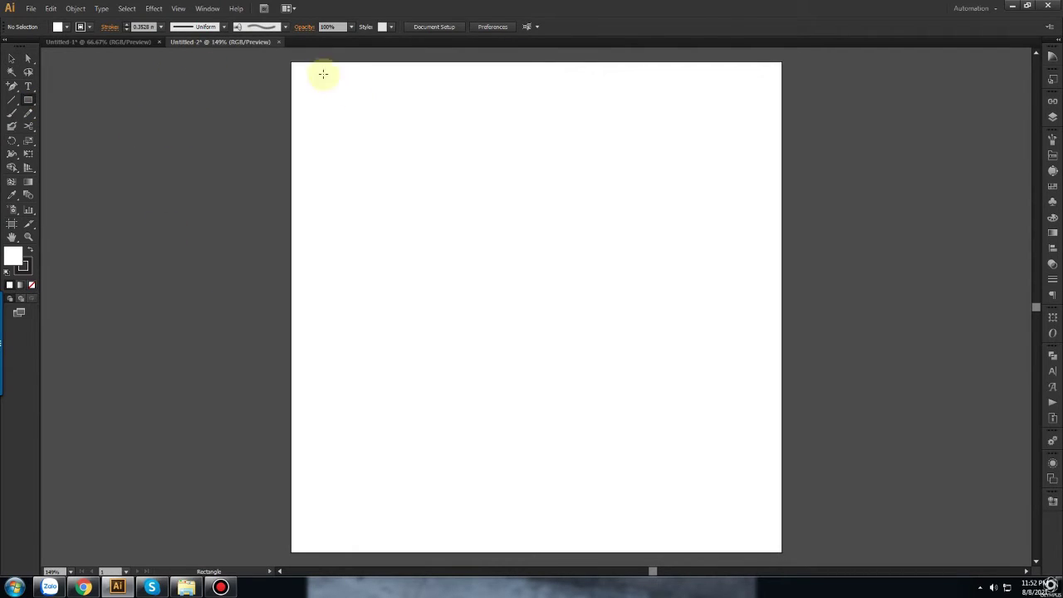
pyautogui.doubleClick(13, 256)
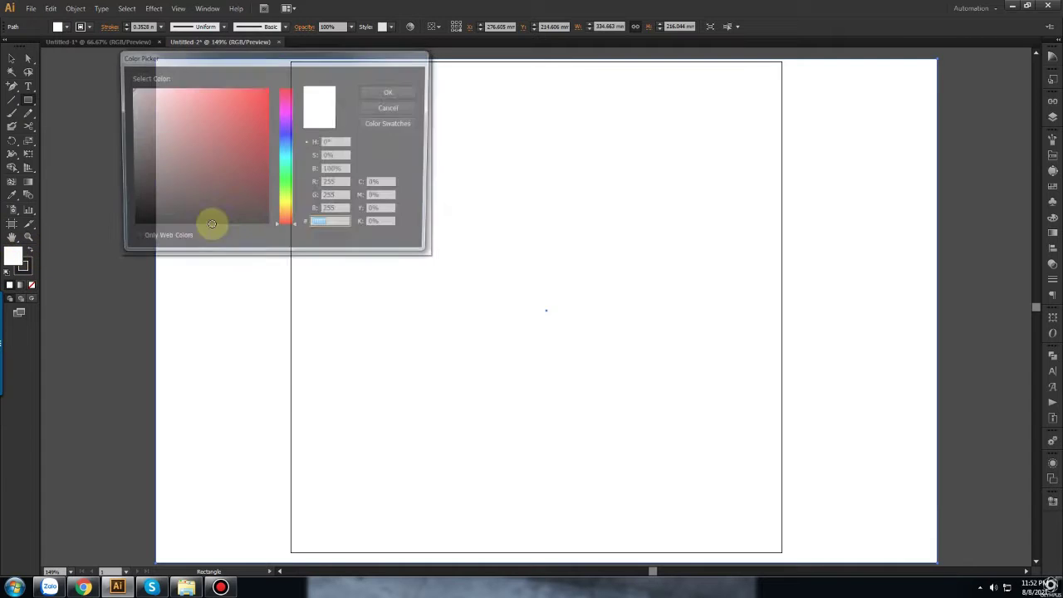
pyautogui.click(263, 226)
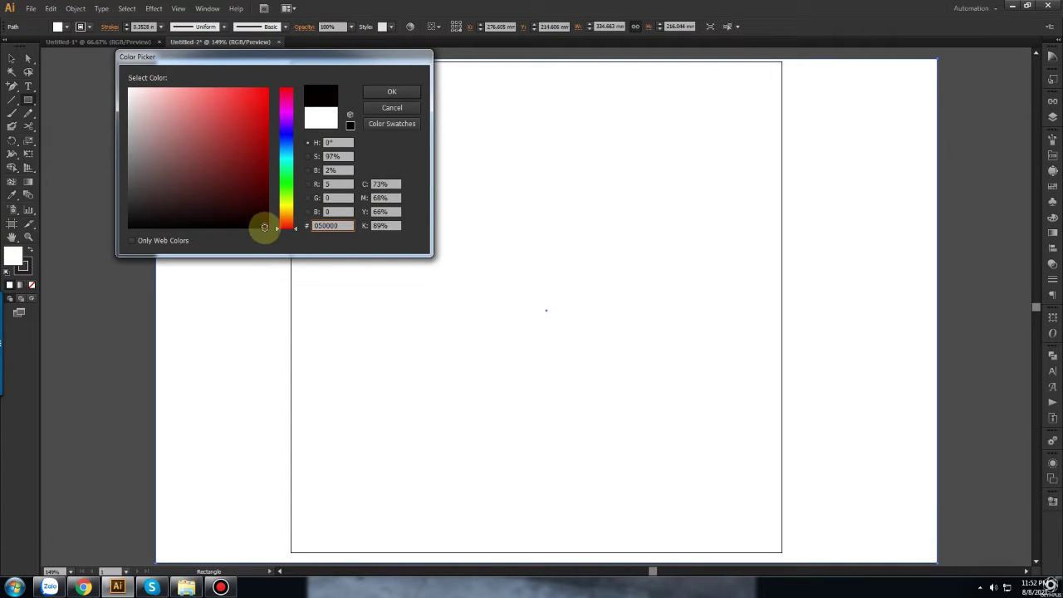
pyautogui.click(391, 91)
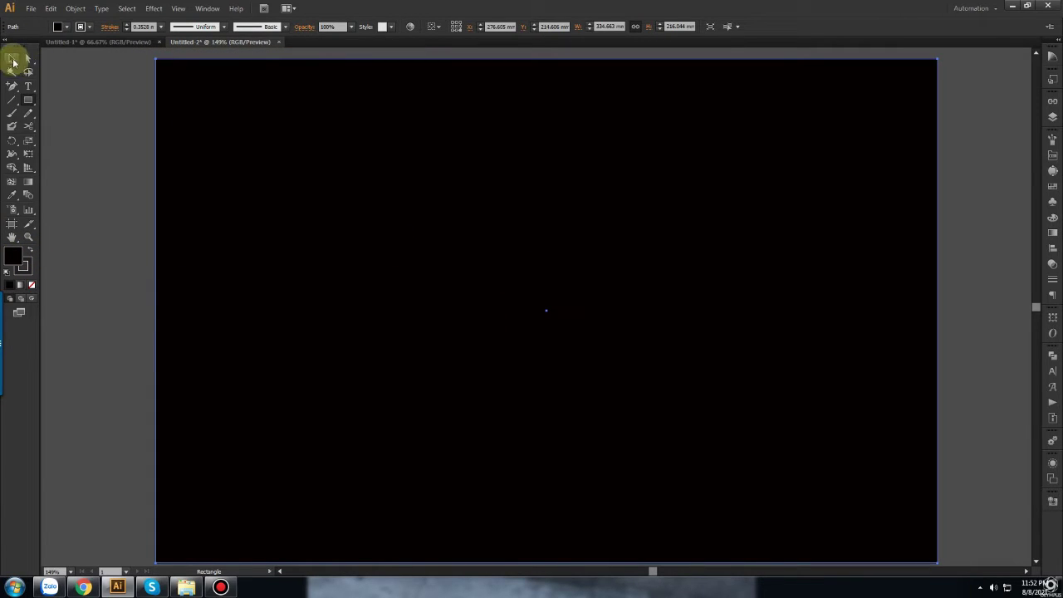
pyautogui.click(13, 62)
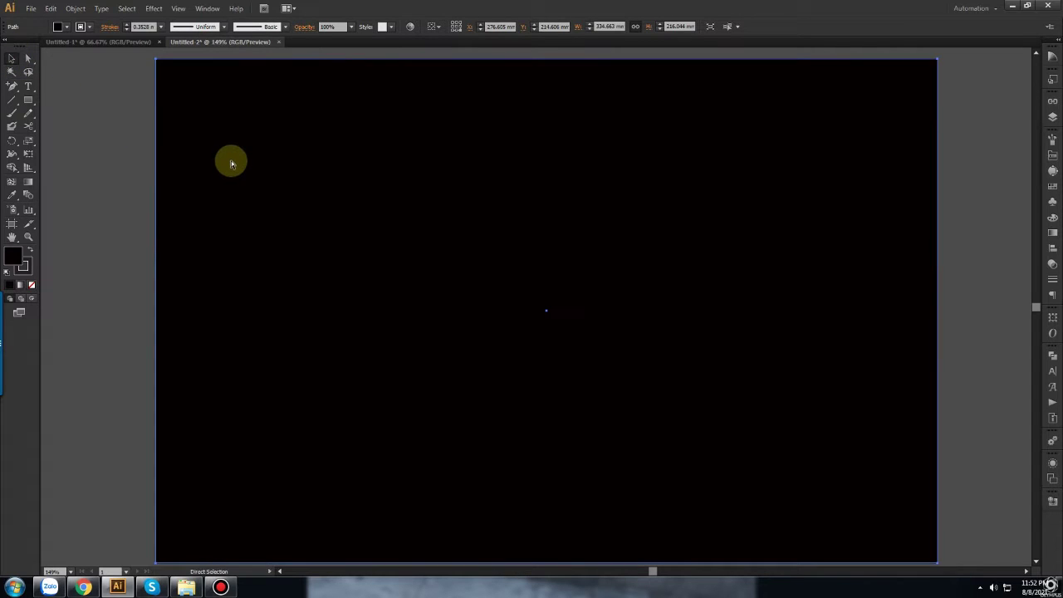
pyautogui.hotkey('ctrl', 'shift', 'a')
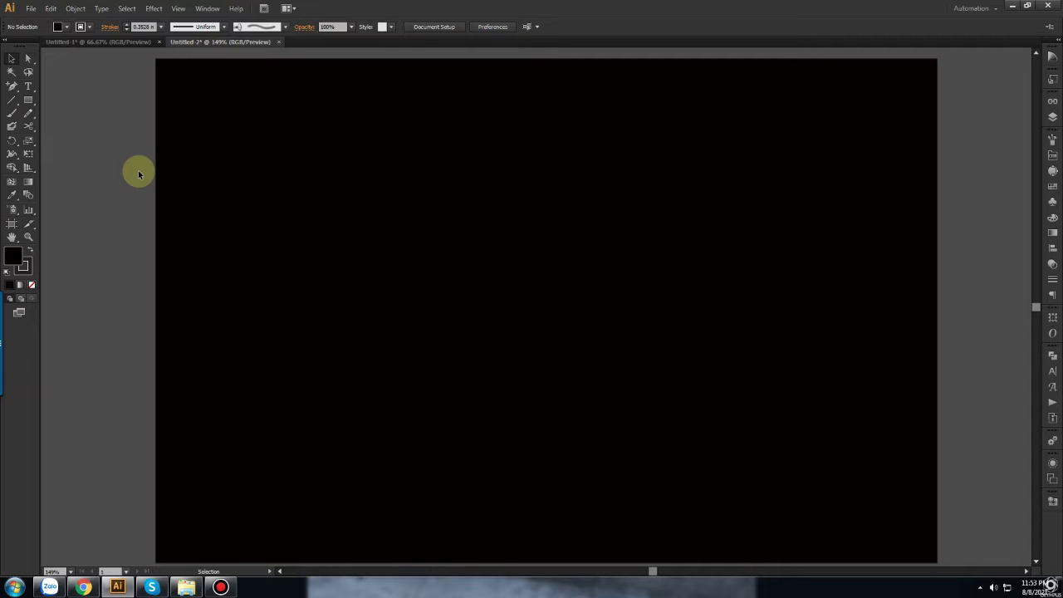
# Draw a circle on the left with no fill and a white outline
pyautogui.moveTo(25, 100); pyautogui.dragTo(76, 126)
pyautogui.moveTo(285, 165); pyautogui.dragTo(494, 299)
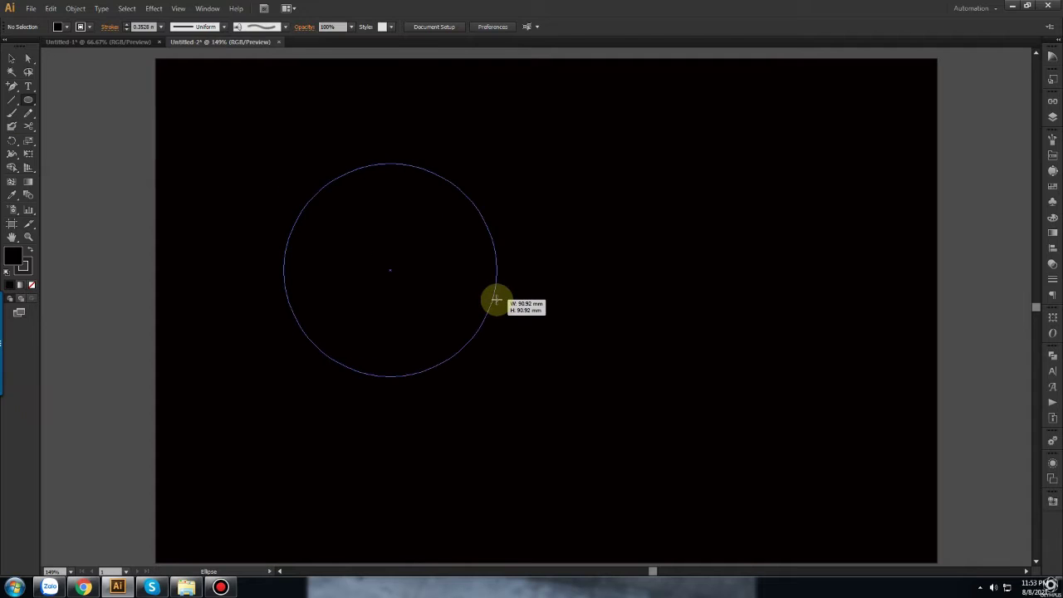
pyautogui.click(33, 287)
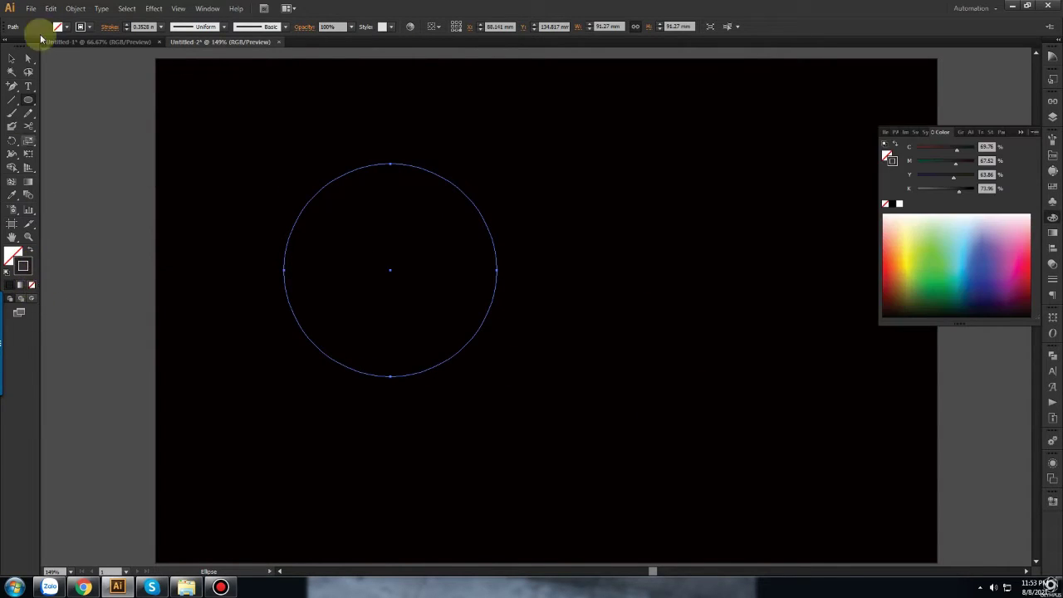
pyautogui.click(90, 26)
pyautogui.click(22, 46)
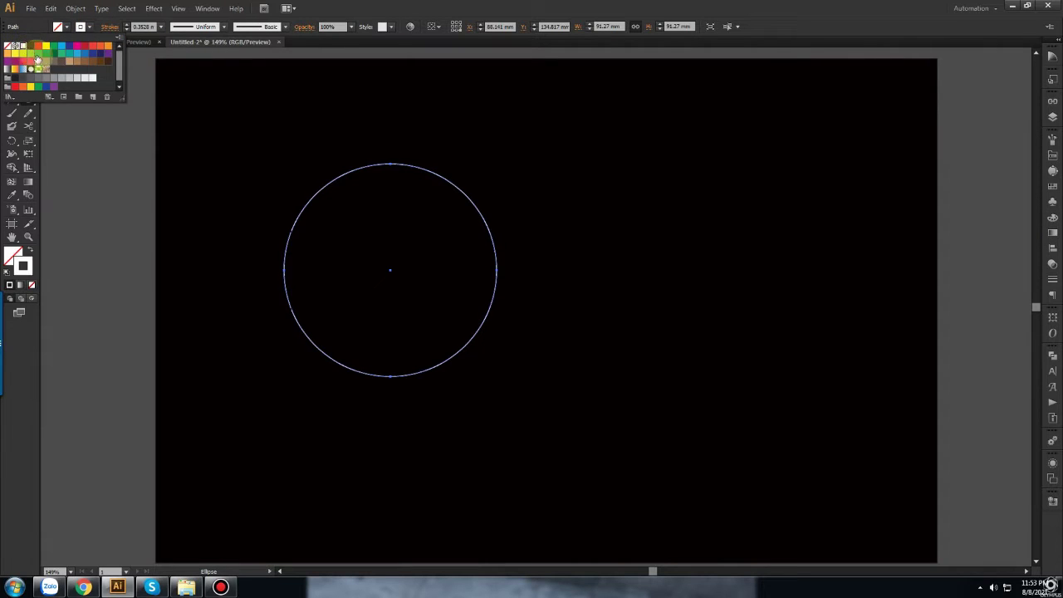
# Give the circle a 2 mm stroke weight, deselect it, and show the rulers
pyautogui.doubleClick(137, 27)
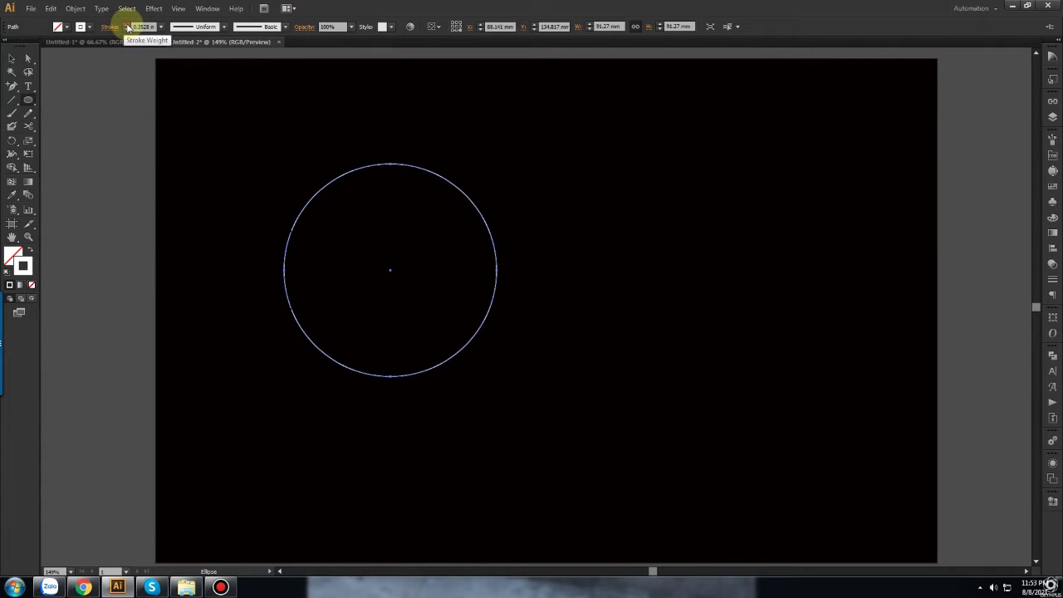
pyautogui.write('2')
pyautogui.press('Return')
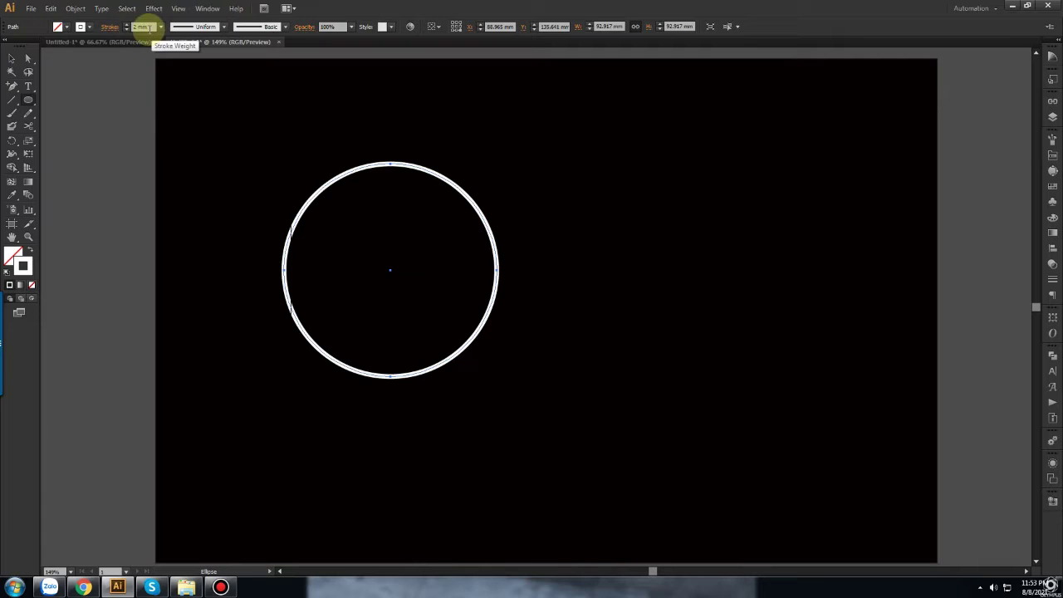
pyautogui.click(12, 58)
pyautogui.click(91, 86)
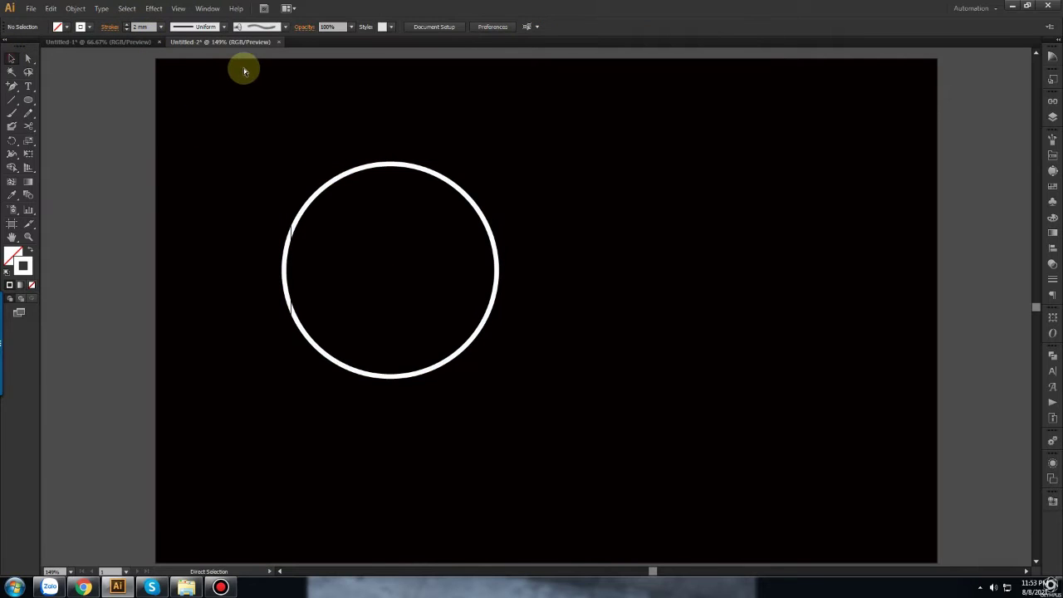
pyautogui.hotkey('ctrl', 'r')
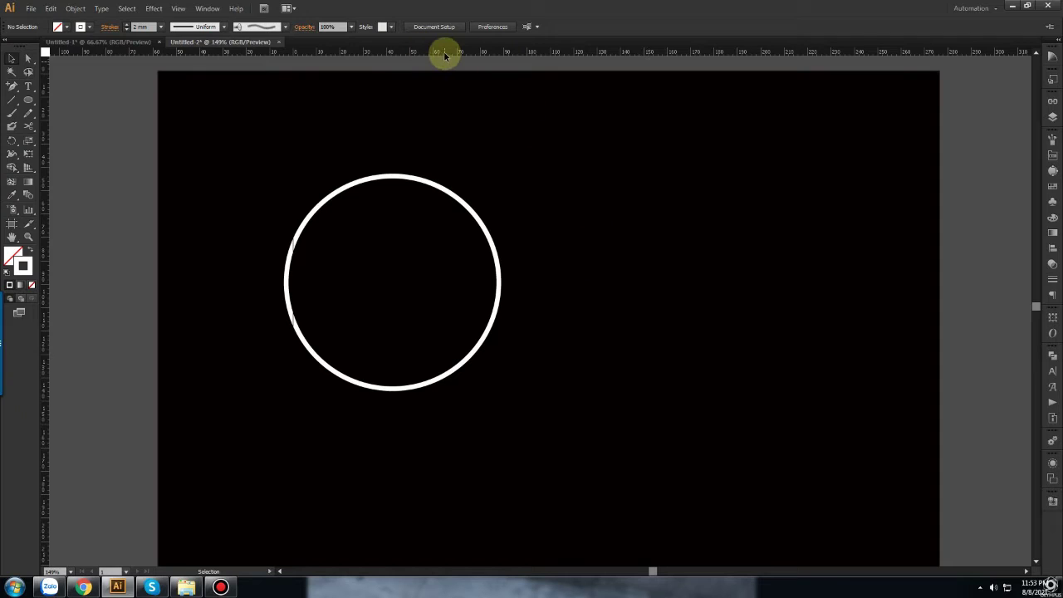
pyautogui.hotkey('ctrl', 'z')
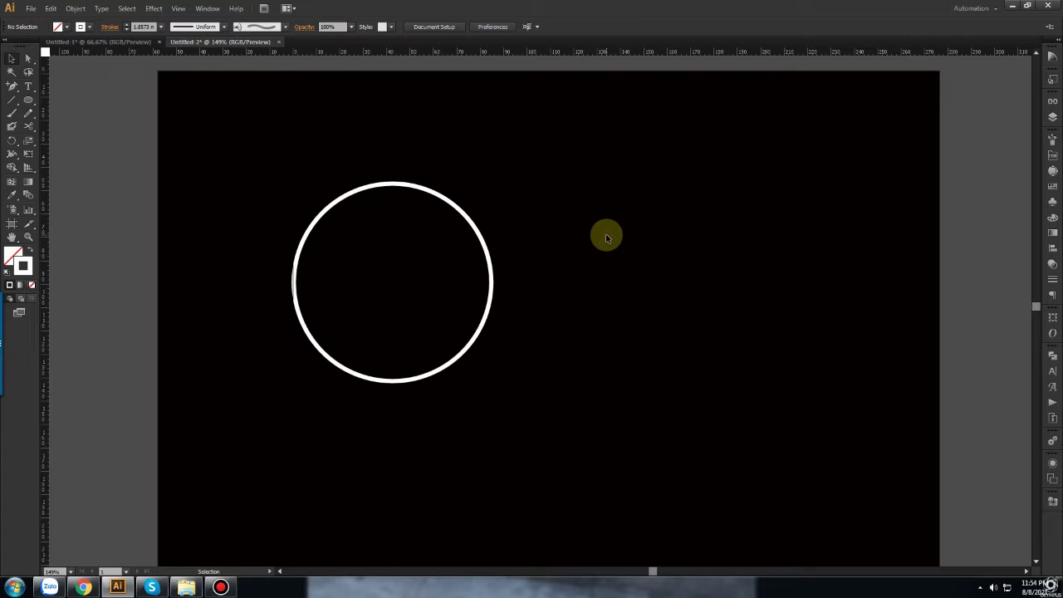
# Expand the white circle's fill and stroke into a filled shape
pyautogui.moveTo(581, 208); pyautogui.dragTo(465, 259)
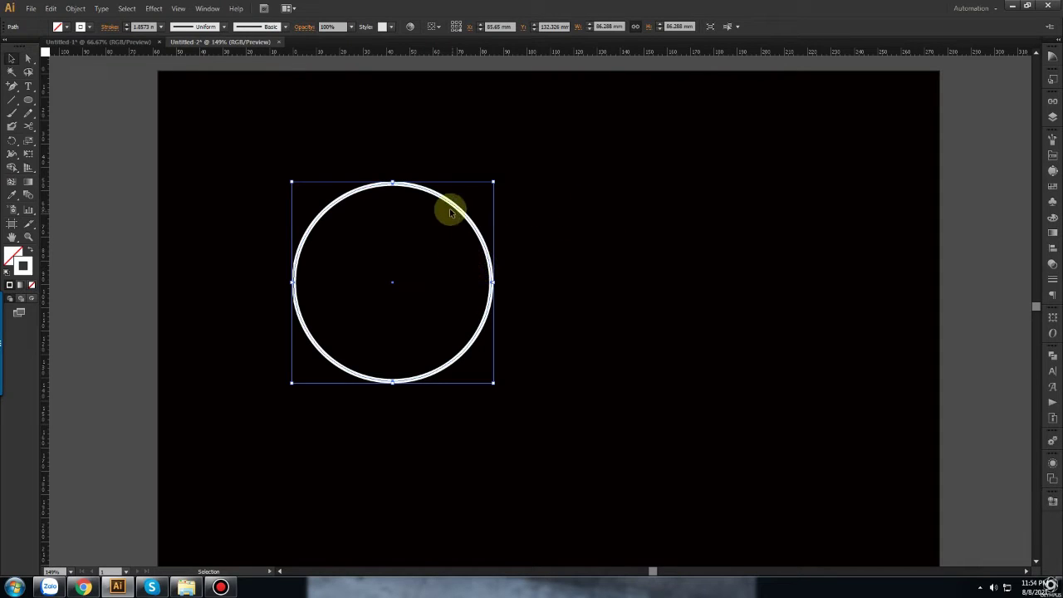
pyautogui.click(76, 8)
pyautogui.click(93, 128)
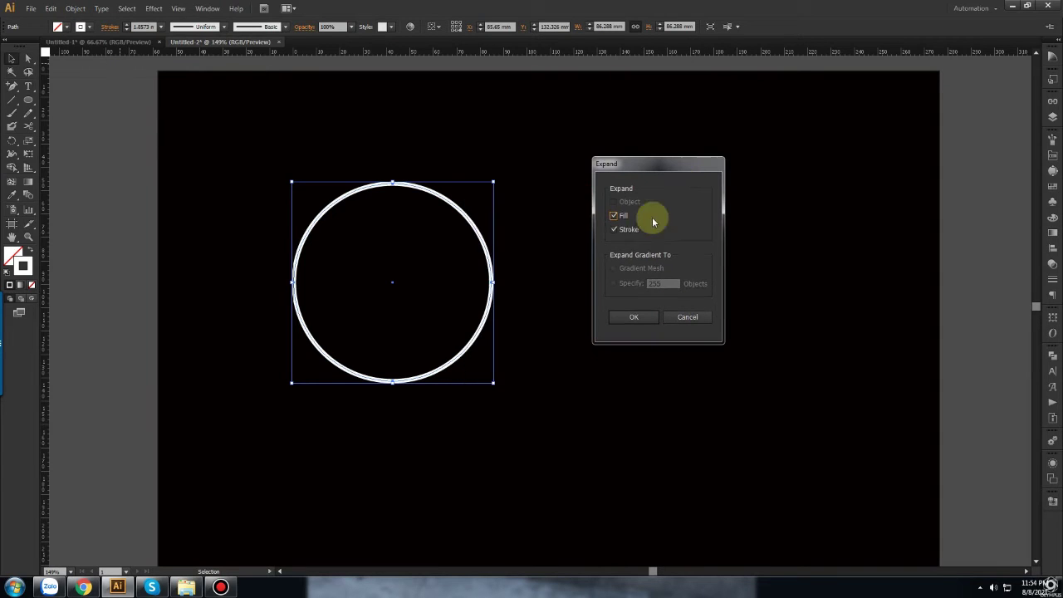
pyautogui.click(634, 317)
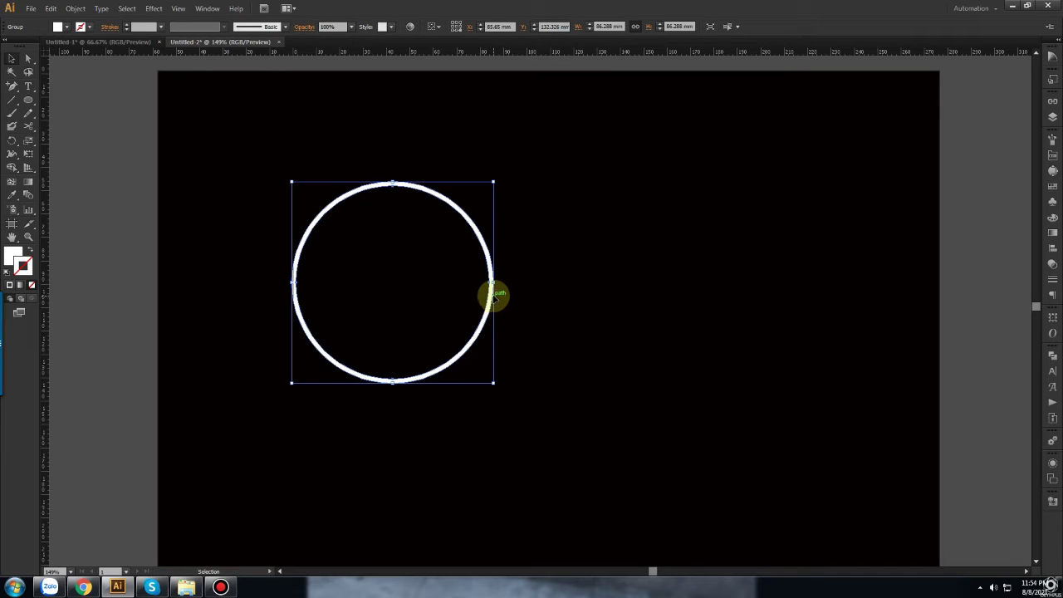
# Apply a 10 mm Offset Path to the ring, with preview on
pyautogui.click(76, 8)
pyautogui.moveTo(133, 234)
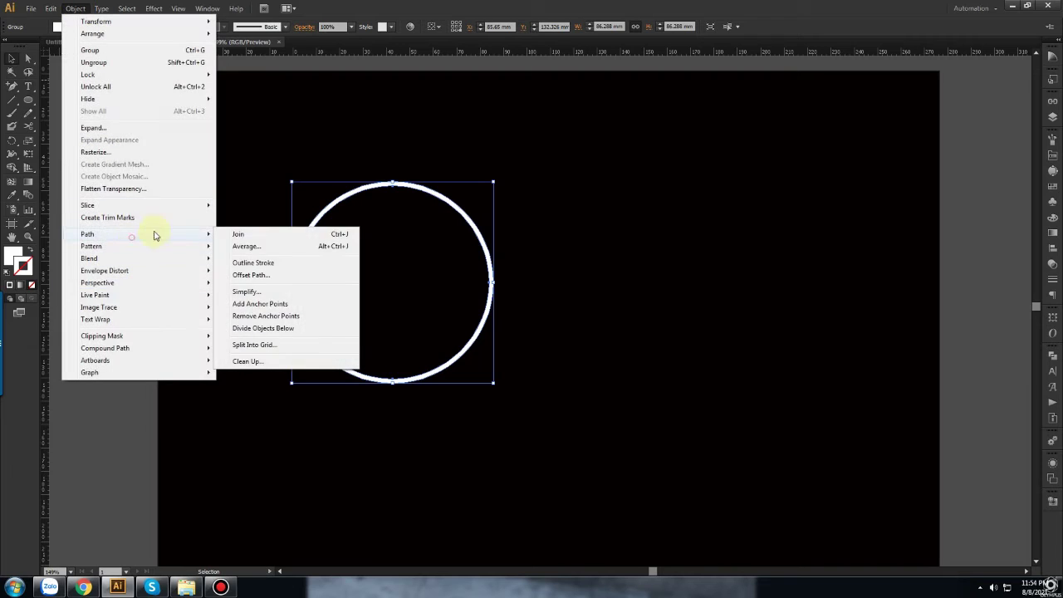
pyautogui.click(275, 275)
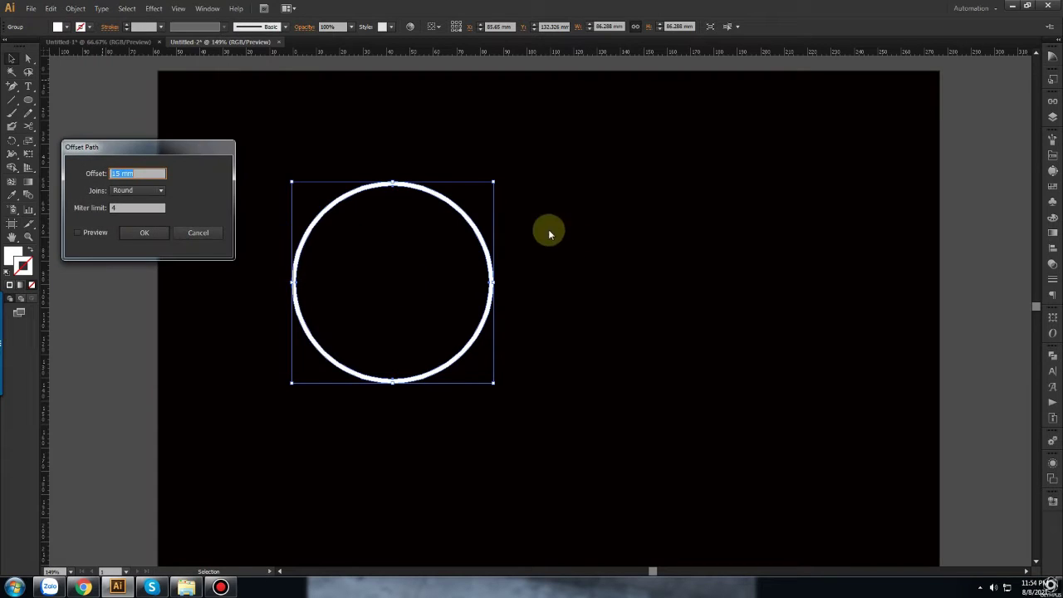
pyautogui.moveTo(205, 152); pyautogui.dragTo(736, 155)
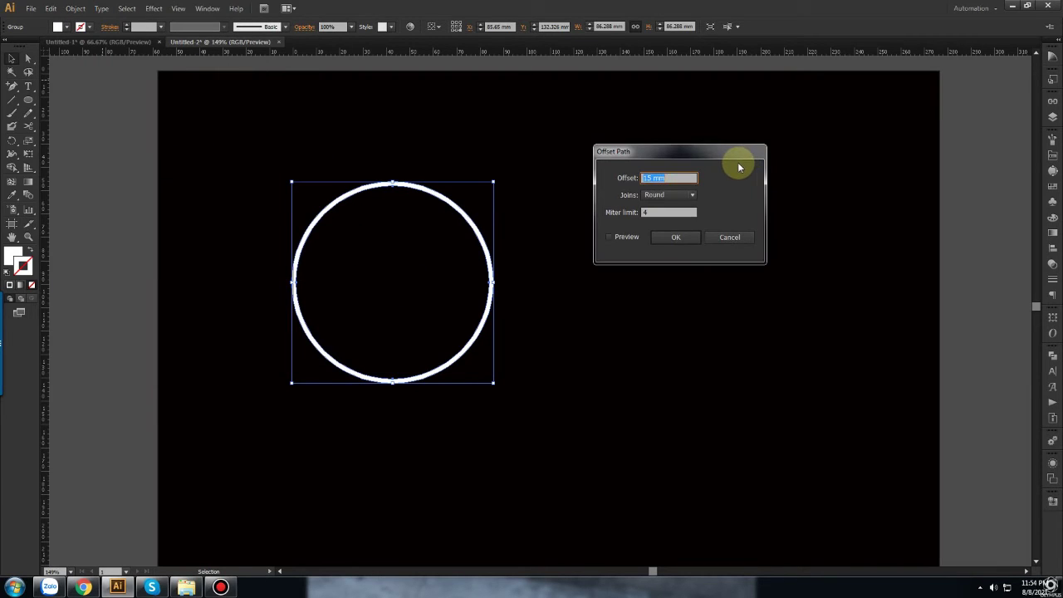
pyautogui.click(618, 238)
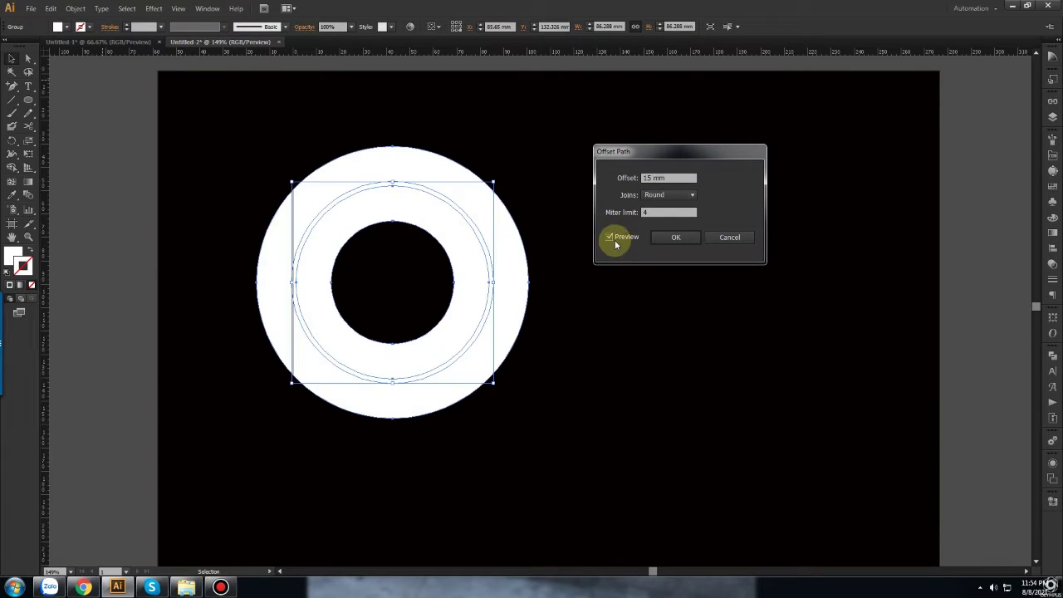
pyautogui.doubleClick(674, 177)
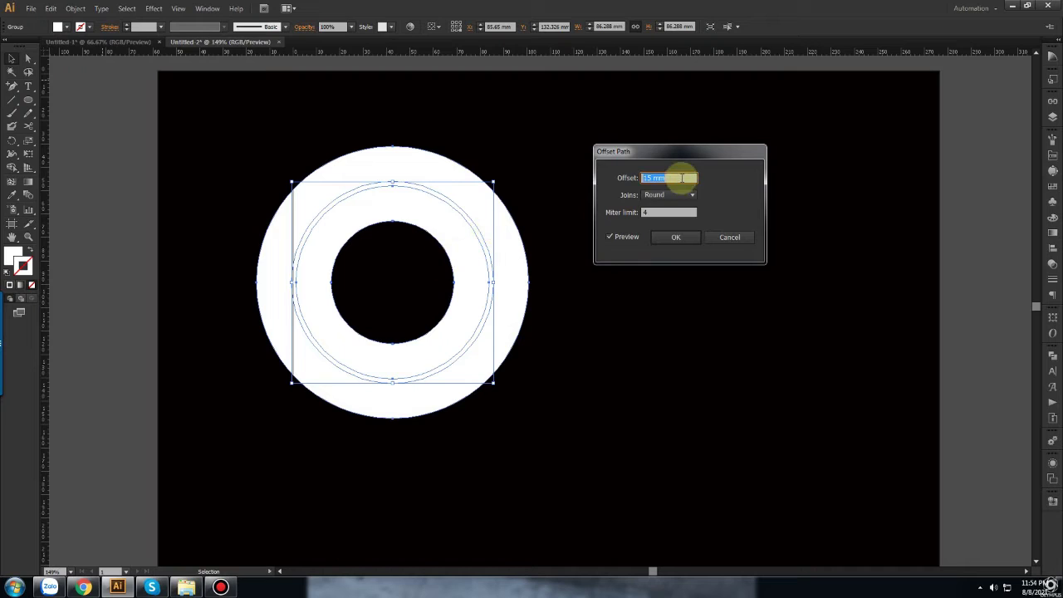
pyautogui.write('10')
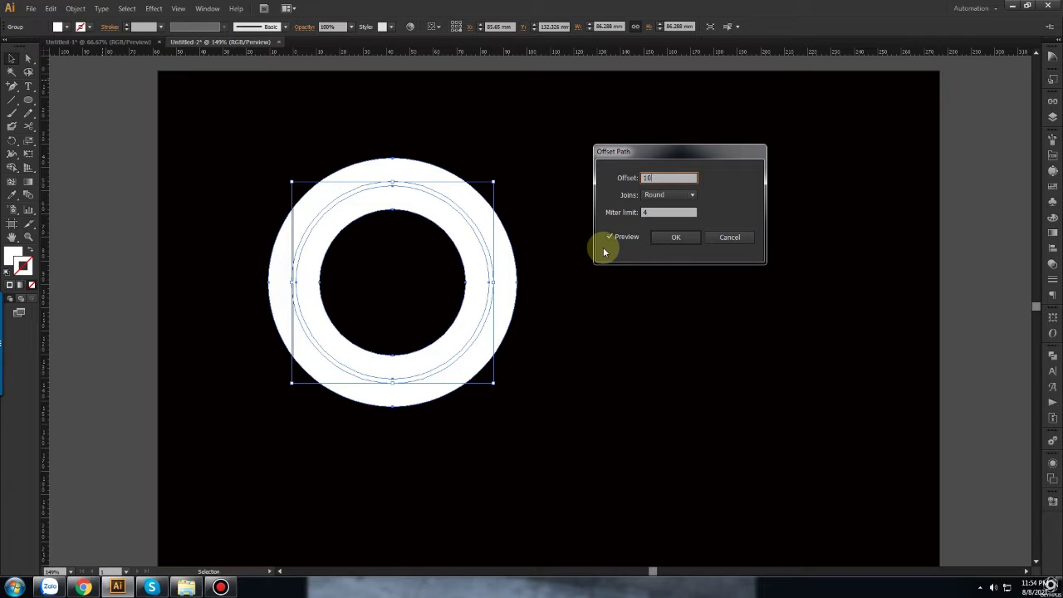
pyautogui.doubleClick(669, 178)
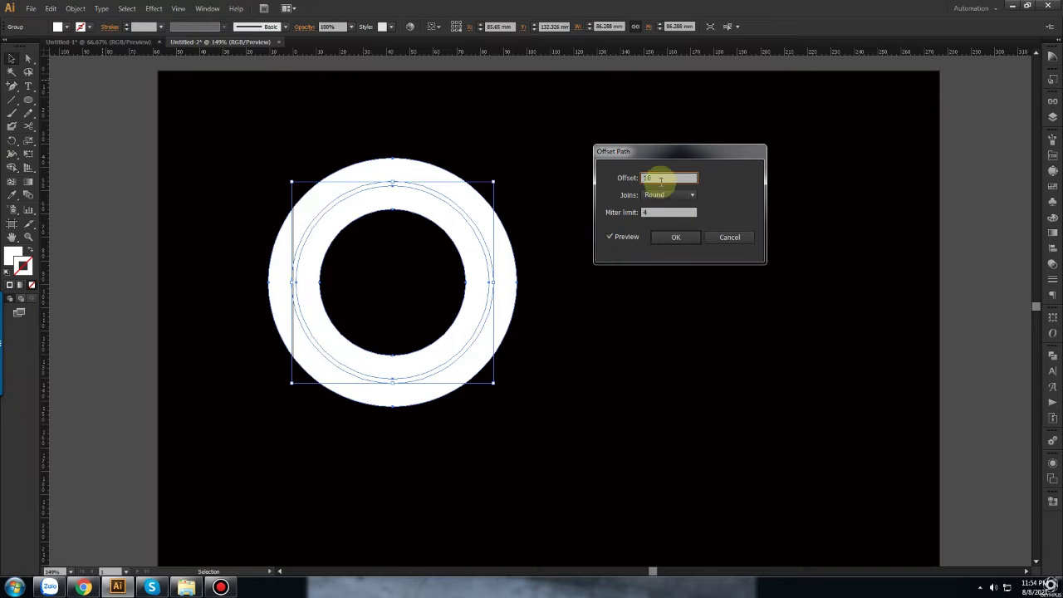
pyautogui.click(676, 238)
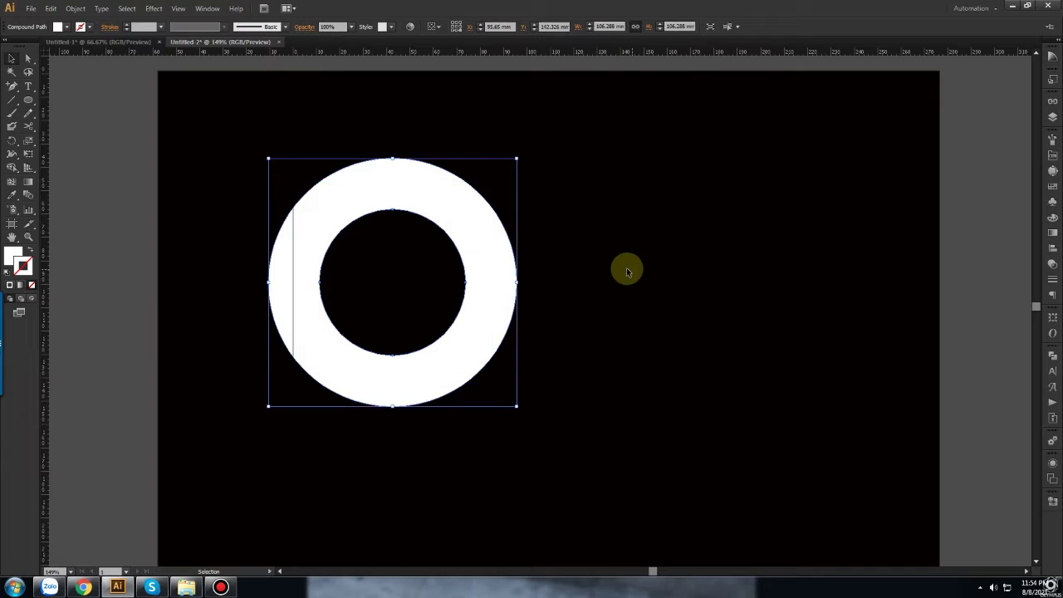
pyautogui.click(565, 275)
# Ungroup the offset ring, test-move the wide ring off the circle, then undo the move
pyautogui.click(515, 292)
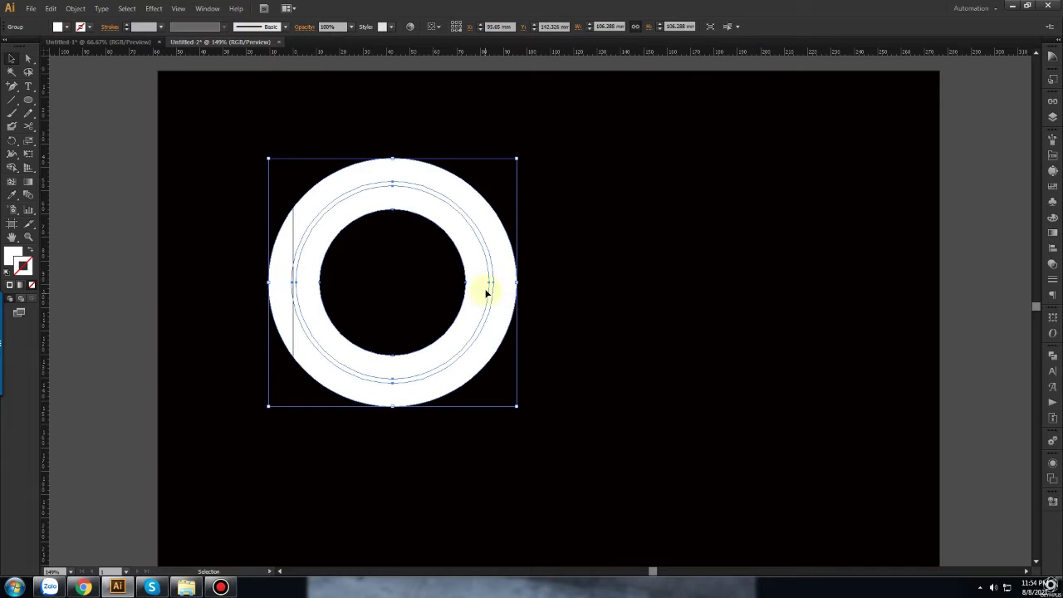
pyautogui.rightClick(488, 286)
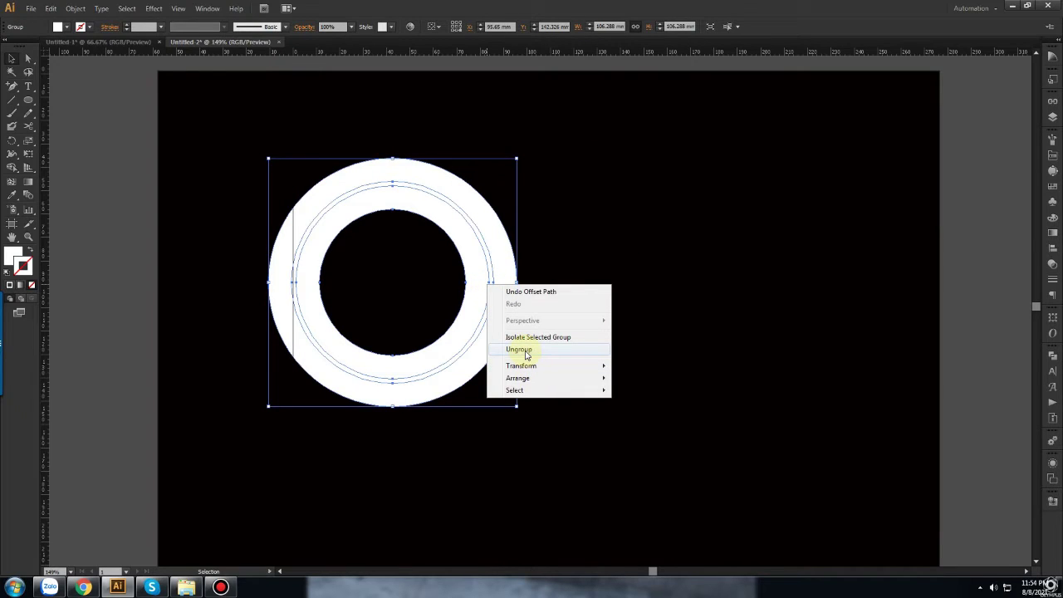
pyautogui.click(525, 351)
pyautogui.click(503, 326)
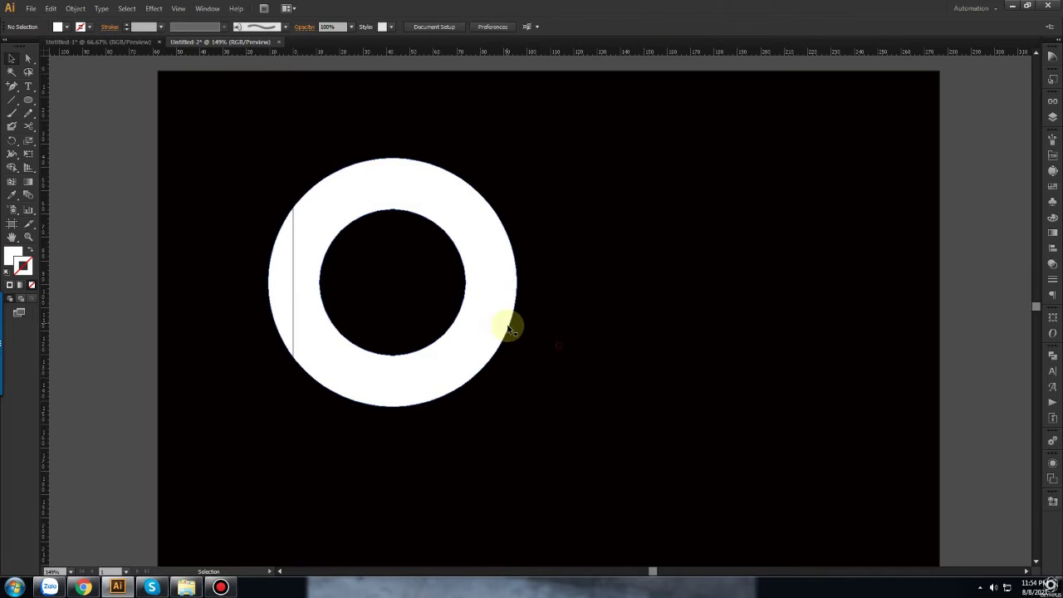
pyautogui.click(508, 328)
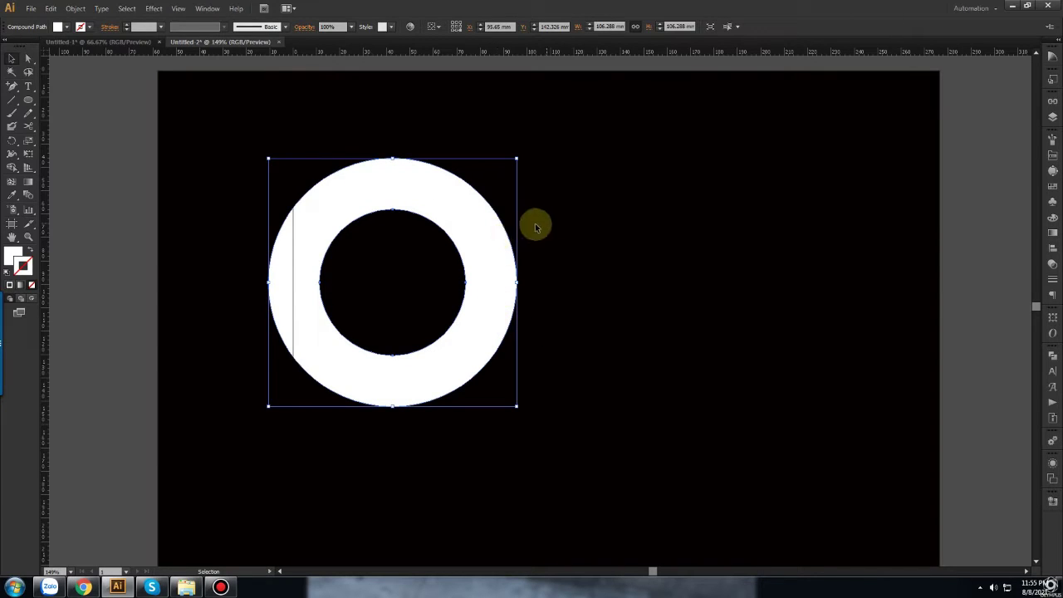
pyautogui.moveTo(505, 246); pyautogui.dragTo(629, 181)
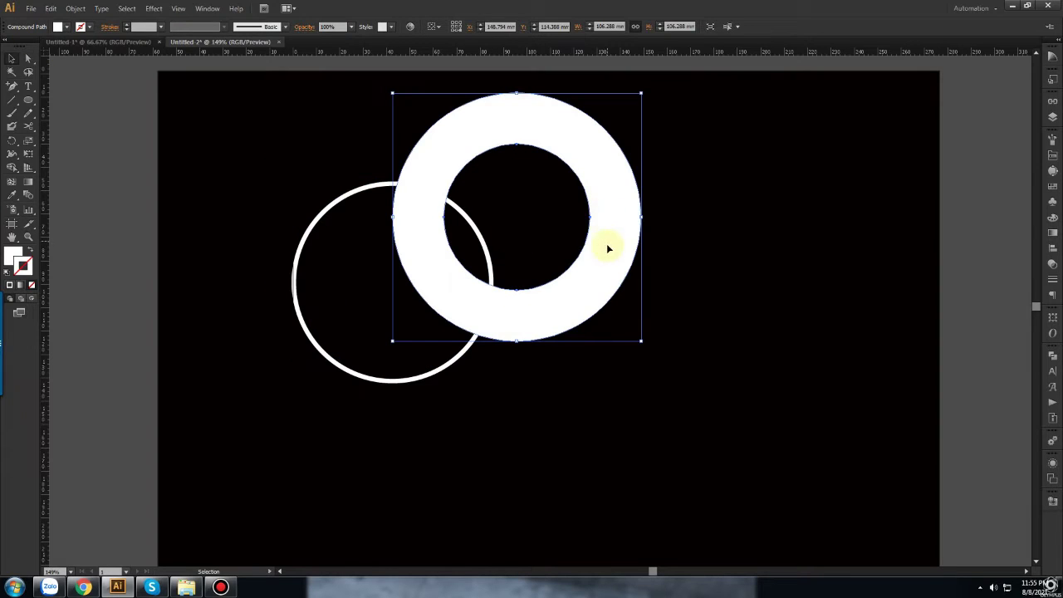
pyautogui.press('a')
pyautogui.hotkey('ctrl', 'z')
# Fill the wide ring with near-black 020000, then select both ring and circle
pyautogui.press('v')
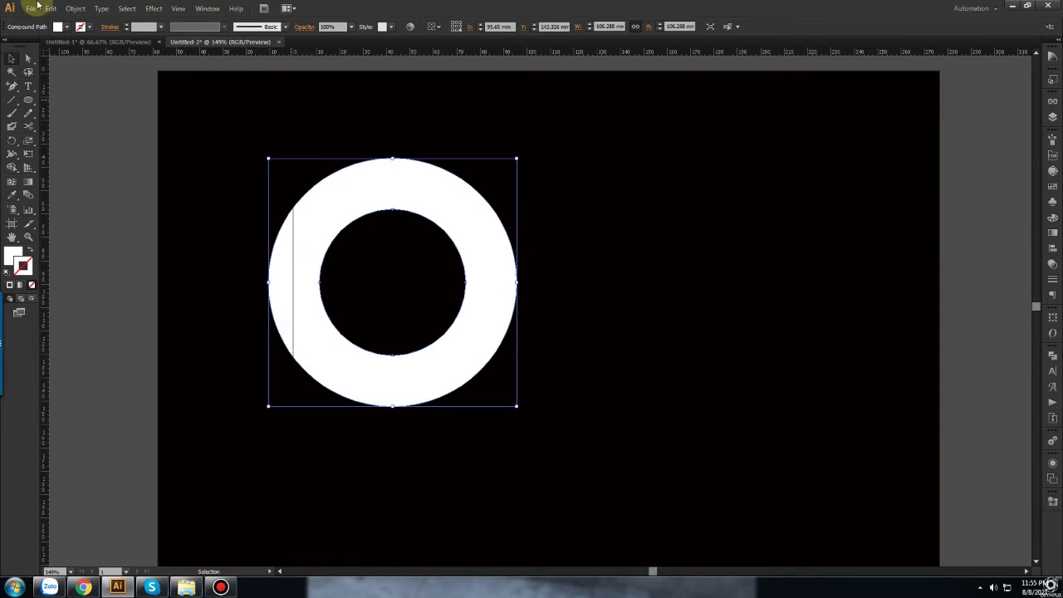
pyautogui.click(15, 254)
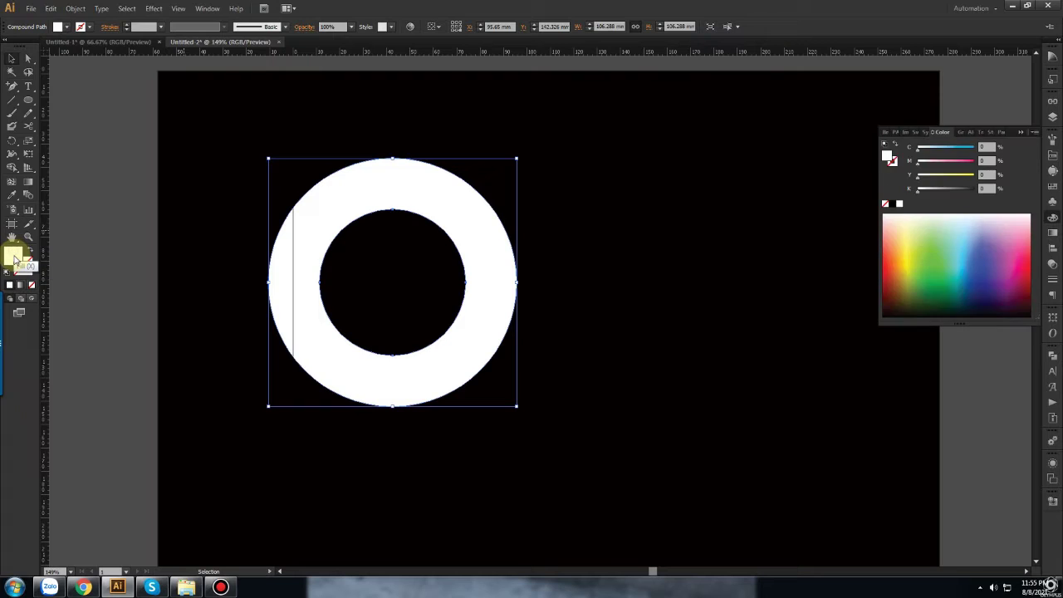
pyautogui.doubleClick(15, 253)
pyautogui.moveTo(374, 56); pyautogui.dragTo(785, 124)
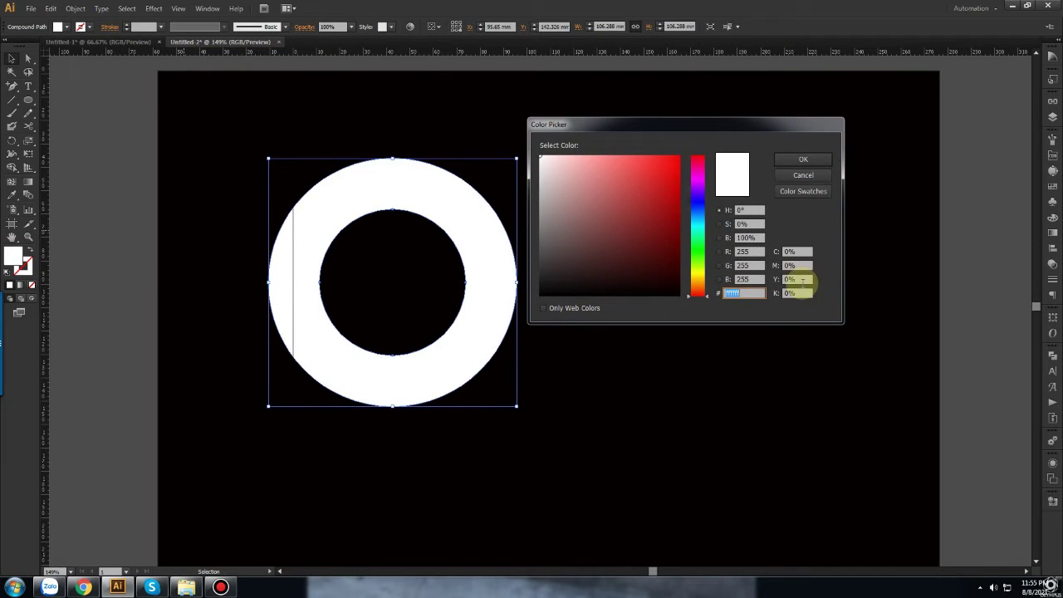
pyautogui.click(679, 294)
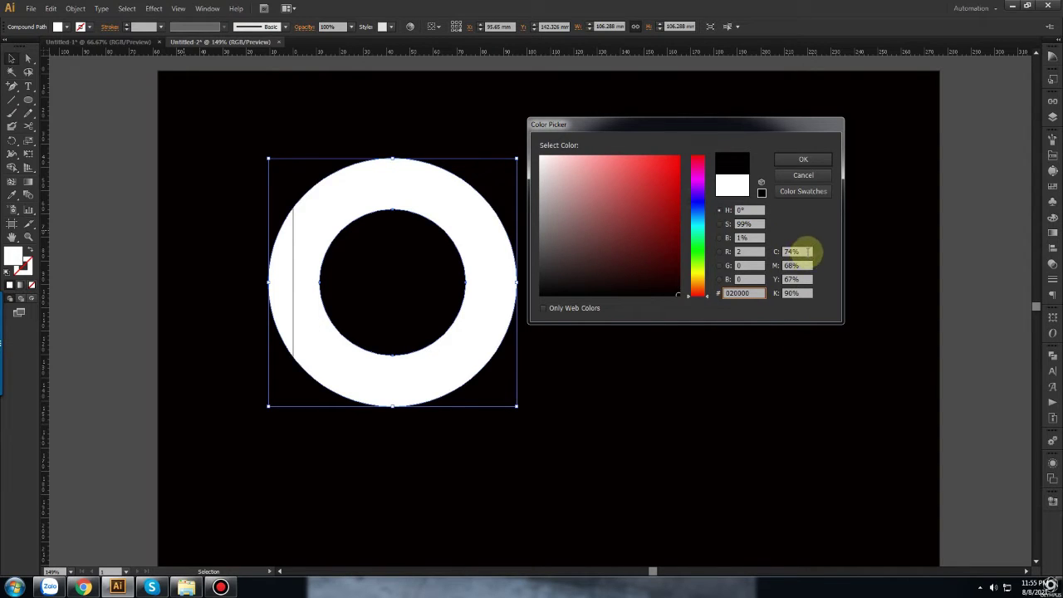
pyautogui.click(789, 252)
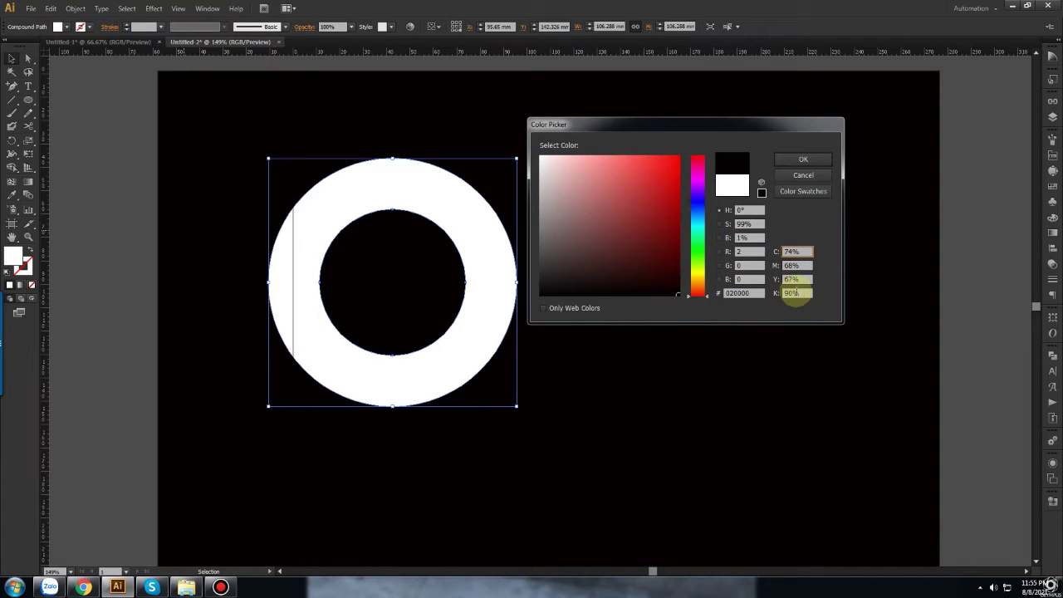
pyautogui.click(802, 160)
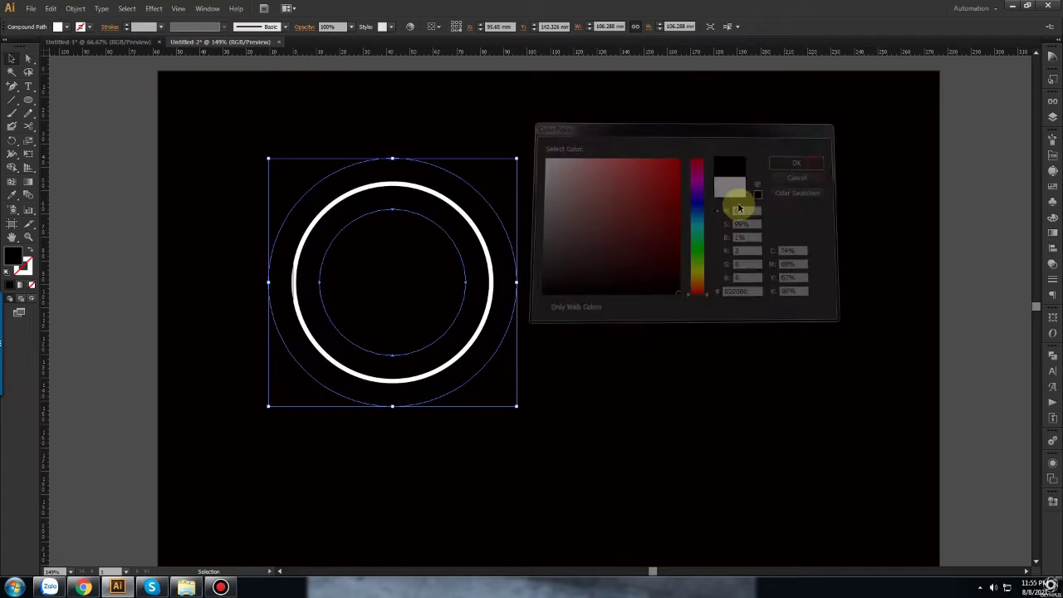
pyautogui.moveTo(576, 357); pyautogui.dragTo(441, 277)
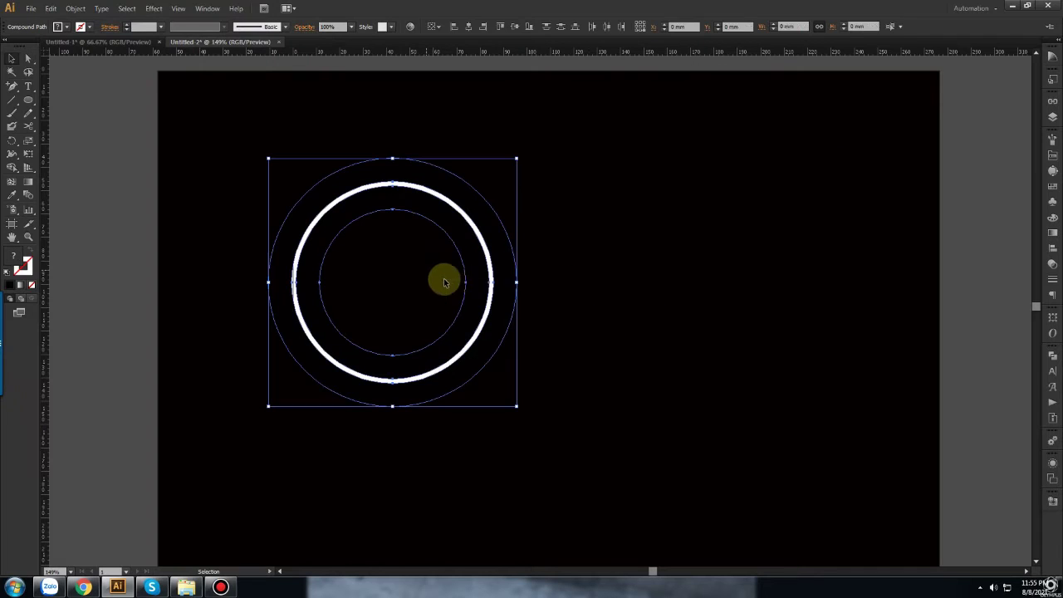
# Set the Blend tool spacing to 120 Specified Steps
pyautogui.doubleClick(28, 194)
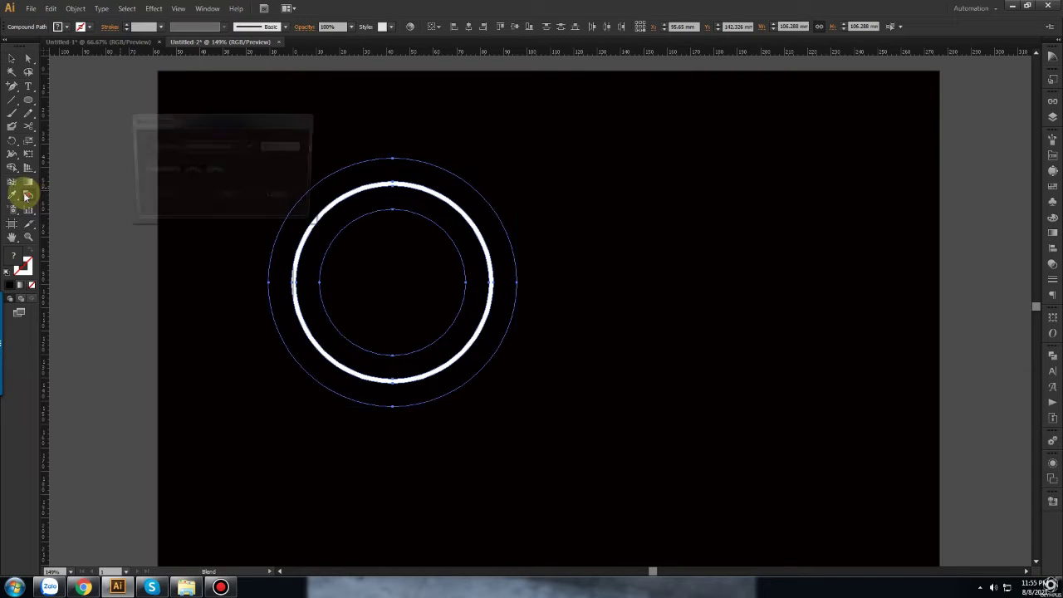
pyautogui.moveTo(256, 122); pyautogui.dragTo(678, 140)
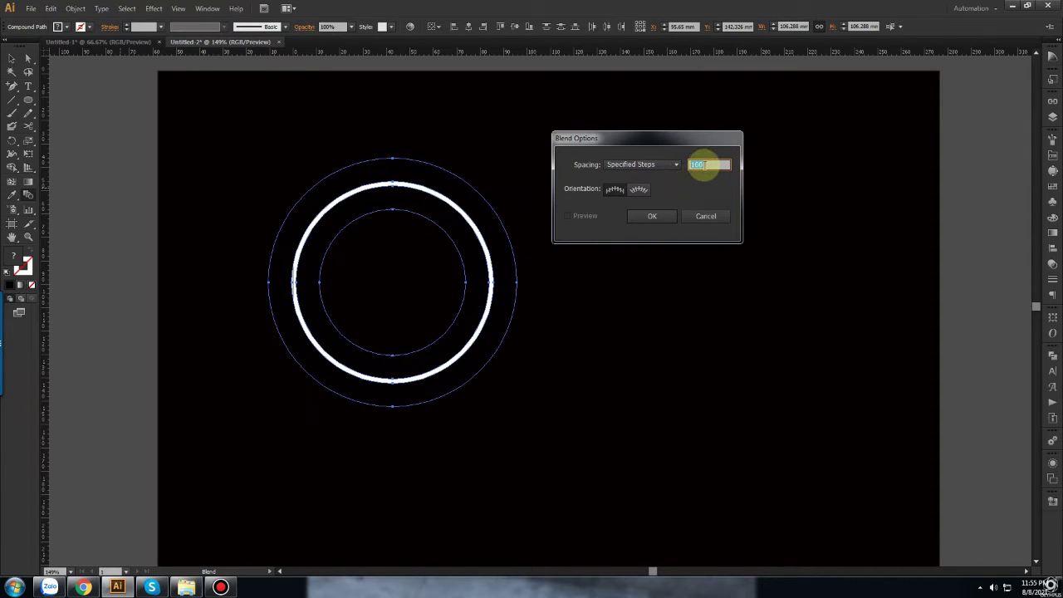
pyautogui.write('1')
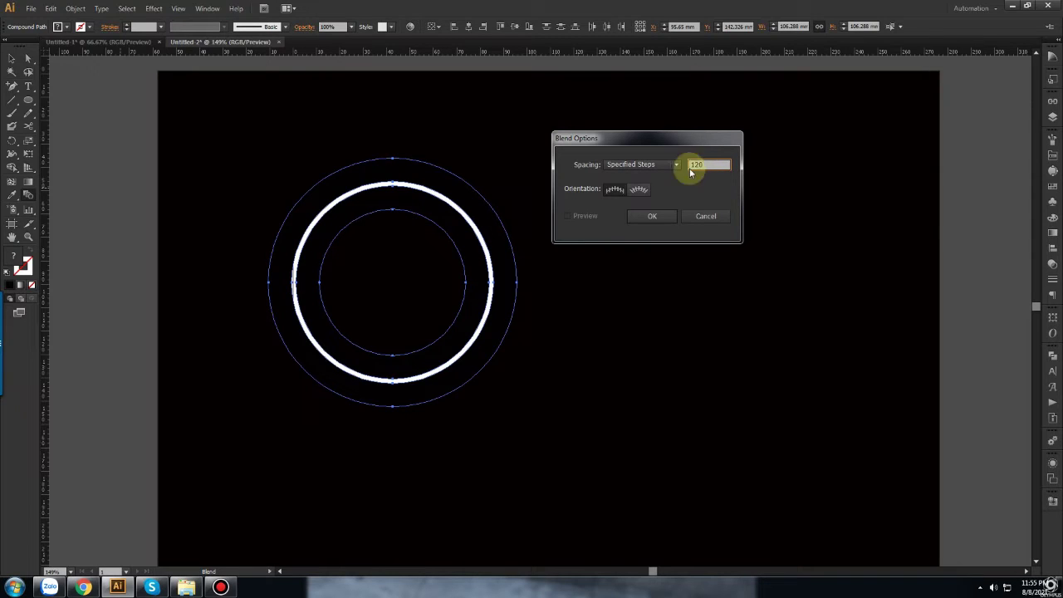
pyautogui.moveTo(719, 164); pyautogui.dragTo(676, 171)
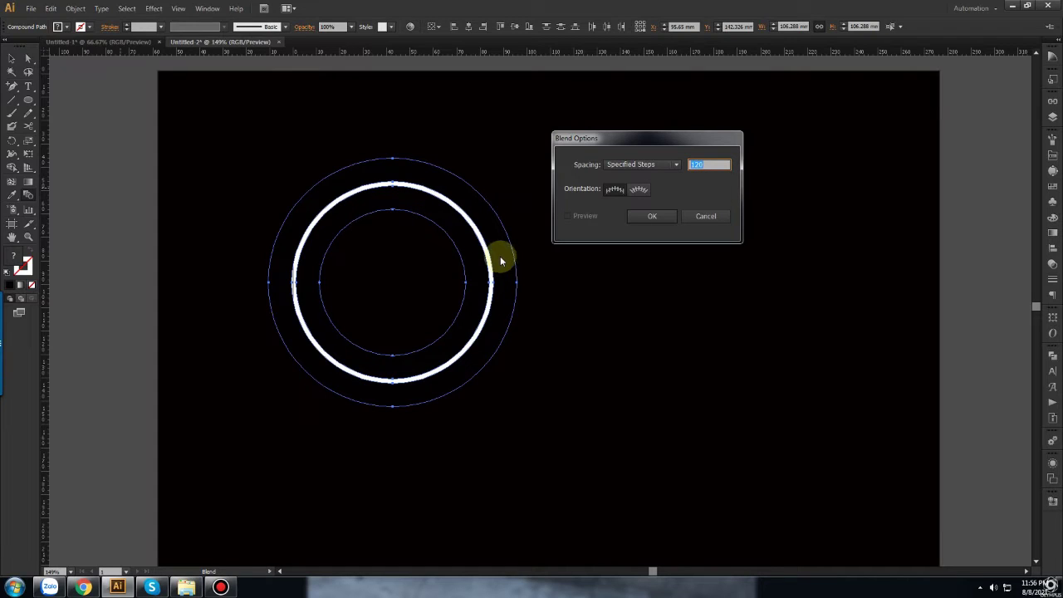
pyautogui.click(649, 215)
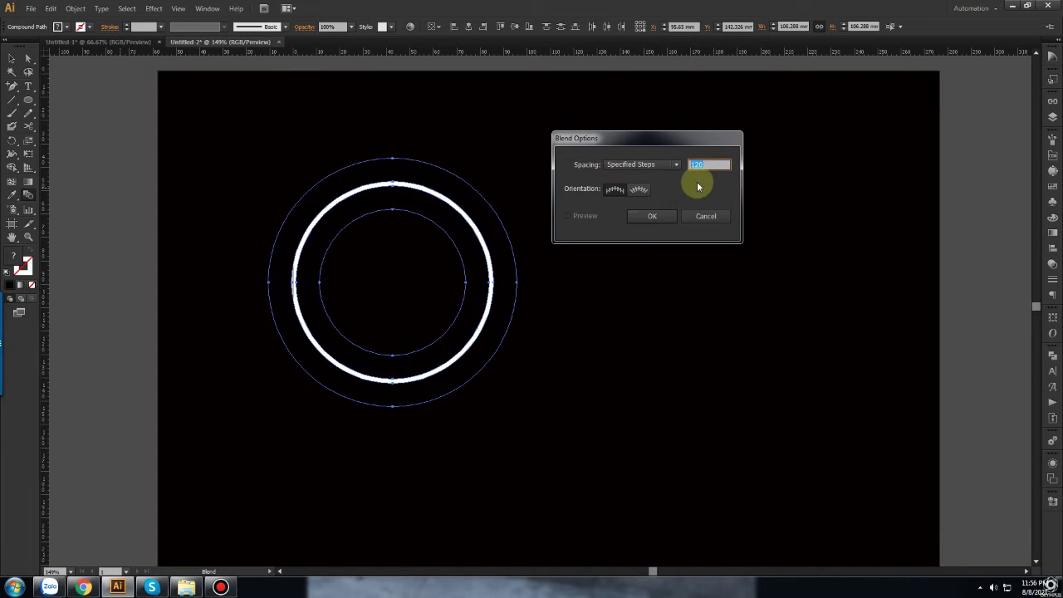
pyautogui.click(668, 223)
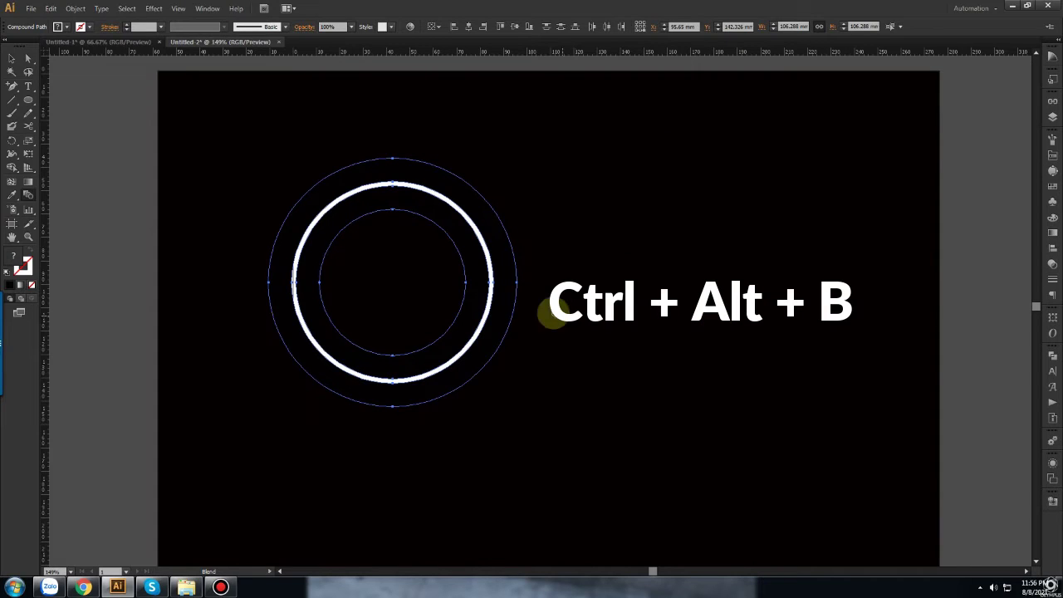
# Blend the dark ring and white circle into a glowing ring with Ctrl+Alt+B
pyautogui.press('v')
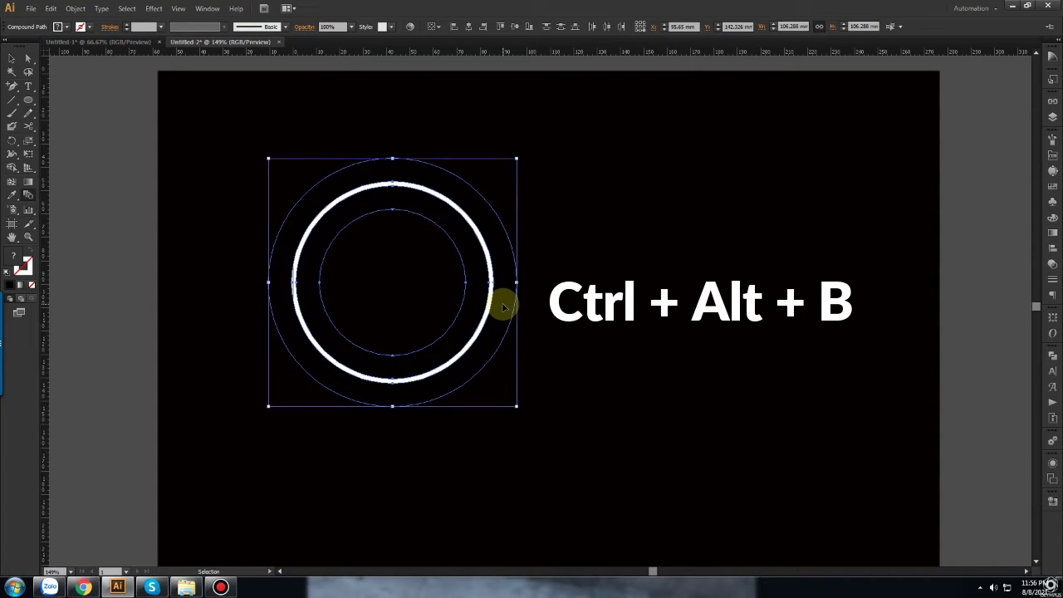
pyautogui.hotkey('ctrl', 'alt', 'b')
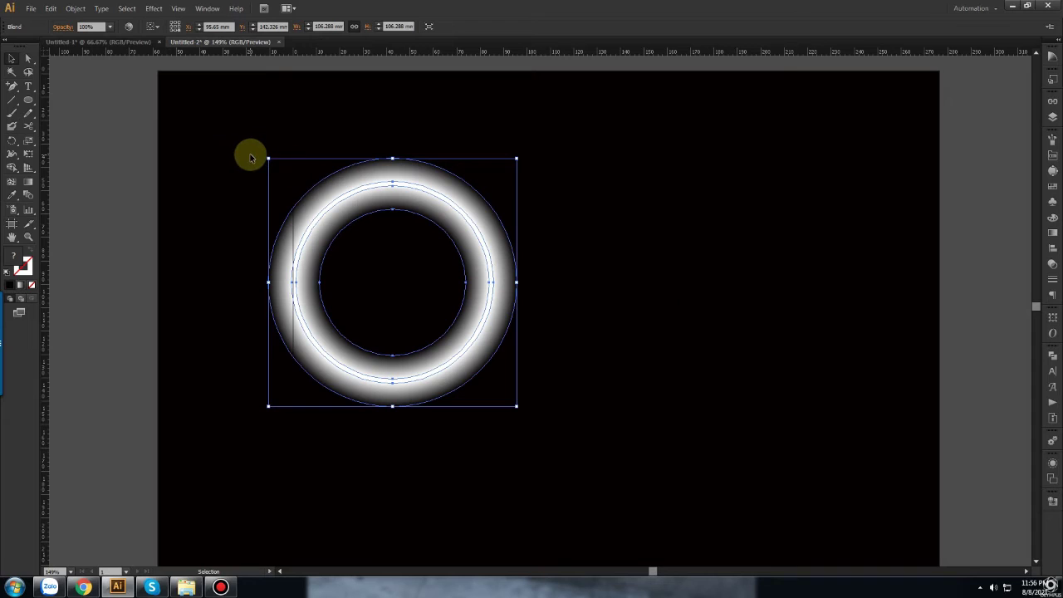
pyautogui.click(292, 146)
# Unlock all objects and select the black background rectangle
pyautogui.click(76, 9)
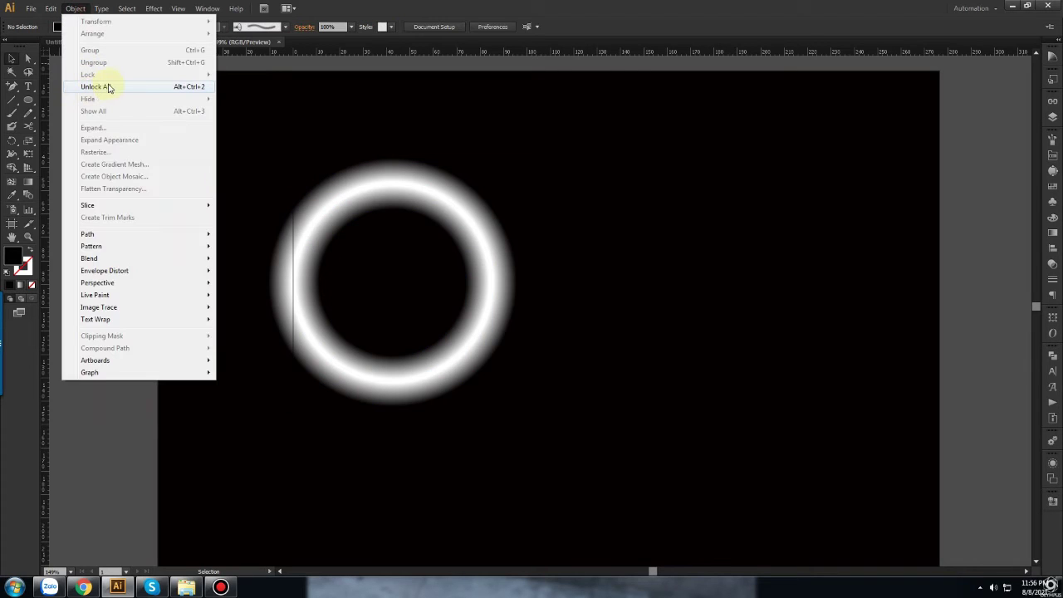
pyautogui.click(108, 88)
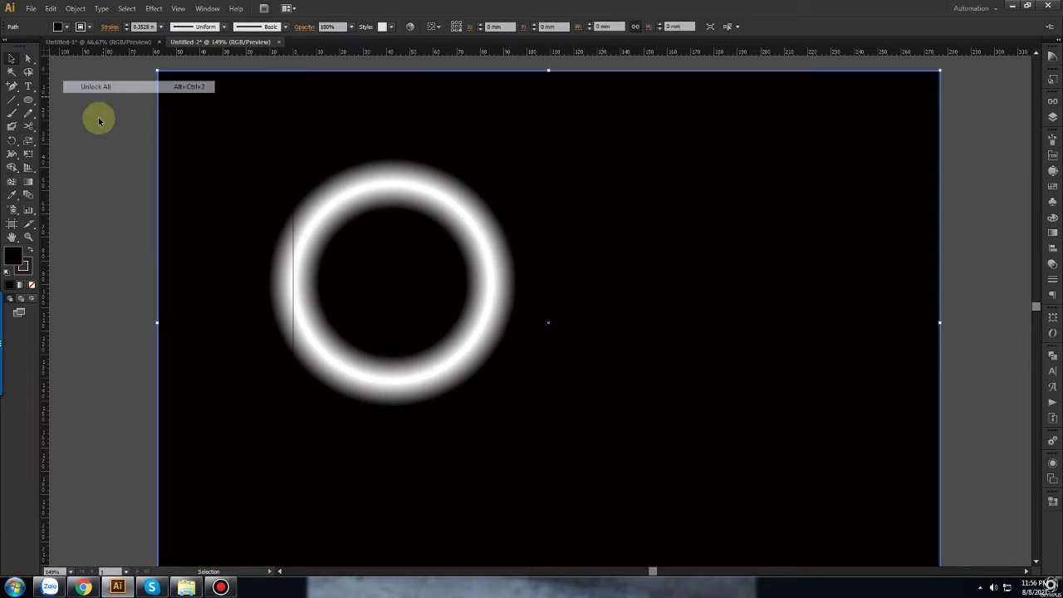
pyautogui.click(116, 170)
pyautogui.click(168, 184)
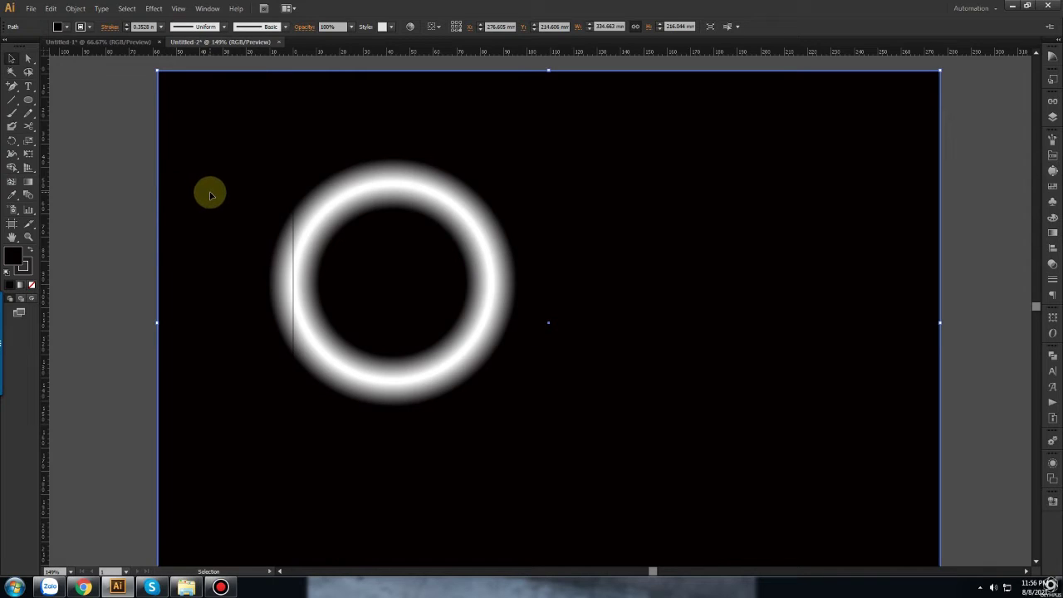
# Change the background fill to a very dark red
pyautogui.doubleClick(15, 258)
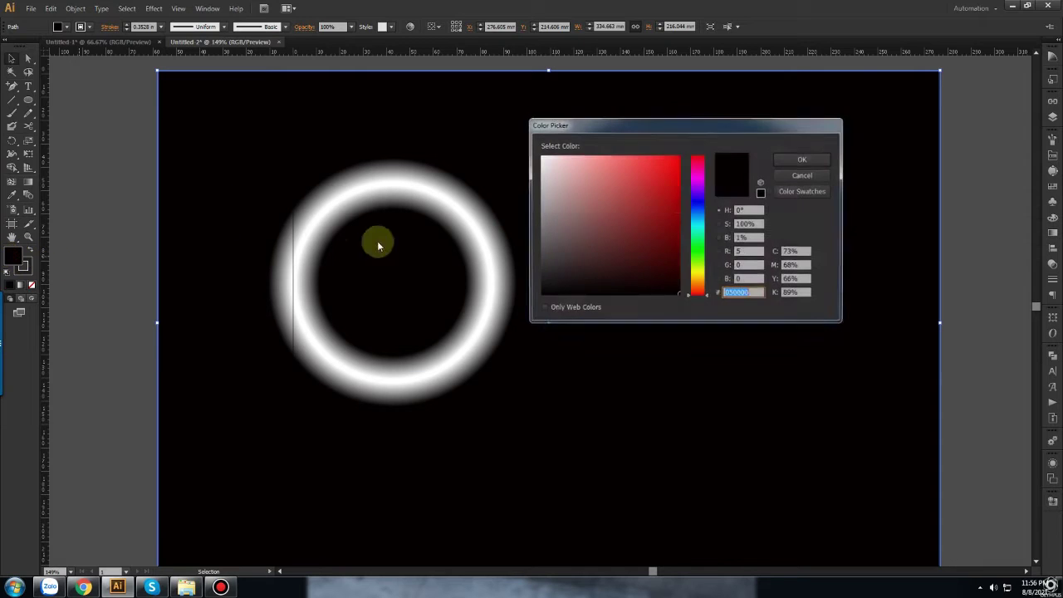
pyautogui.moveTo(699, 129); pyautogui.dragTo(762, 109)
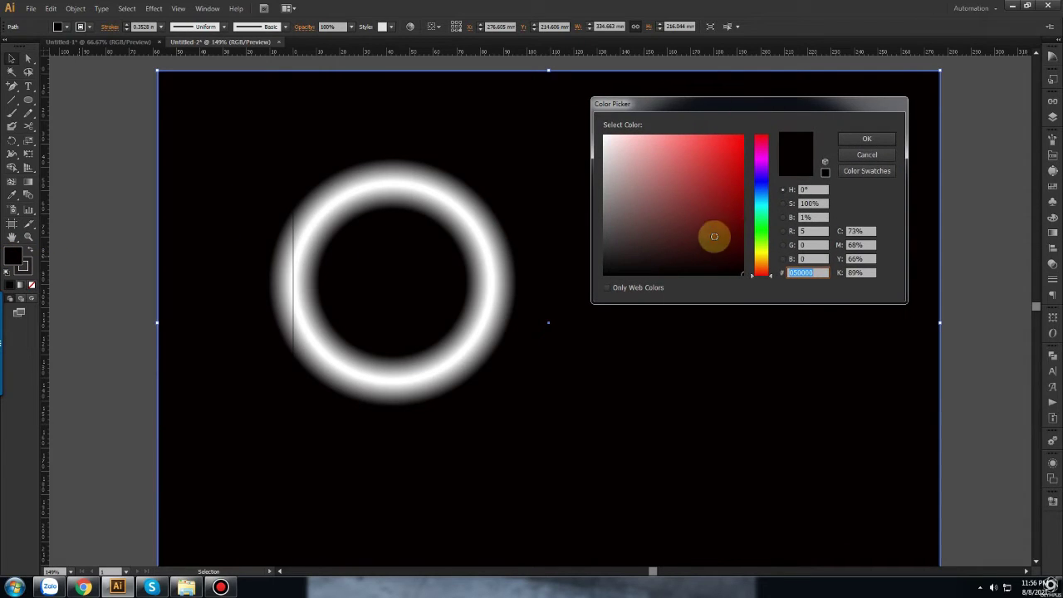
pyautogui.click(740, 260)
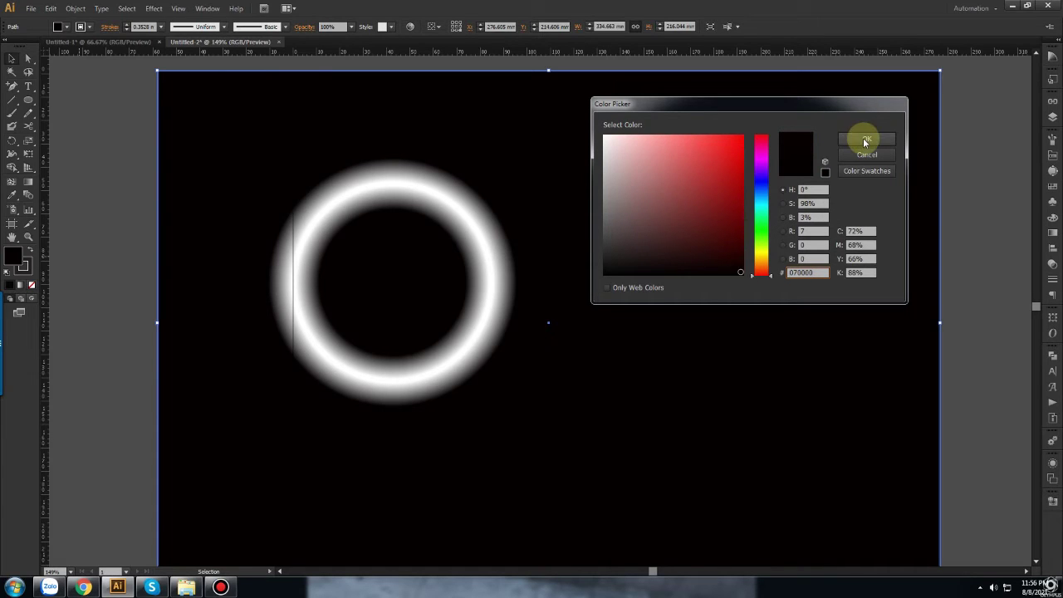
pyautogui.click(866, 139)
# Set the ring blend's blending mode to Color Dodge, then reselect the background
pyautogui.click(11, 58)
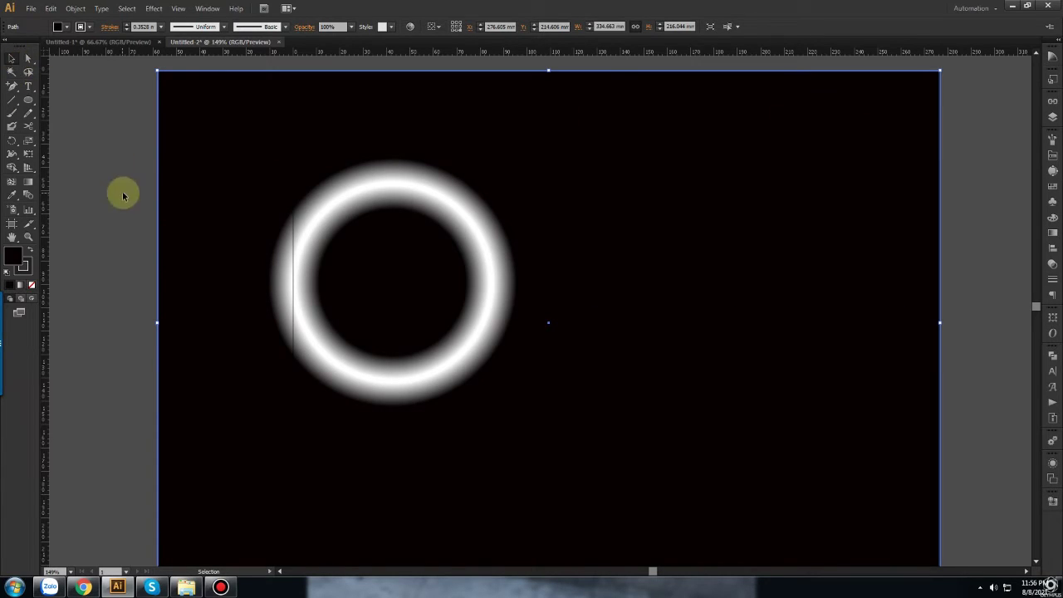
pyautogui.click(506, 301)
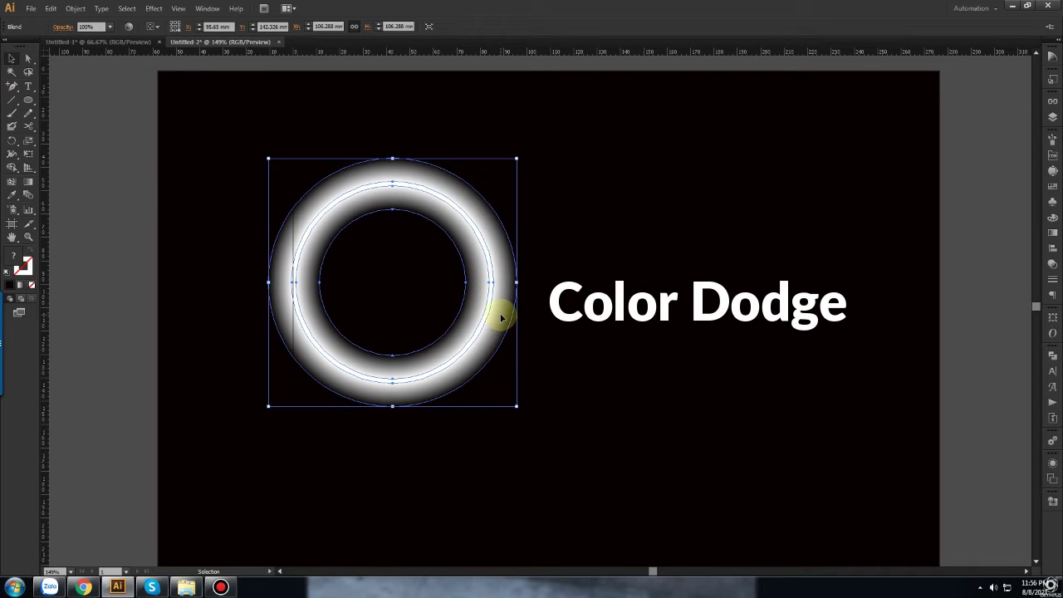
pyautogui.click(1052, 263)
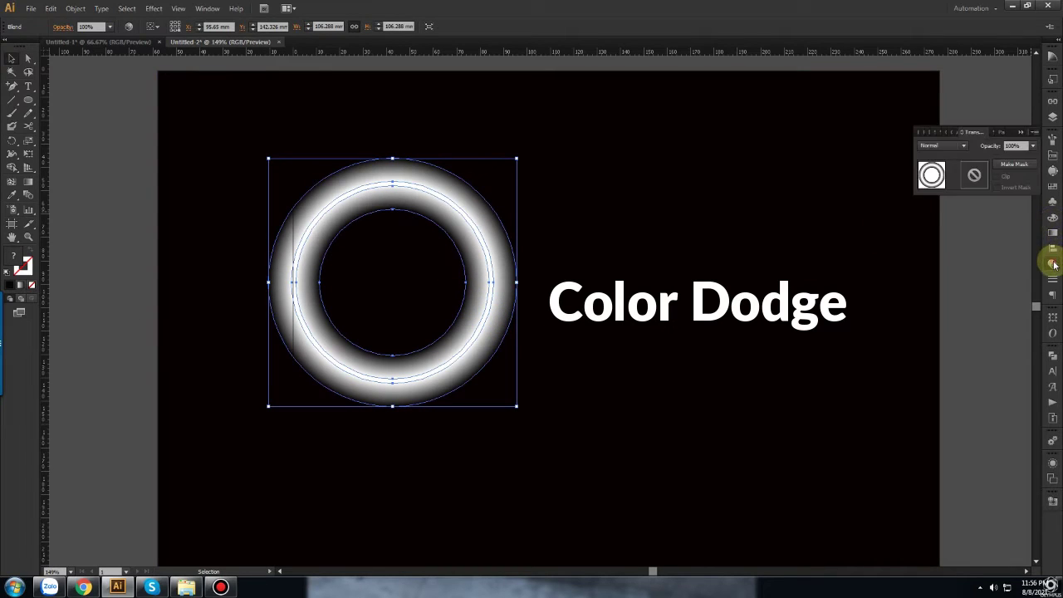
pyautogui.click(946, 146)
pyautogui.click(950, 237)
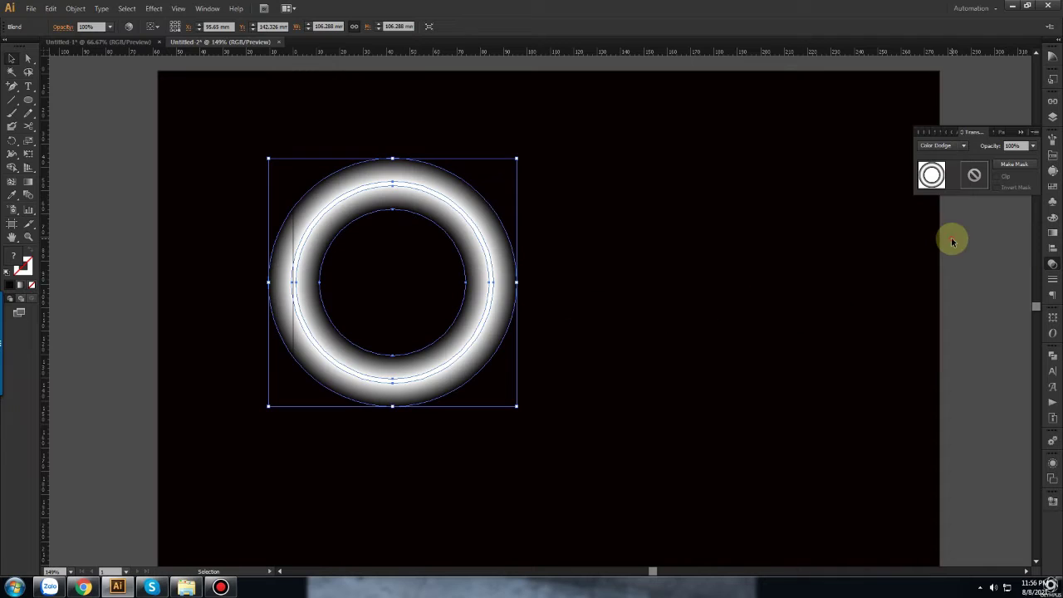
pyautogui.click(91, 333)
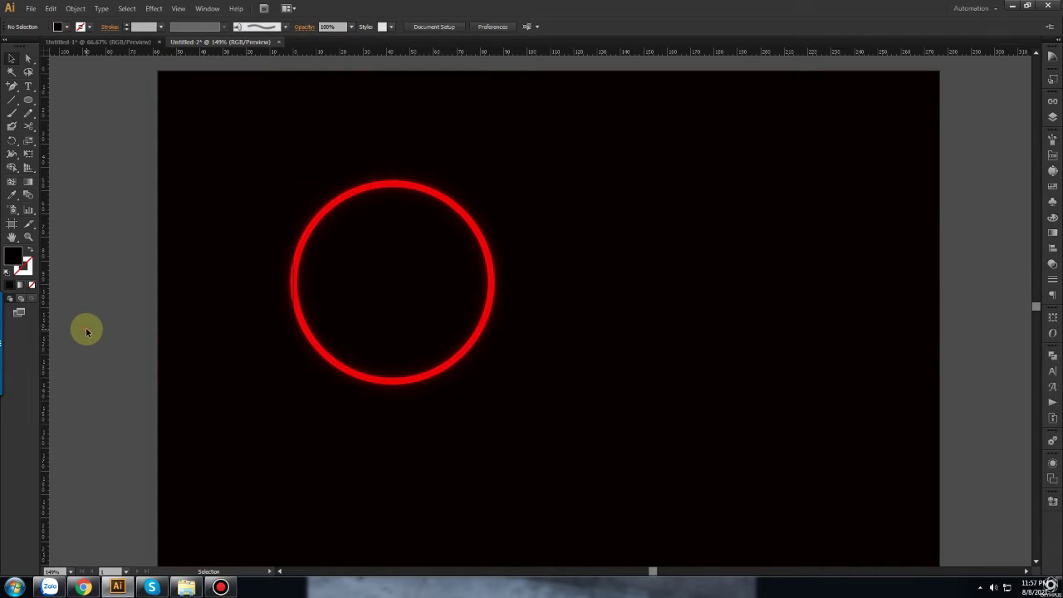
pyautogui.click(496, 308)
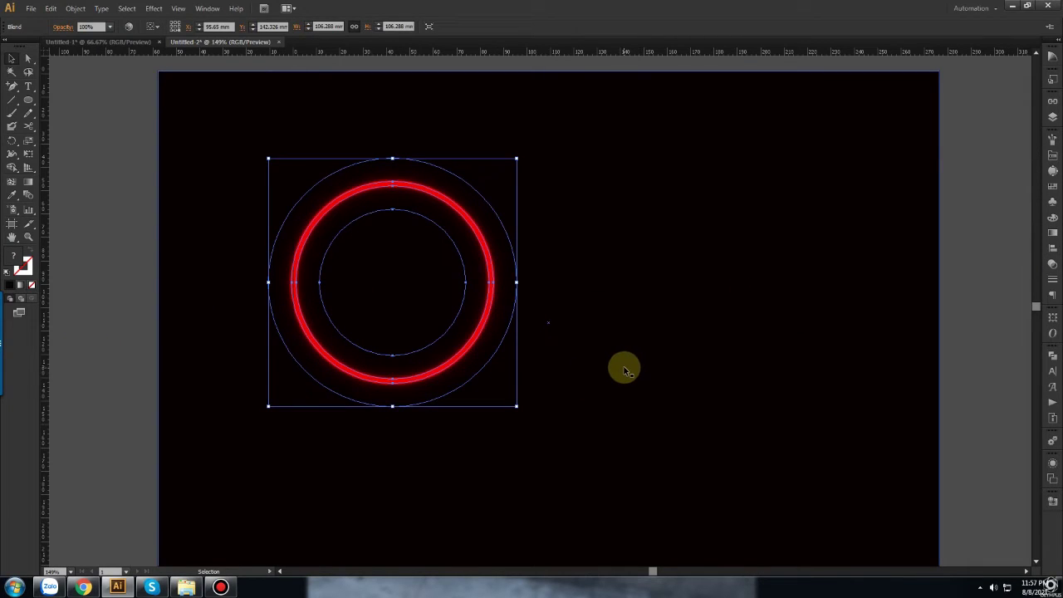
pyautogui.click(588, 340)
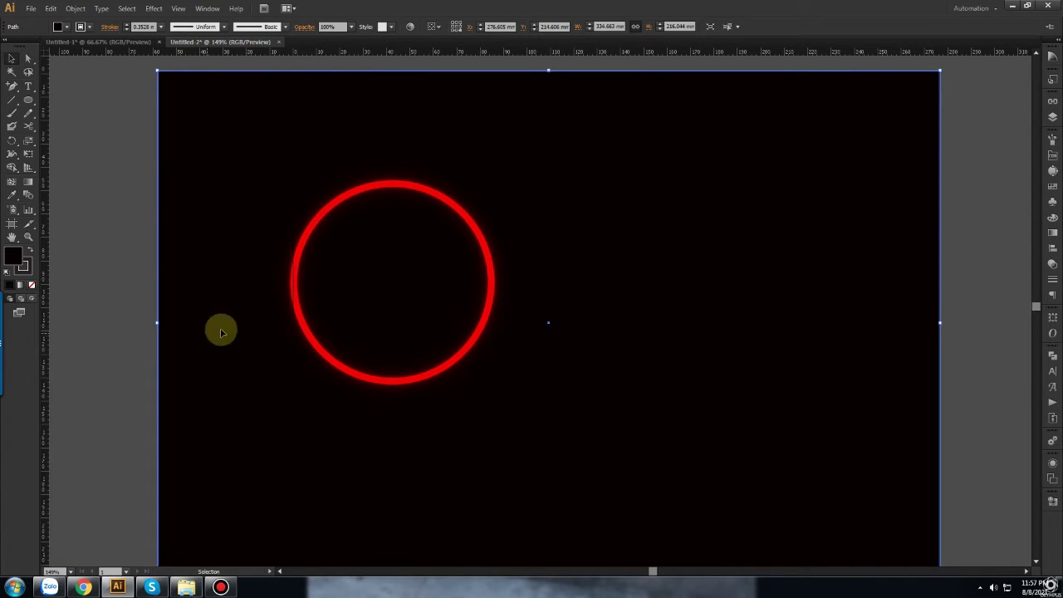
# Try an almost-black dark blue fill on the background rectangle
pyautogui.doubleClick(7, 254)
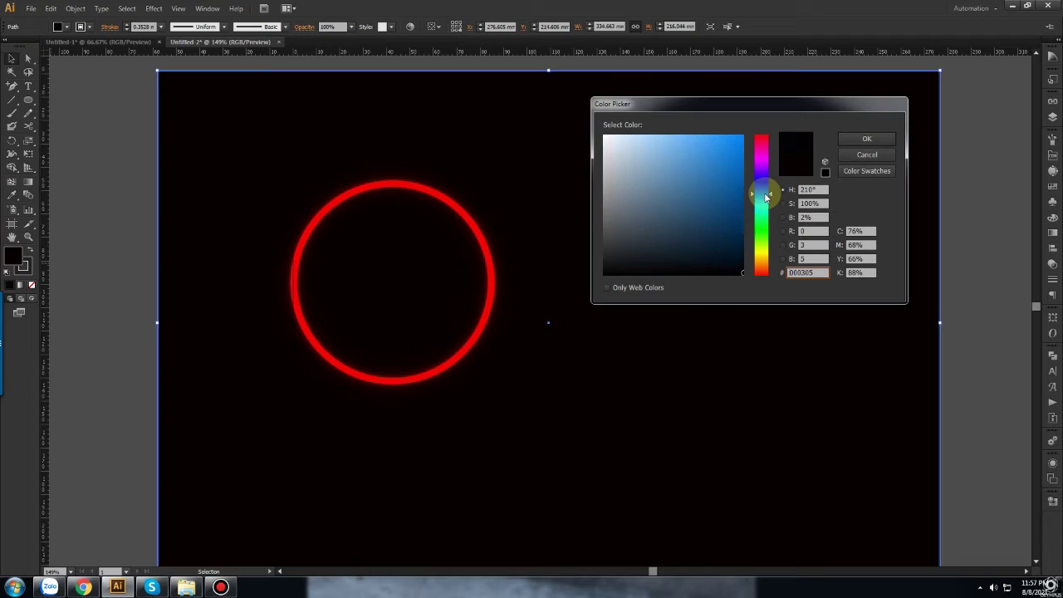
pyautogui.moveTo(765, 192); pyautogui.dragTo(767, 187)
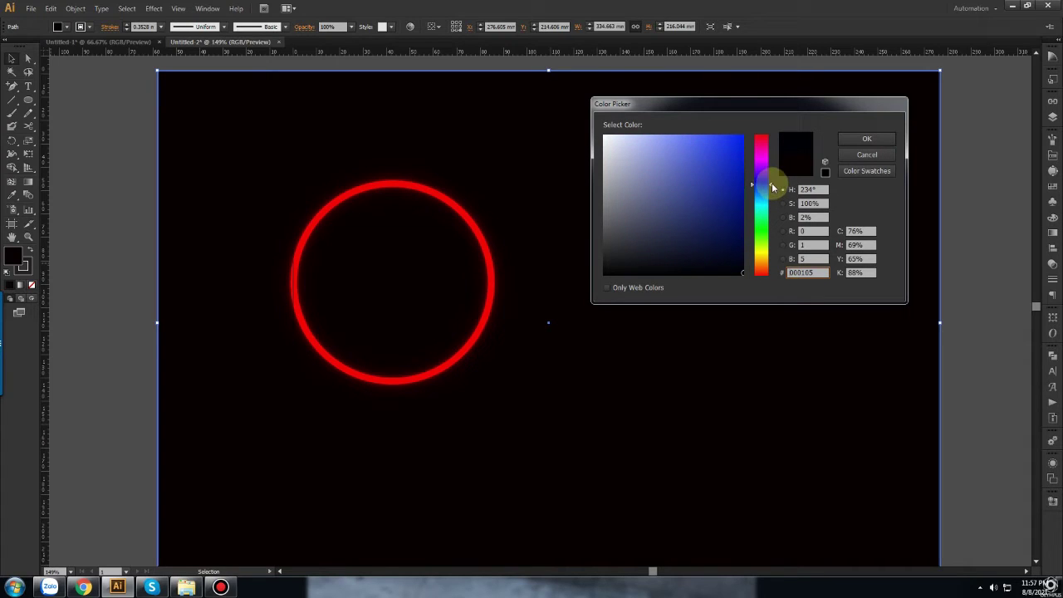
pyautogui.moveTo(739, 190); pyautogui.dragTo(736, 264)
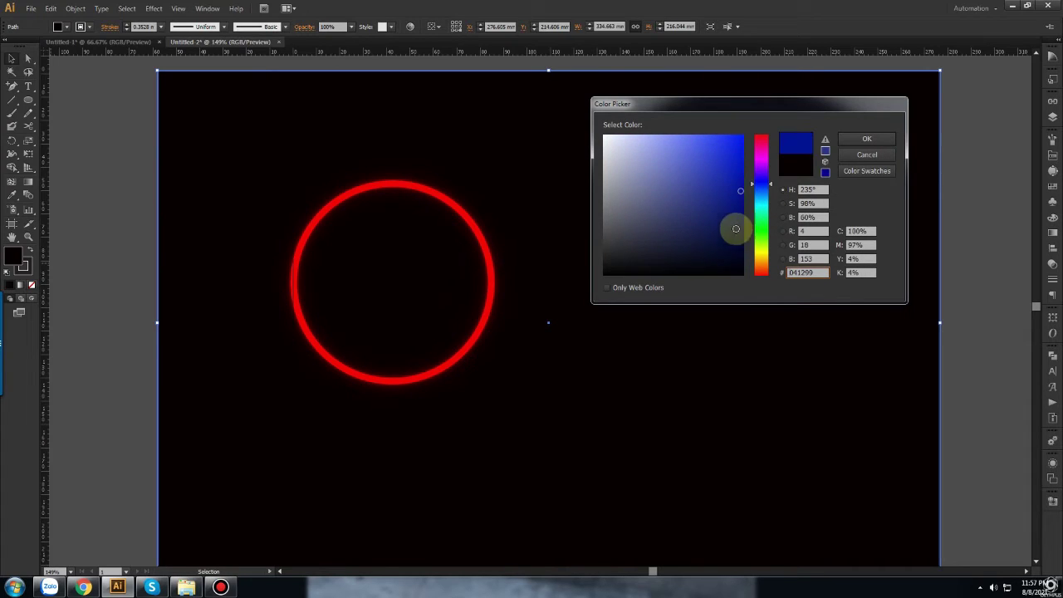
pyautogui.click(867, 140)
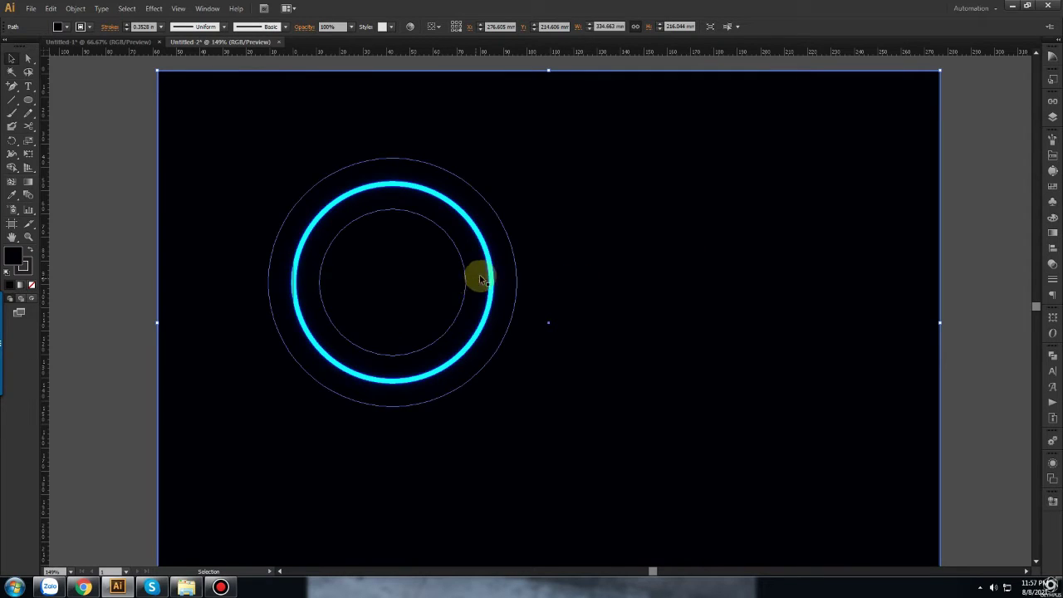
pyautogui.click(976, 345)
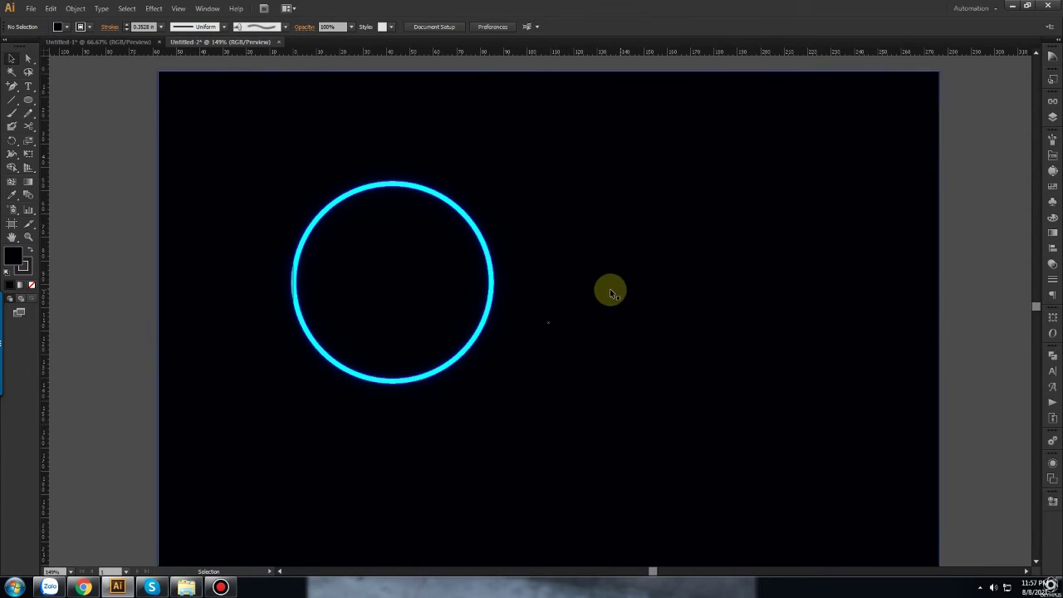
pyautogui.click(223, 247)
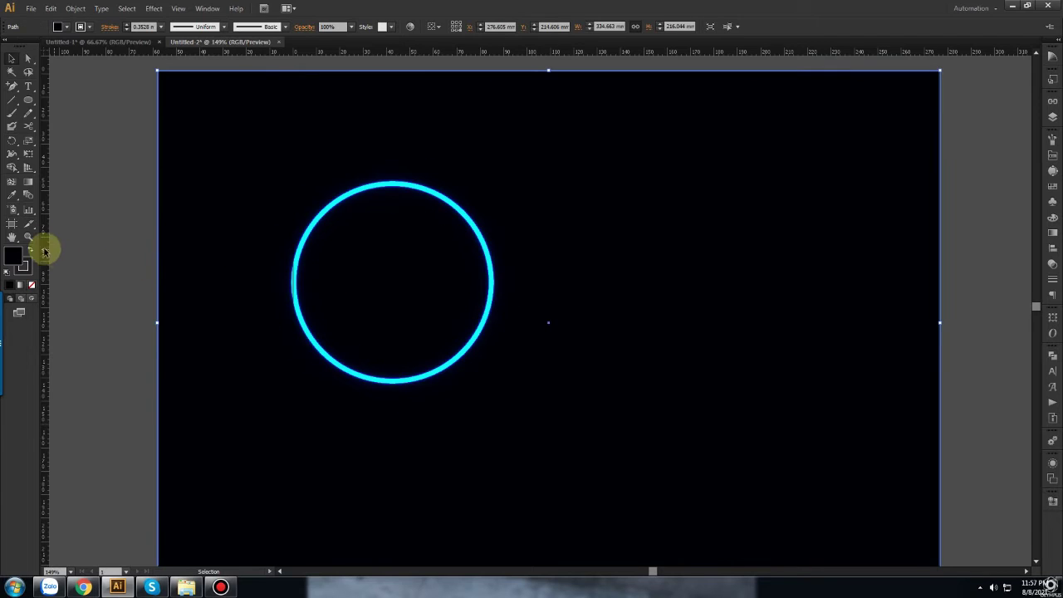
# Recolour the background dark brown (0a0600, adjusted to 0C0801) so the ring glows yellow
pyautogui.doubleClick(13, 254)
pyautogui.write('0a0600')
pyautogui.press('Return')
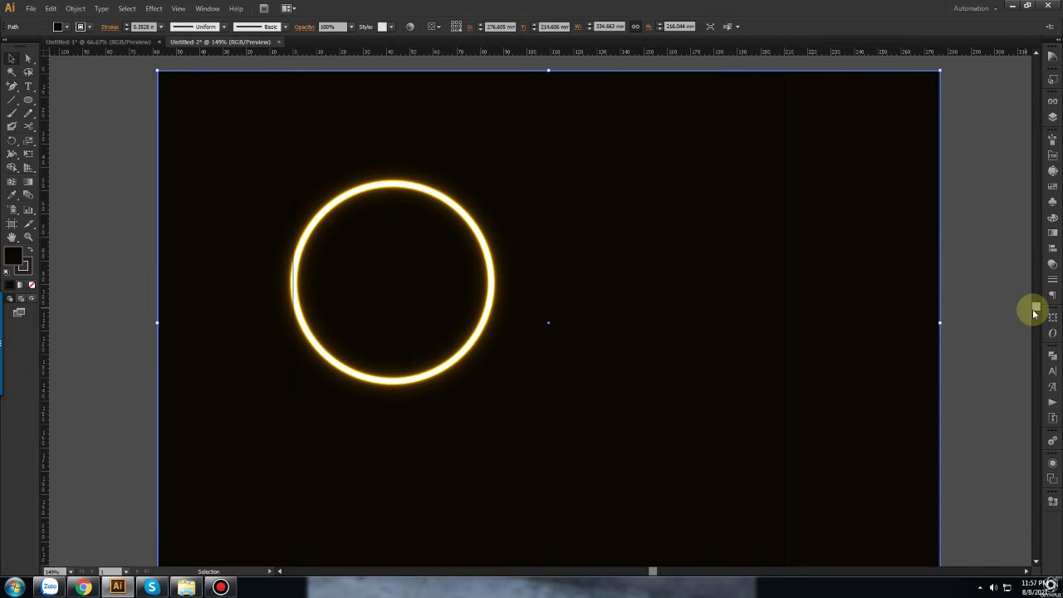
pyautogui.click(1017, 312)
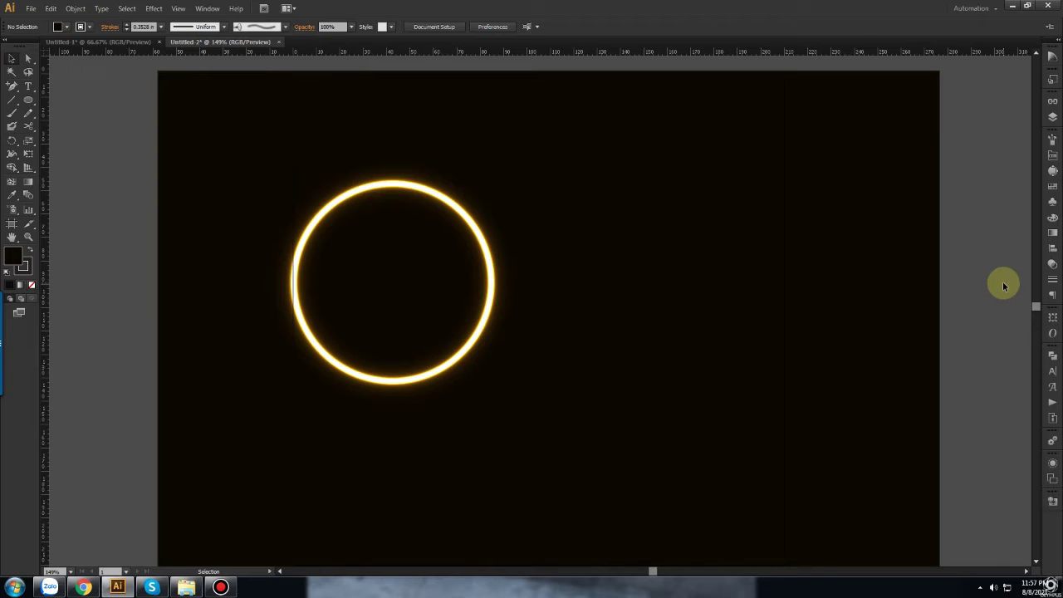
pyautogui.click(702, 251)
pyautogui.doubleClick(11, 259)
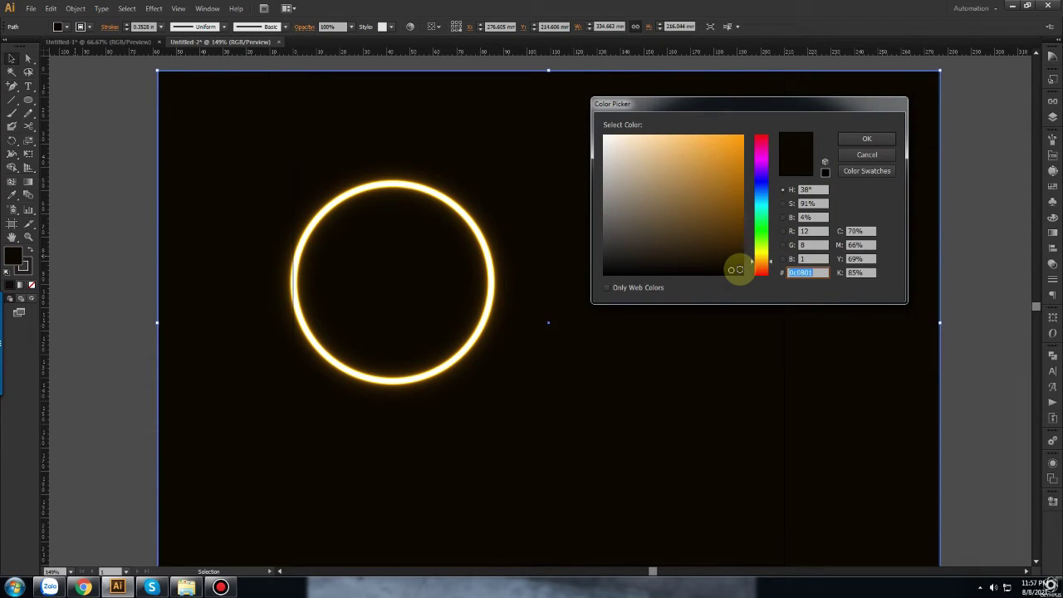
pyautogui.click(866, 139)
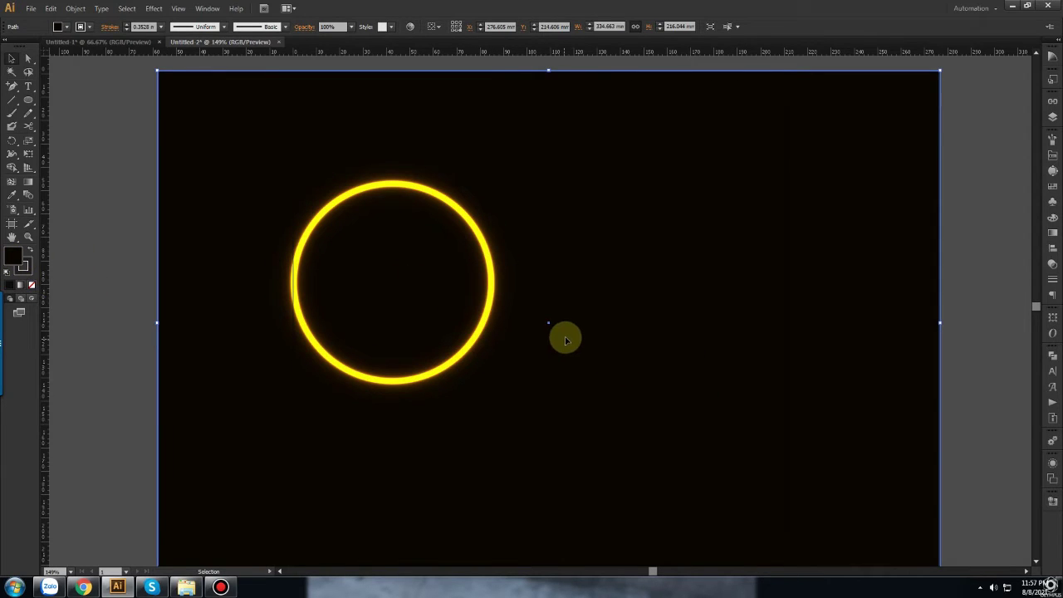
# Create an artboard matching the dark background rectangle and delete Artboard 1
pyautogui.hotkey('ctrl', '1')
pyautogui.click(886, 343)
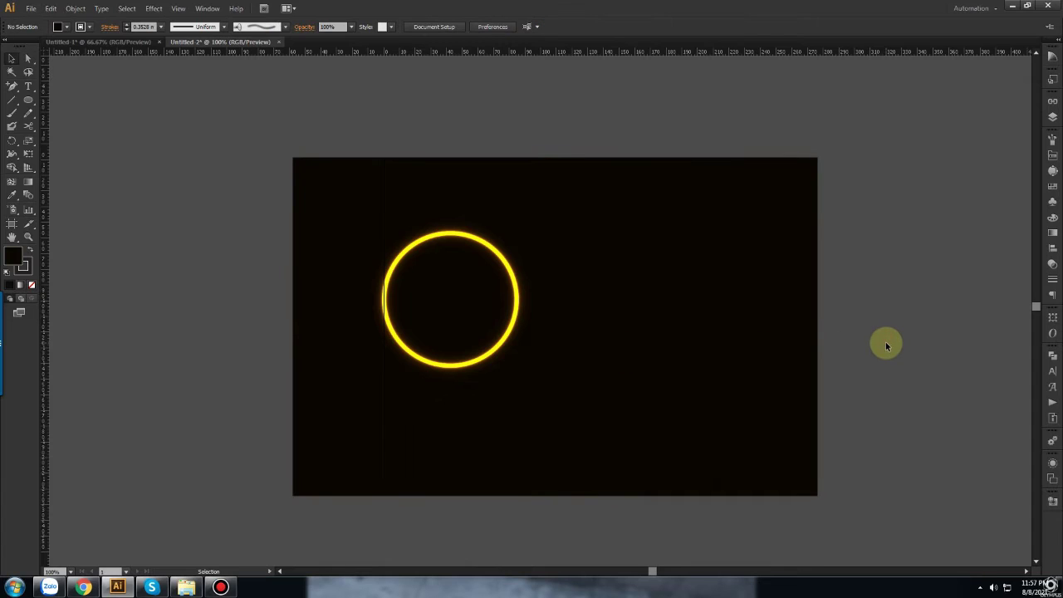
pyautogui.moveTo(886, 342); pyautogui.dragTo(444, 262)
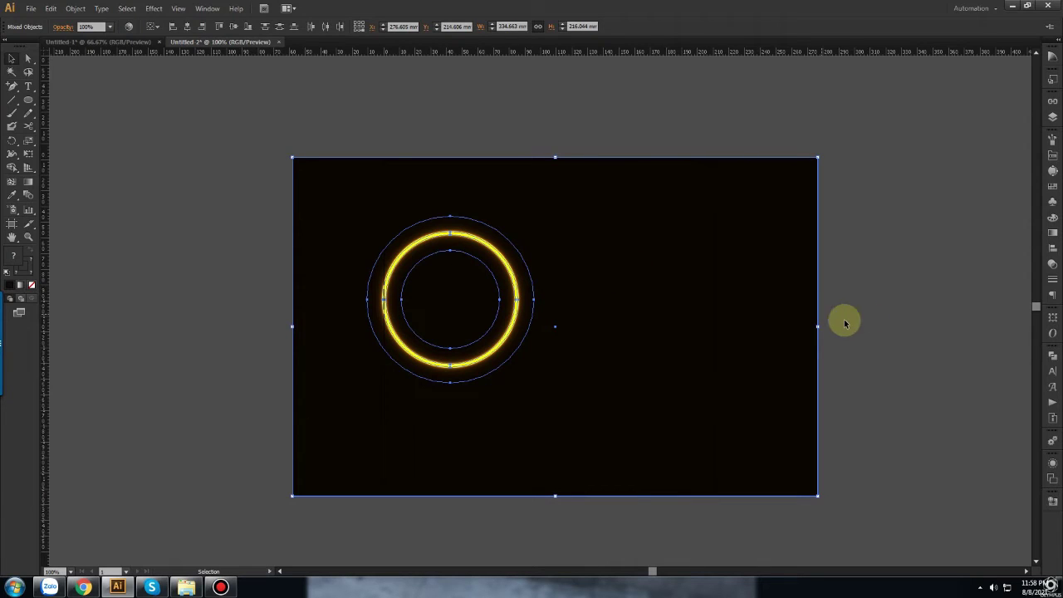
pyautogui.hotkey('shift', 'o')
pyautogui.click(356, 186)
pyautogui.click(710, 165)
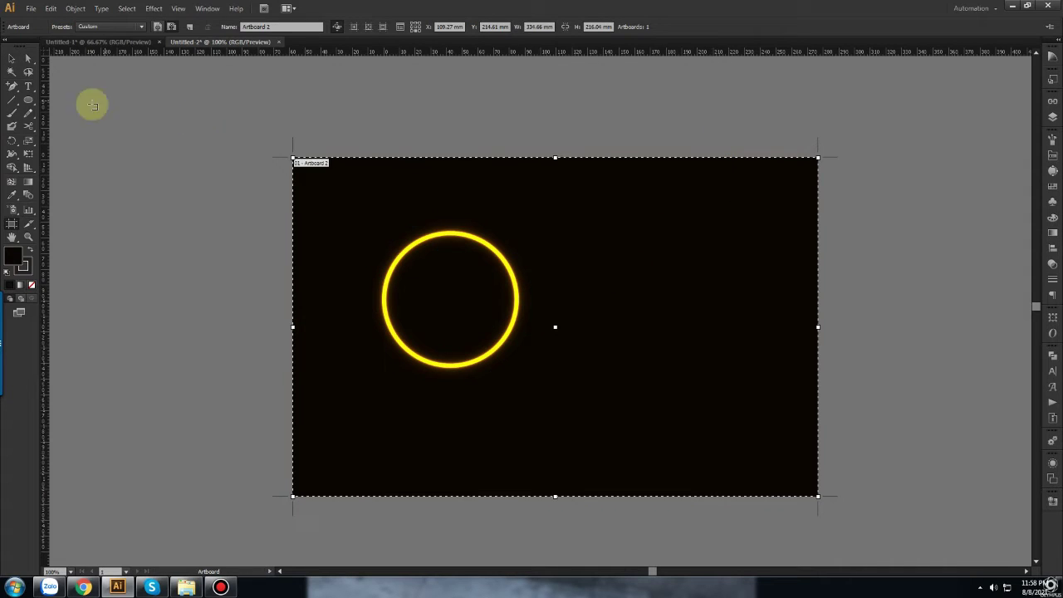
# Move the glowing ring off the artboard to the left and select the background
pyautogui.click(12, 59)
pyautogui.click(517, 314)
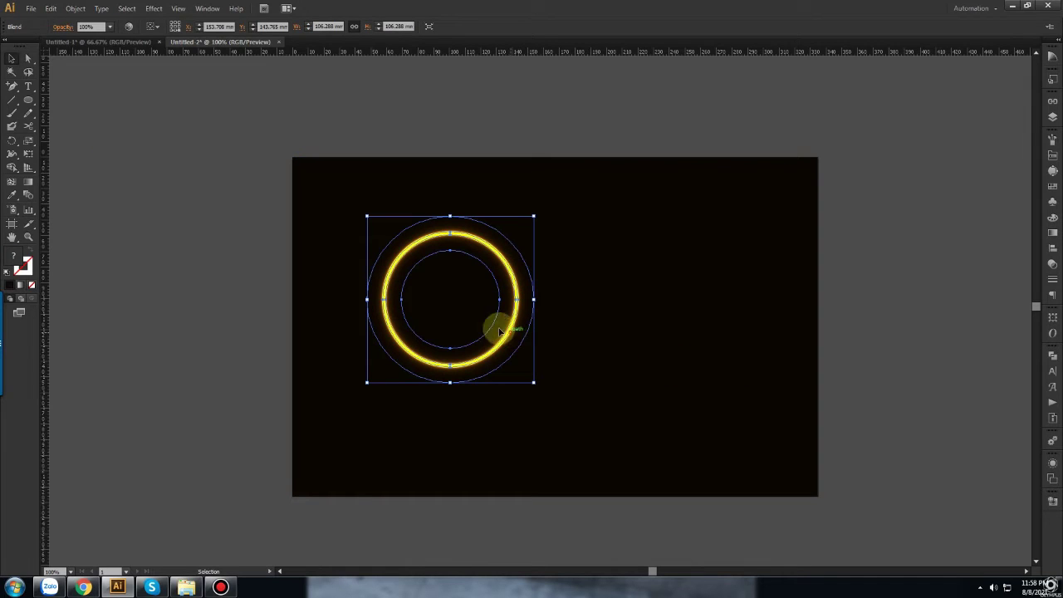
pyautogui.moveTo(512, 334); pyautogui.dragTo(236, 282)
pyautogui.click(422, 283)
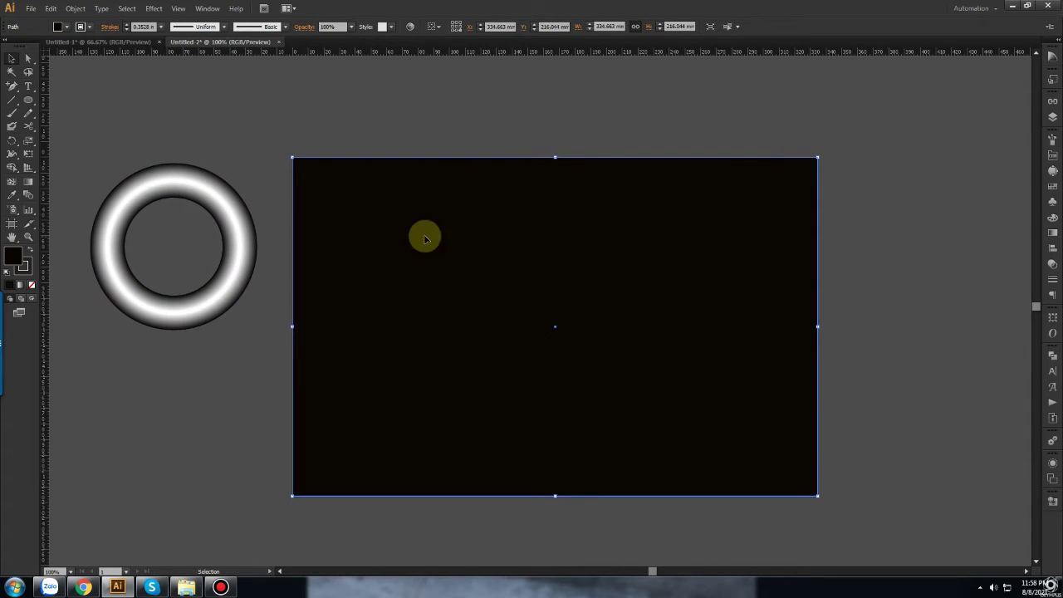
# Add two gradient mesh points to the background, coloured dark blue and dark magenta
pyautogui.press('u')
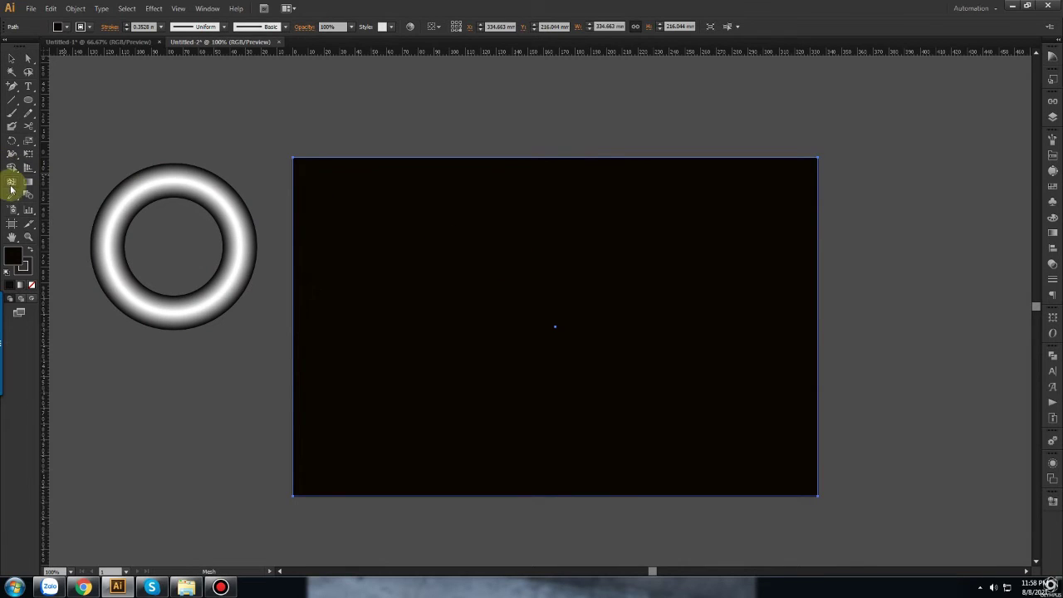
pyautogui.click(510, 343)
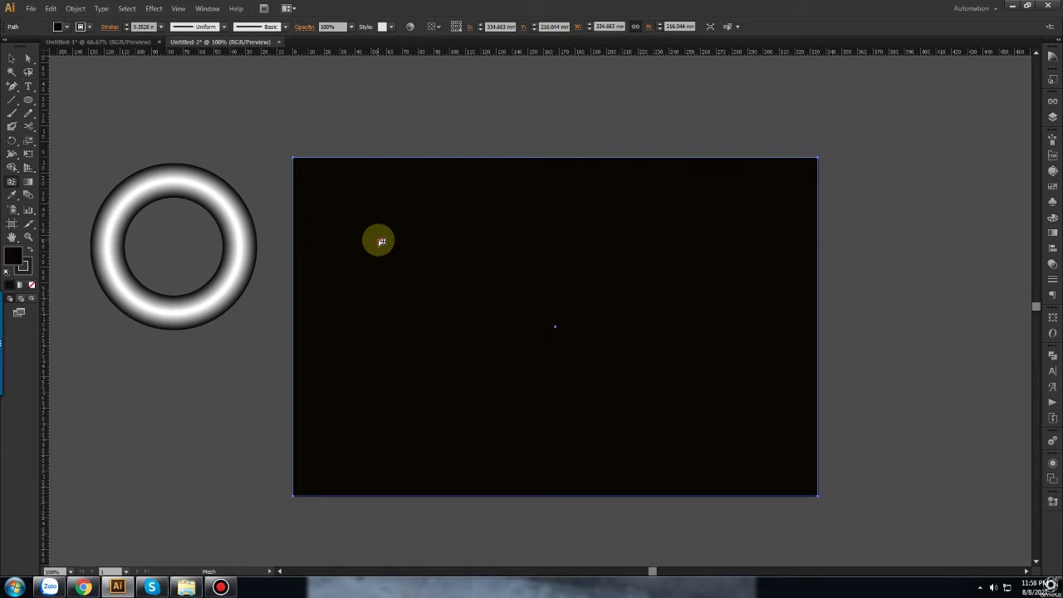
pyautogui.click(379, 240)
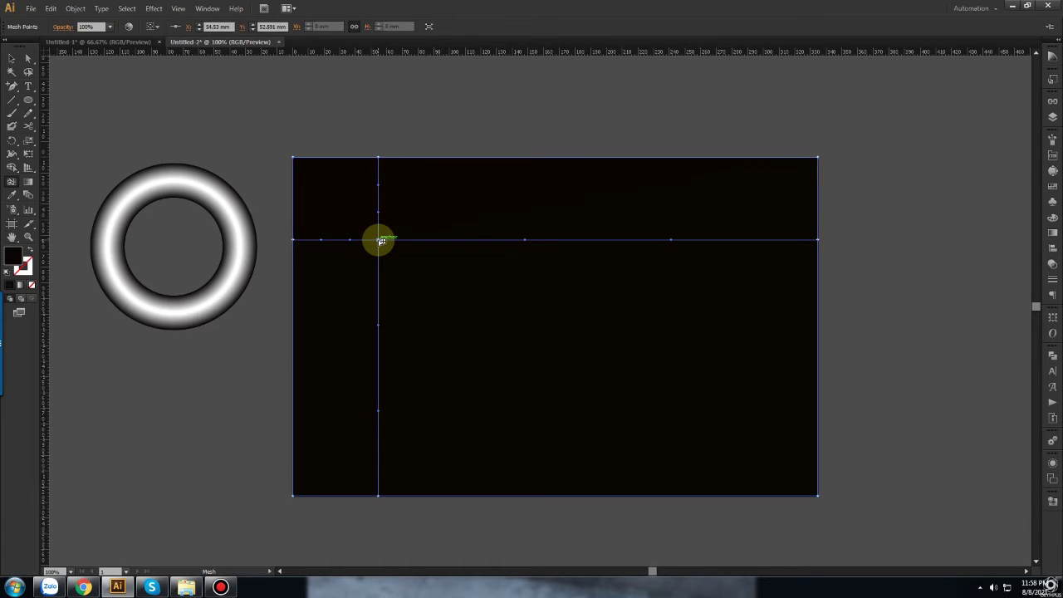
pyautogui.doubleClick(13, 257)
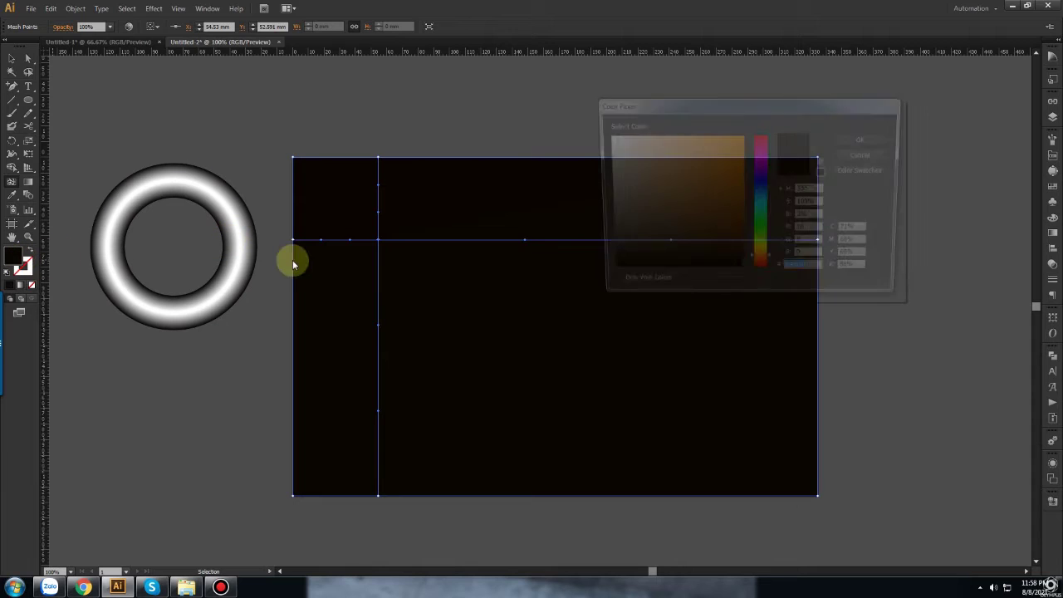
pyautogui.moveTo(834, 109); pyautogui.dragTo(831, 150)
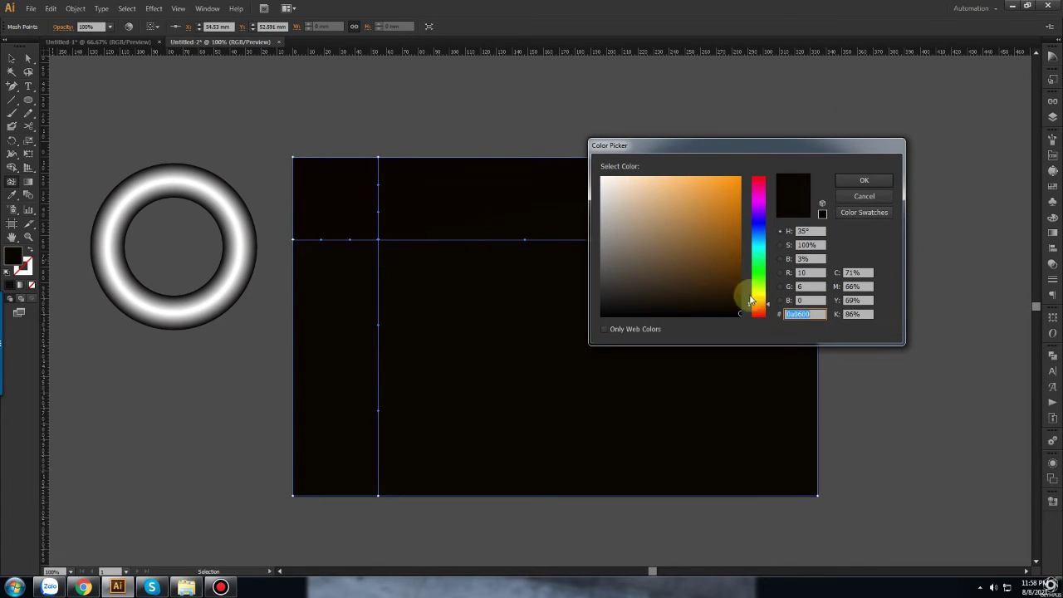
pyautogui.click(760, 225)
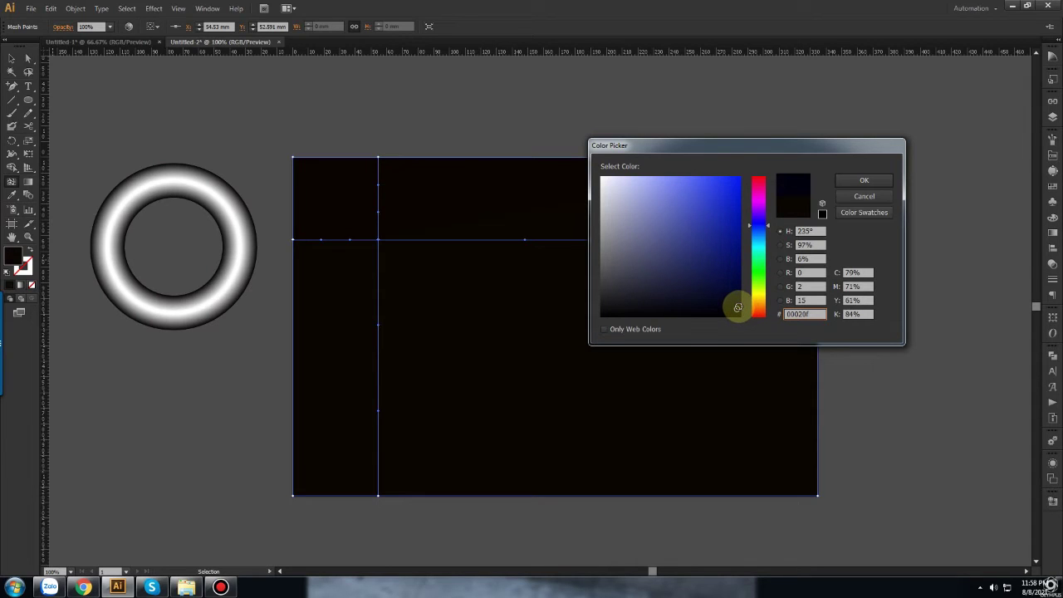
pyautogui.click(882, 180)
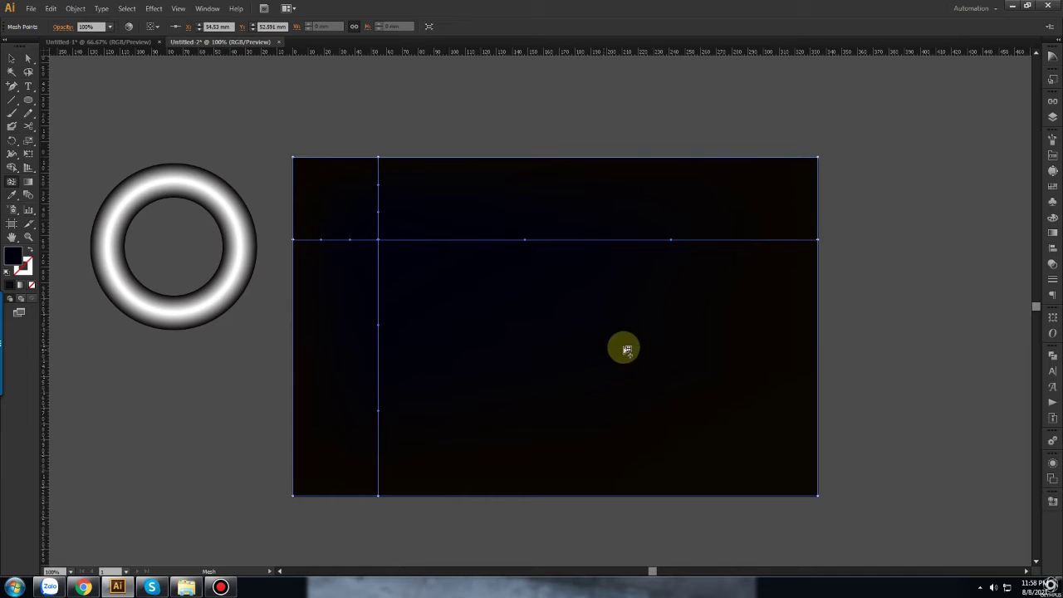
pyautogui.click(706, 282)
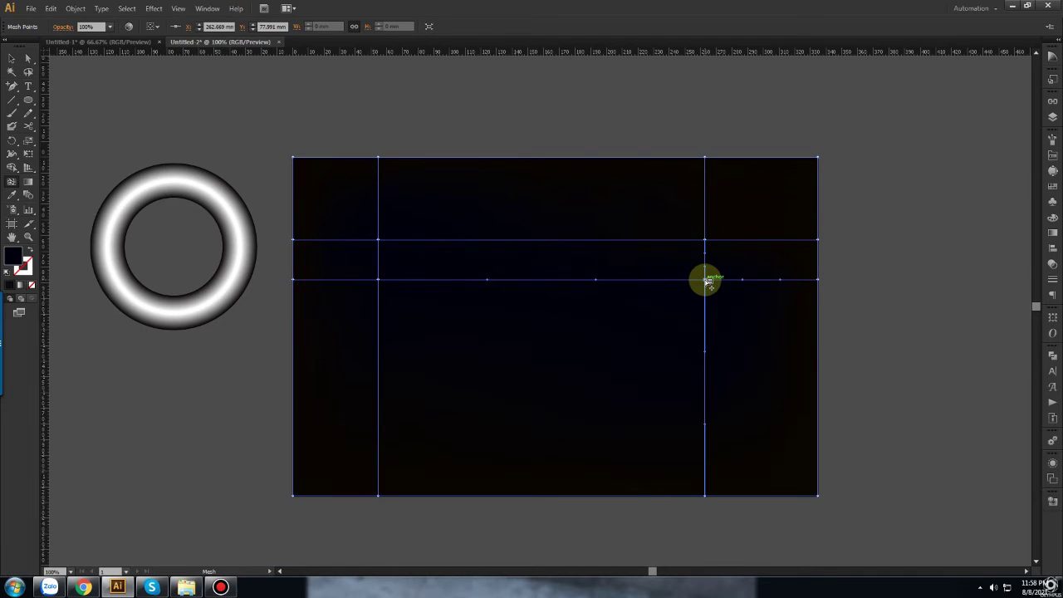
pyautogui.doubleClick(11, 263)
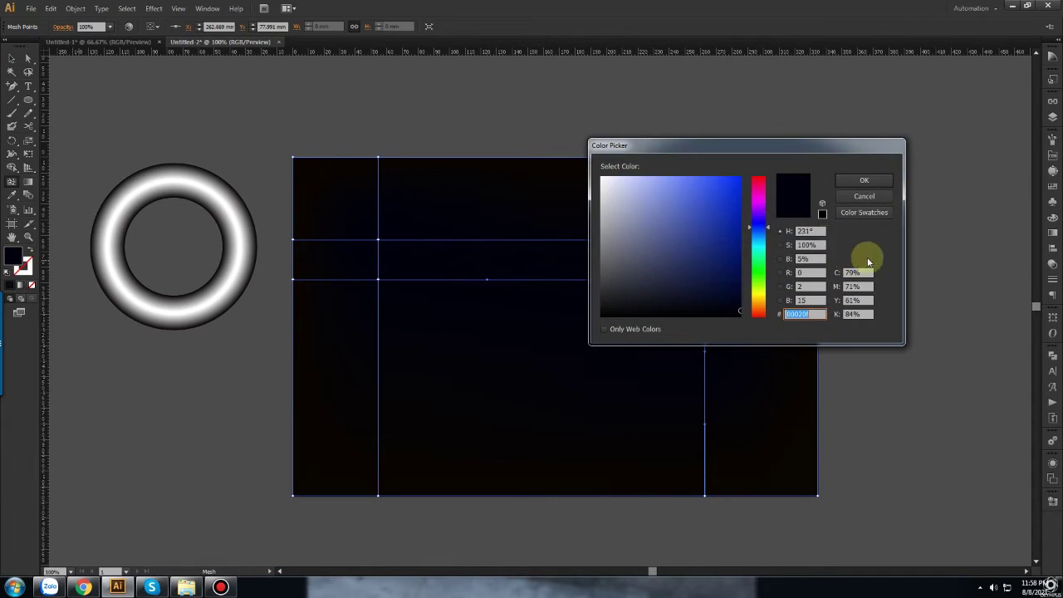
pyautogui.moveTo(764, 221); pyautogui.dragTo(770, 204)
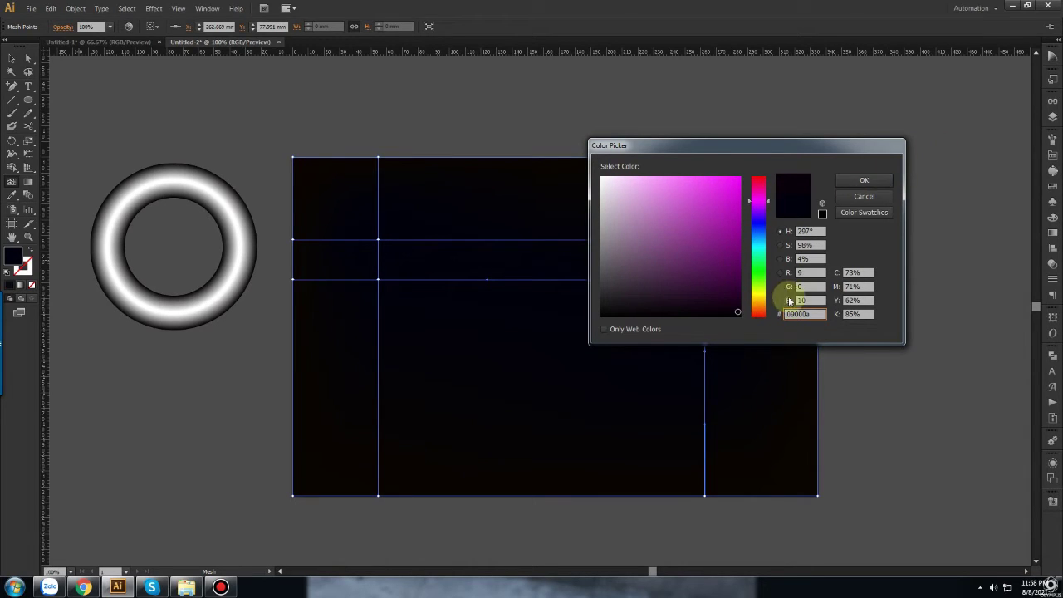
pyautogui.click(864, 181)
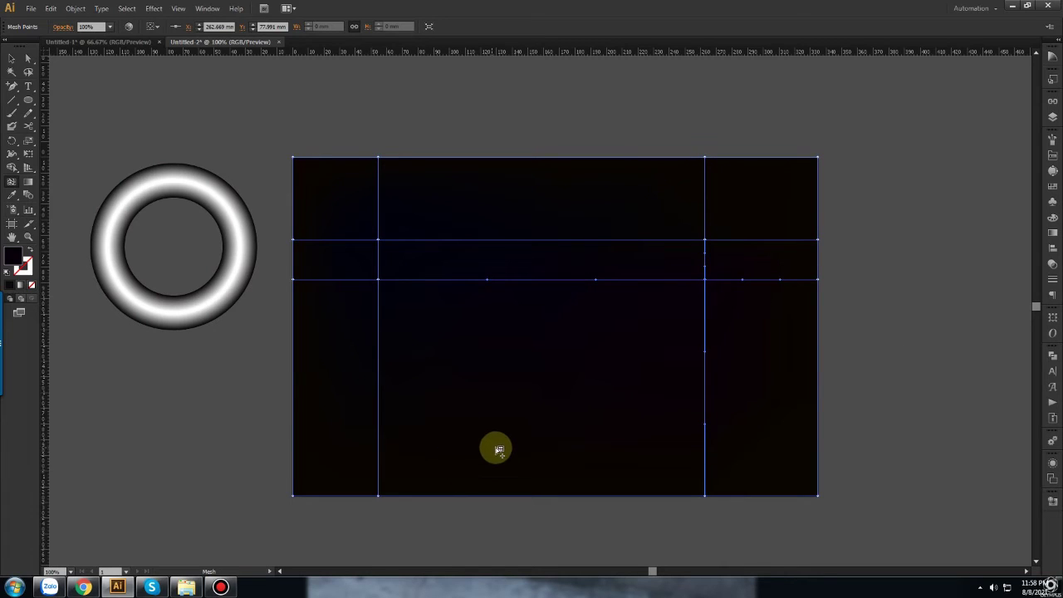
# Colour the lower mesh points purple at left and very dark green at right
pyautogui.click(379, 439)
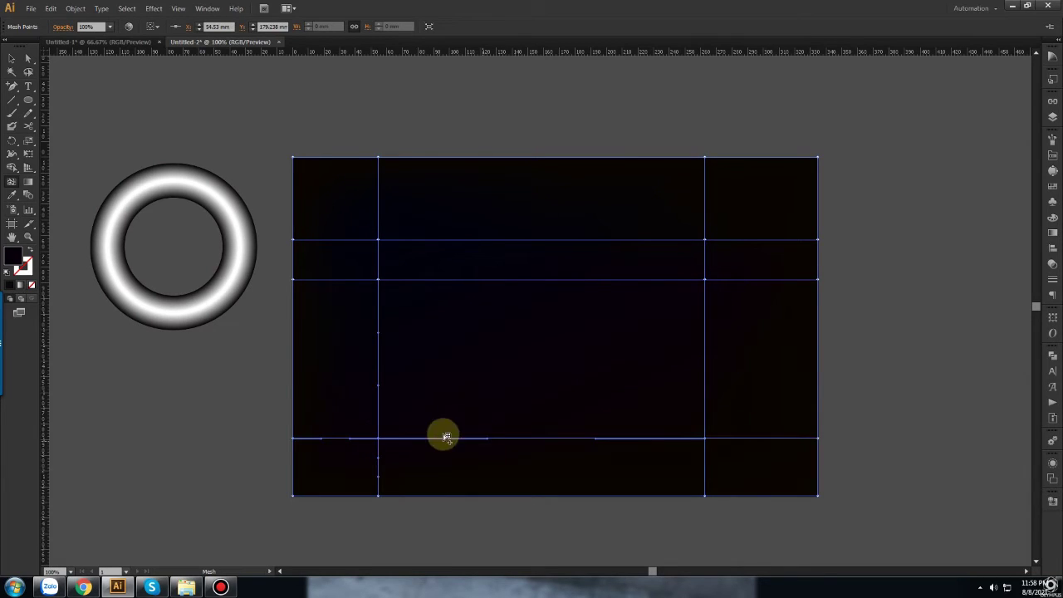
pyautogui.doubleClick(13, 257)
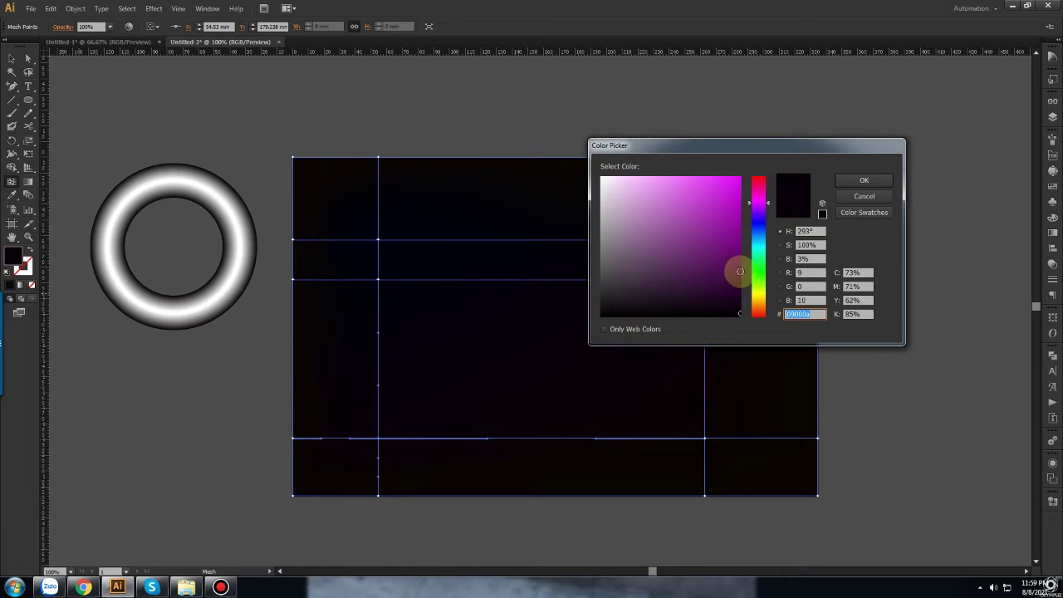
pyautogui.click(768, 202)
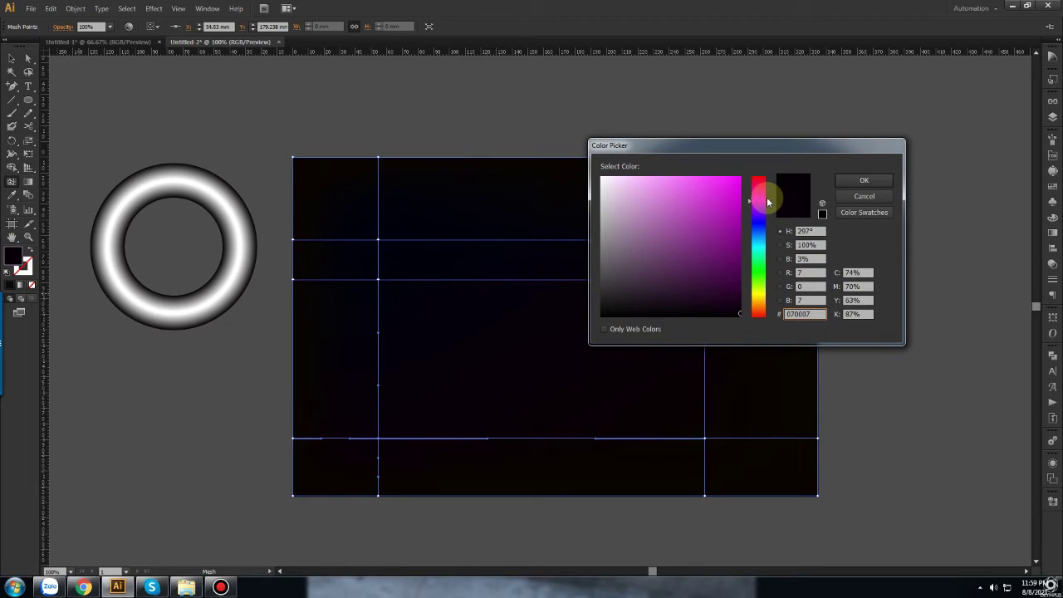
pyautogui.click(735, 288)
pyautogui.click(862, 179)
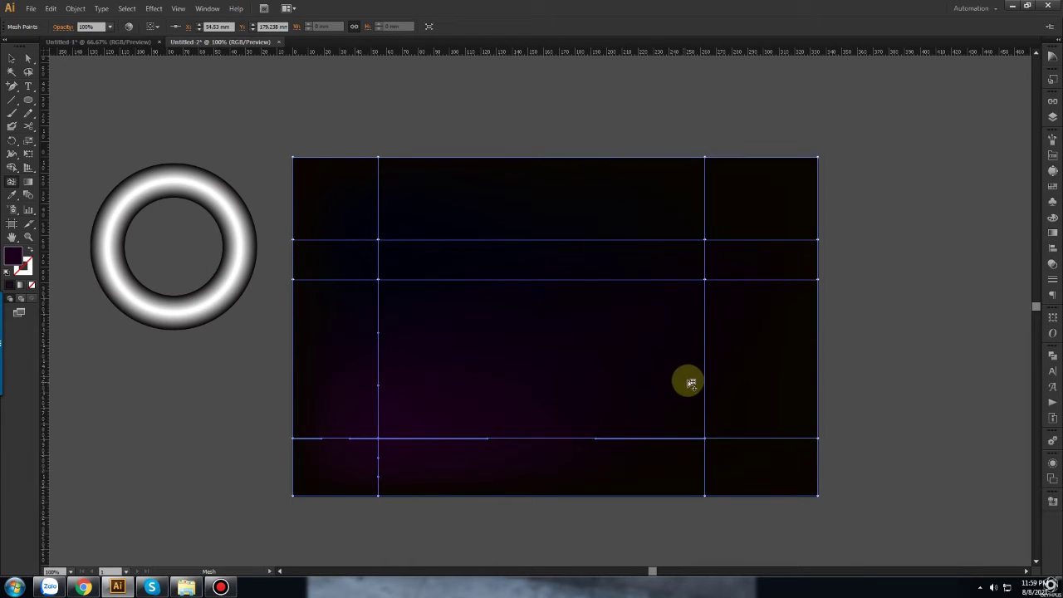
pyautogui.click(704, 438)
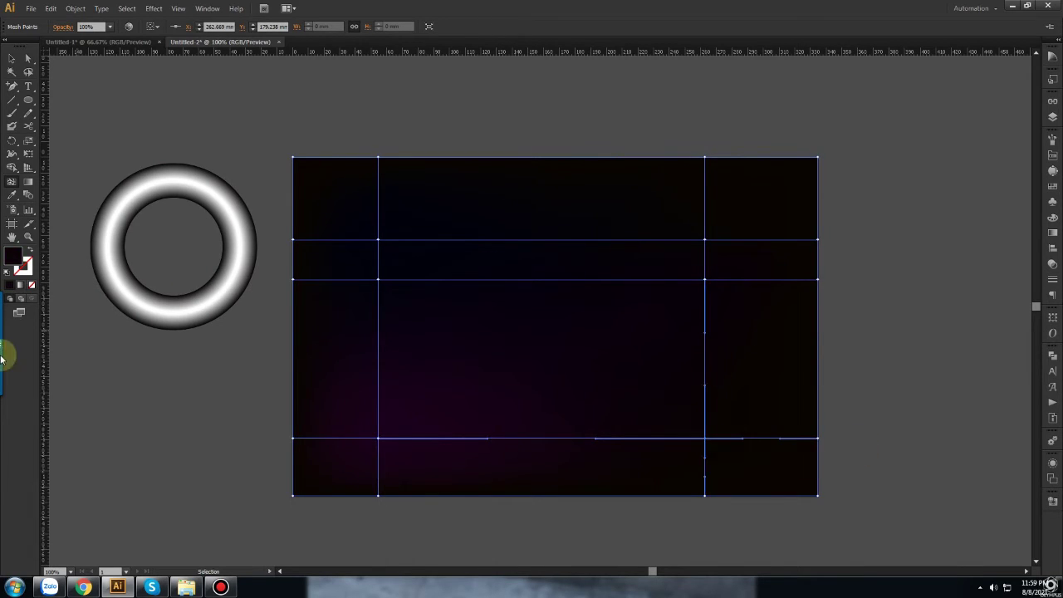
pyautogui.doubleClick(15, 260)
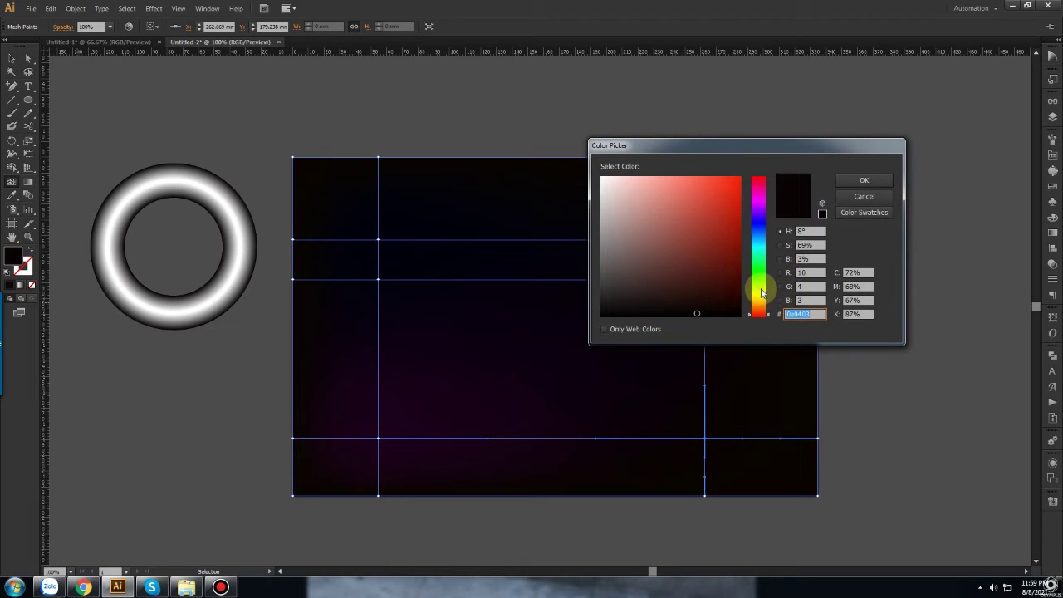
pyautogui.click(758, 269)
pyautogui.moveTo(736, 288); pyautogui.dragTo(738, 308)
pyautogui.click(880, 182)
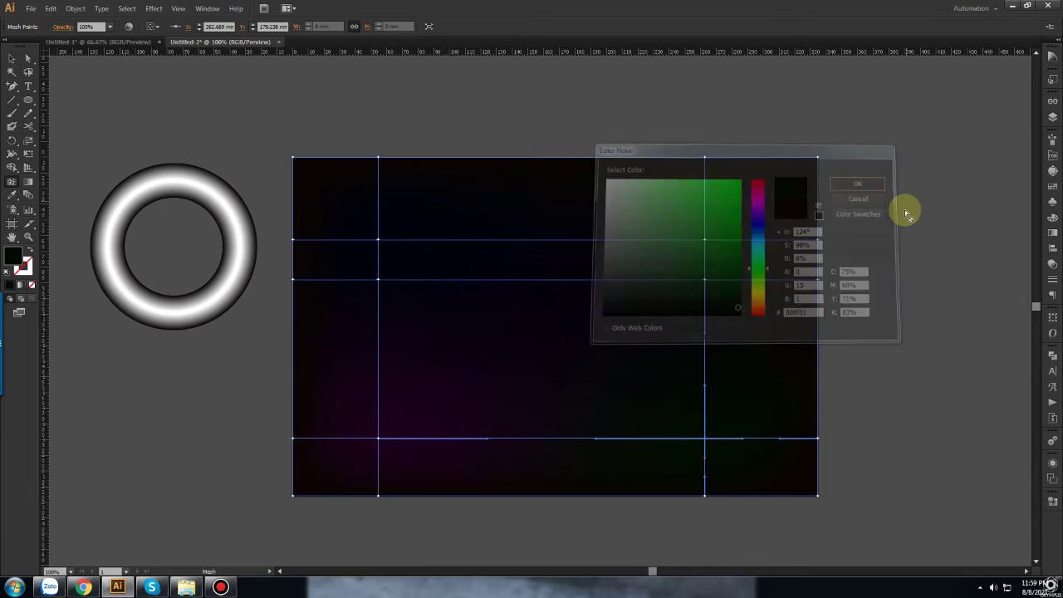
pyautogui.click(13, 60)
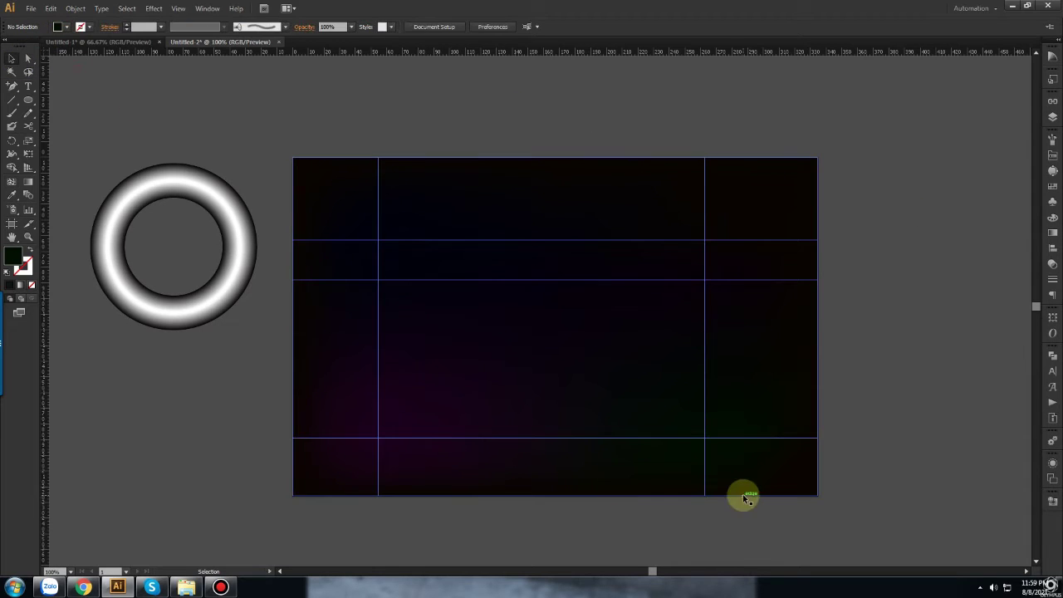
# Move the grey gradient ring from the side onto the dark mesh background
pyautogui.click(274, 274)
pyautogui.click(110, 243)
pyautogui.moveTo(257, 329); pyautogui.dragTo(488, 349)
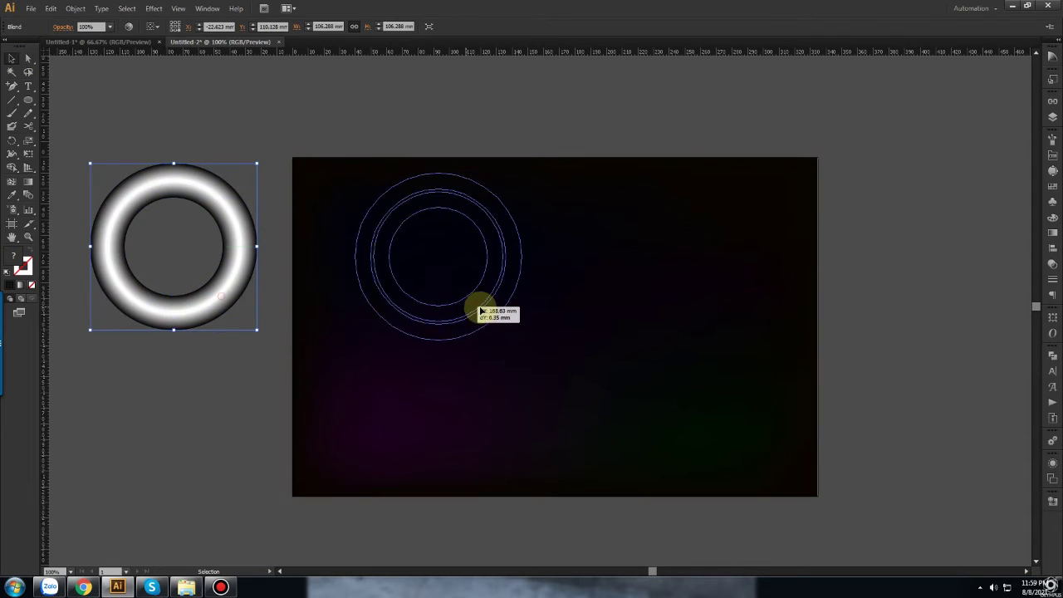
pyautogui.click(165, 367)
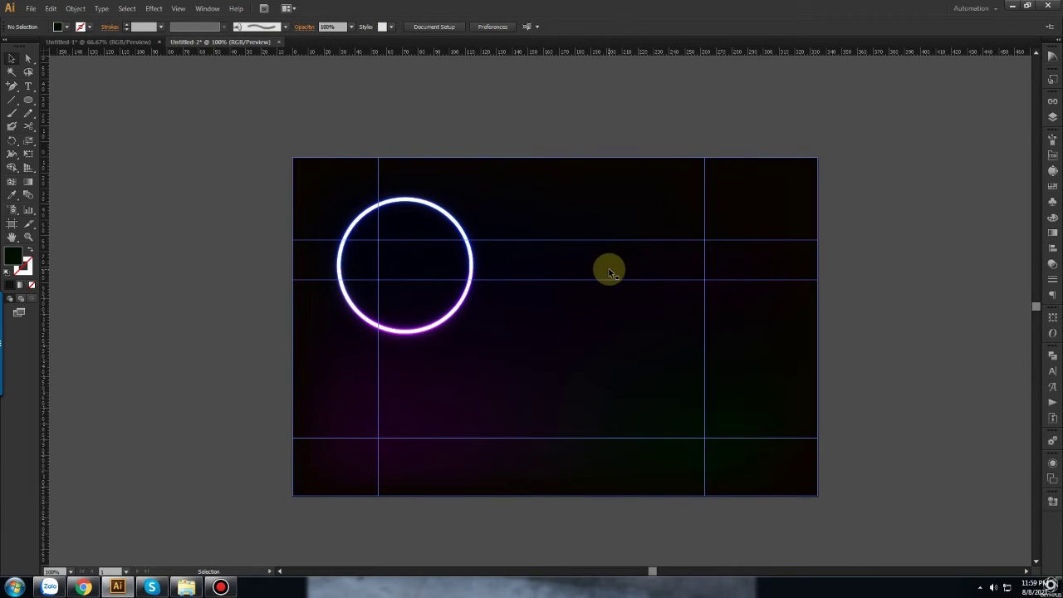
pyautogui.click(671, 278)
# Hide the guides and scale the glowing ring slightly smaller
pyautogui.hotkey('ctrl', 'shift', 'a')
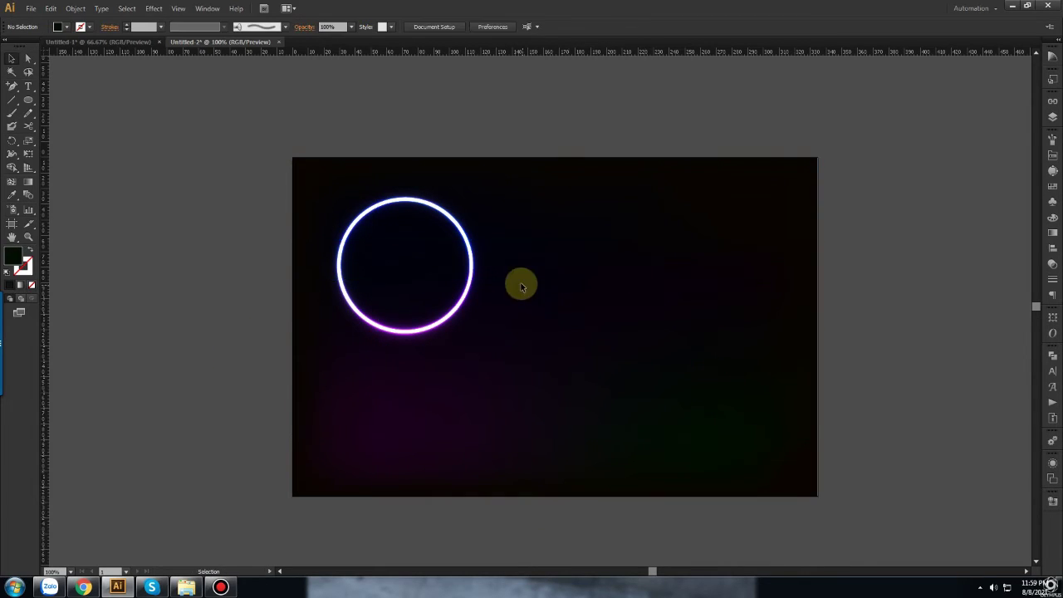
pyautogui.scroll(2, 484, 294)
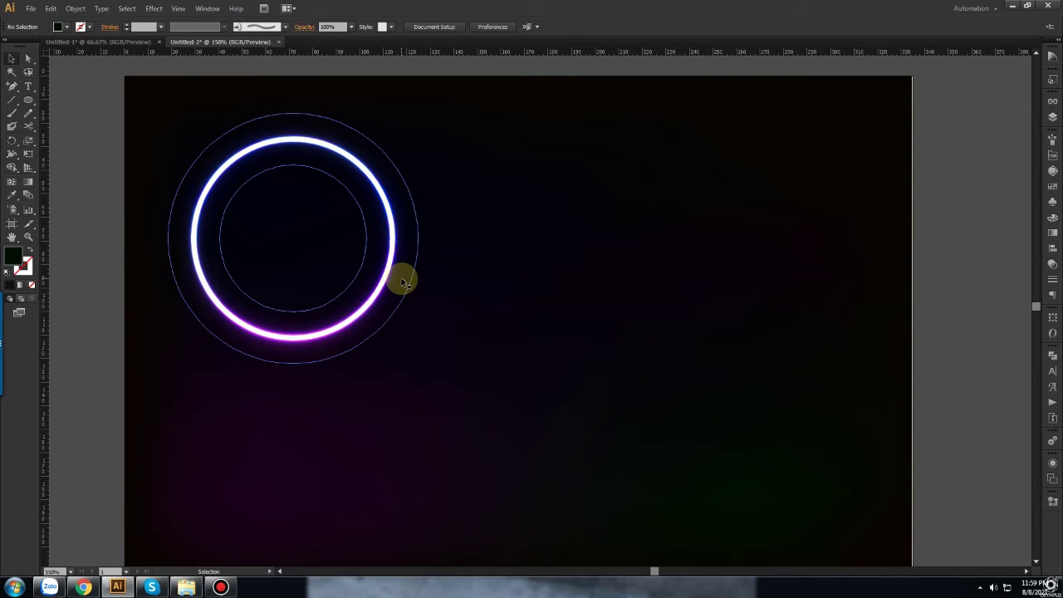
pyautogui.click(403, 280)
pyautogui.moveTo(417, 365); pyautogui.dragTo(420, 339)
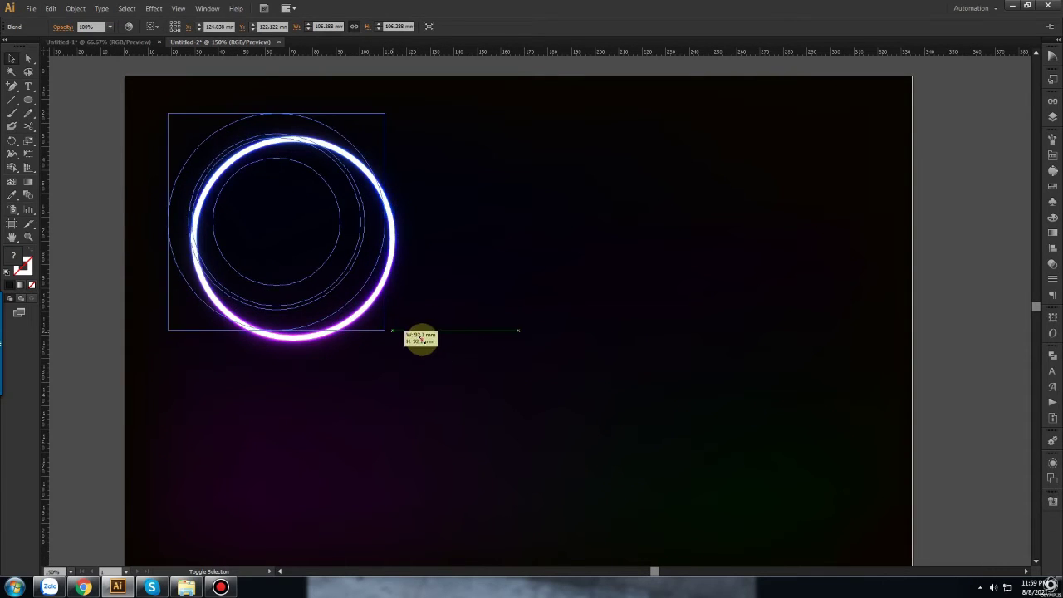
pyautogui.hotkey('ctrl', 'shift', 'a')
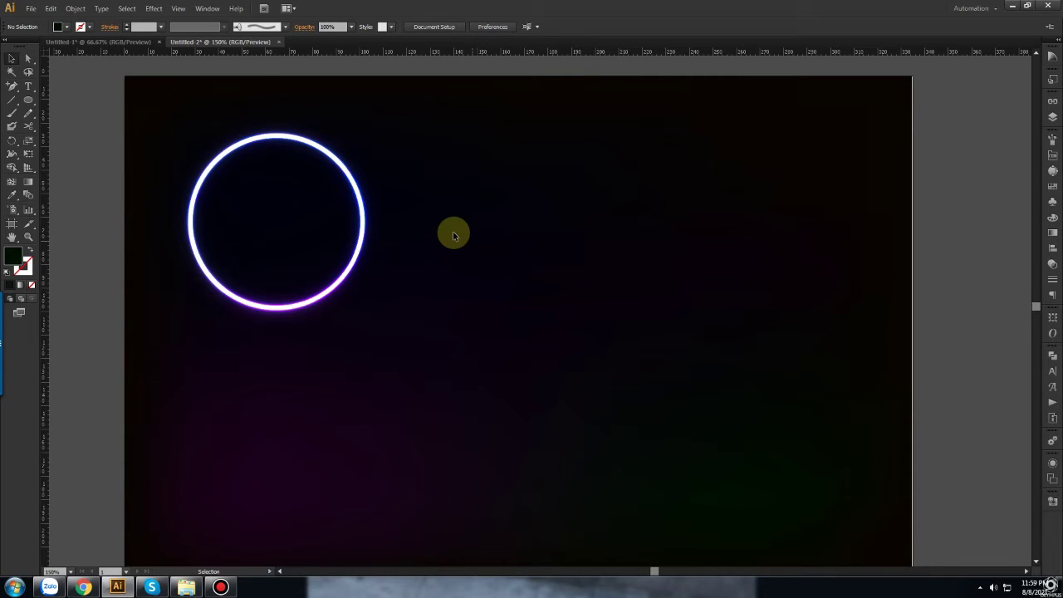
# Alt-drag copies of the glowing ring to the right and lower right, then zoom out
pyautogui.moveTo(357, 262); pyautogui.dragTo(652, 280)
pyautogui.click(943, 373)
pyautogui.scroll(-1, 930, 377)
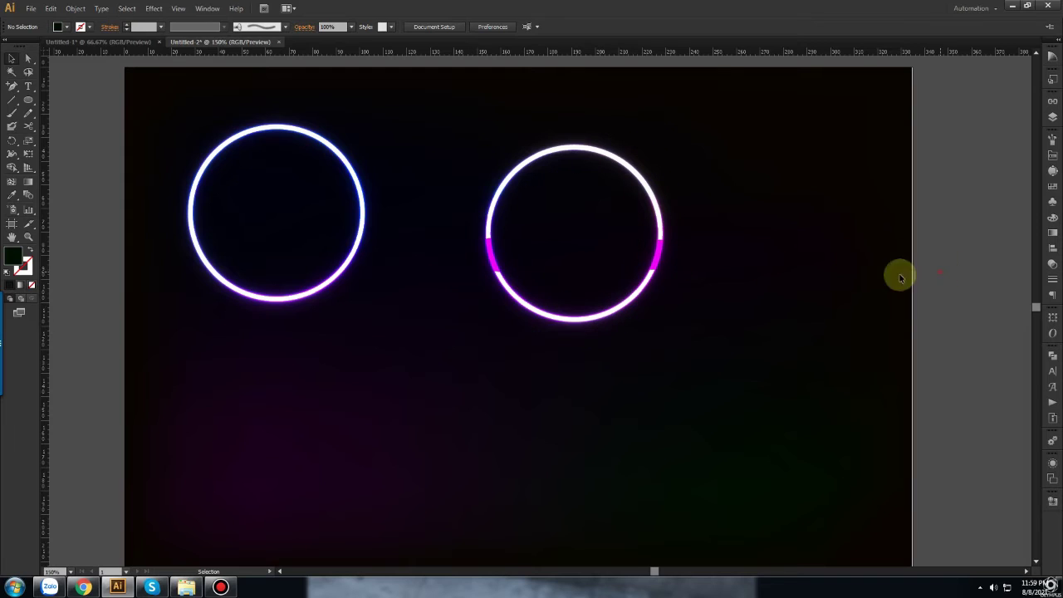
pyautogui.click(546, 318)
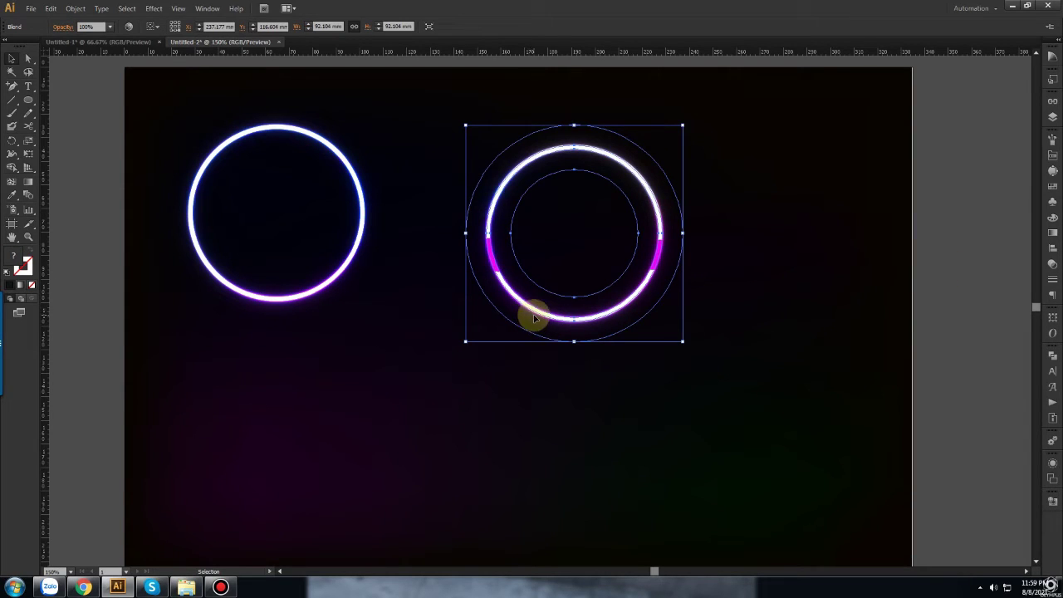
pyautogui.moveTo(660, 232); pyautogui.dragTo(804, 456)
pyautogui.click(954, 411)
pyautogui.scroll(-1, 952, 403)
pyautogui.scroll(-1, 951, 399)
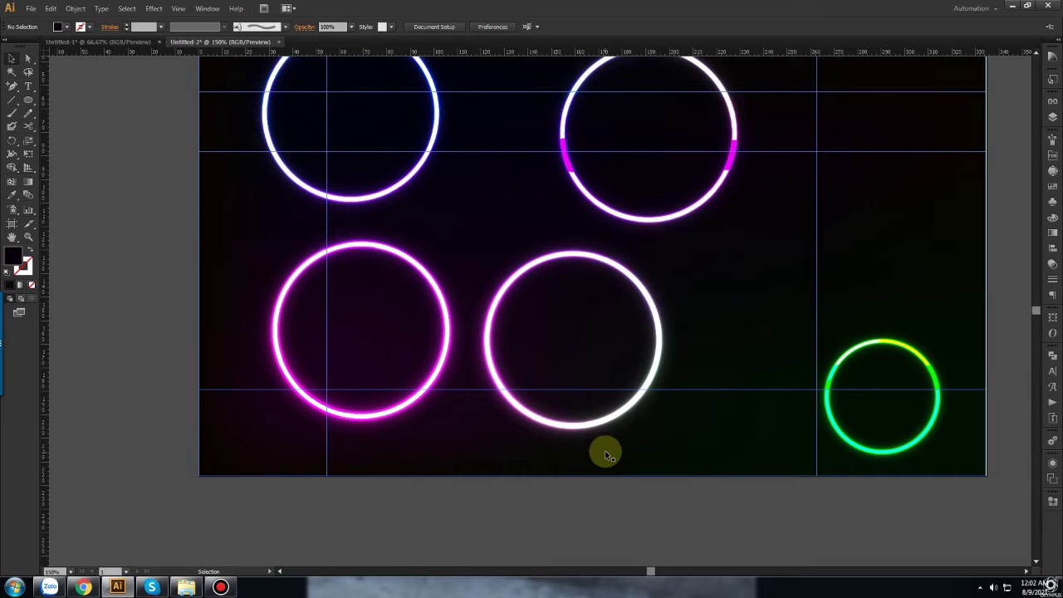
pyautogui.click(665, 392)
pyautogui.hotkey('ctrl', '-')
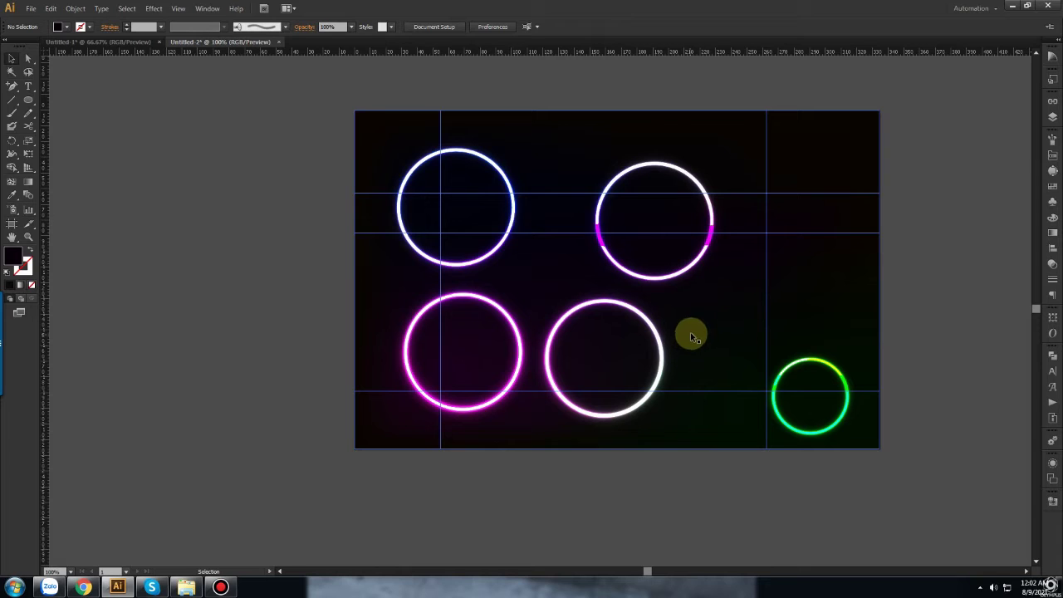
# Refill the mesh background with very dark orange #0C0501 (hue 19°)
pyautogui.click(839, 292)
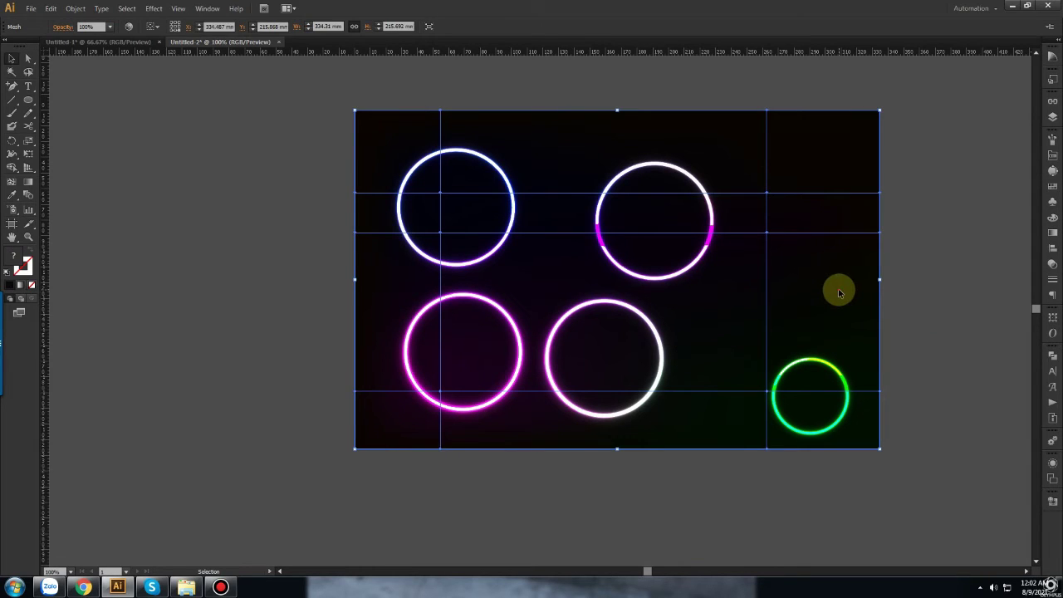
pyautogui.doubleClick(21, 259)
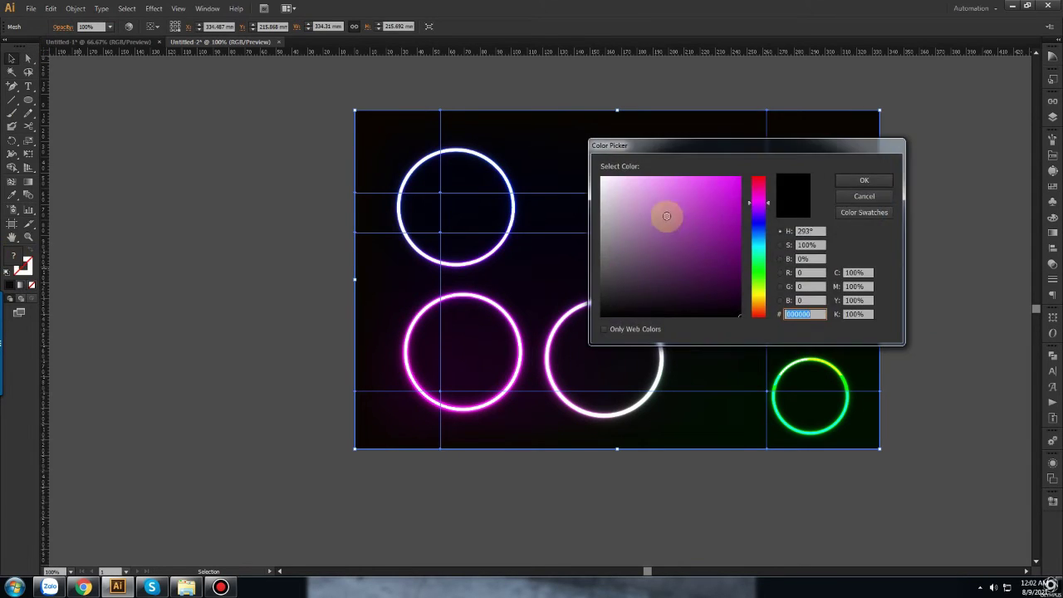
pyautogui.click(756, 309)
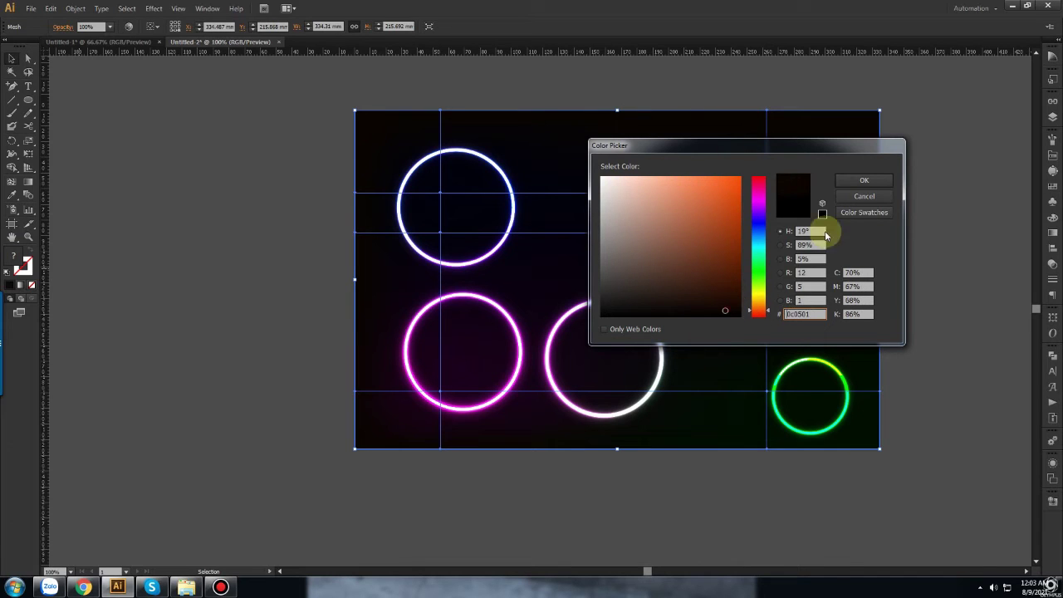
pyautogui.click(863, 180)
pyautogui.click(952, 400)
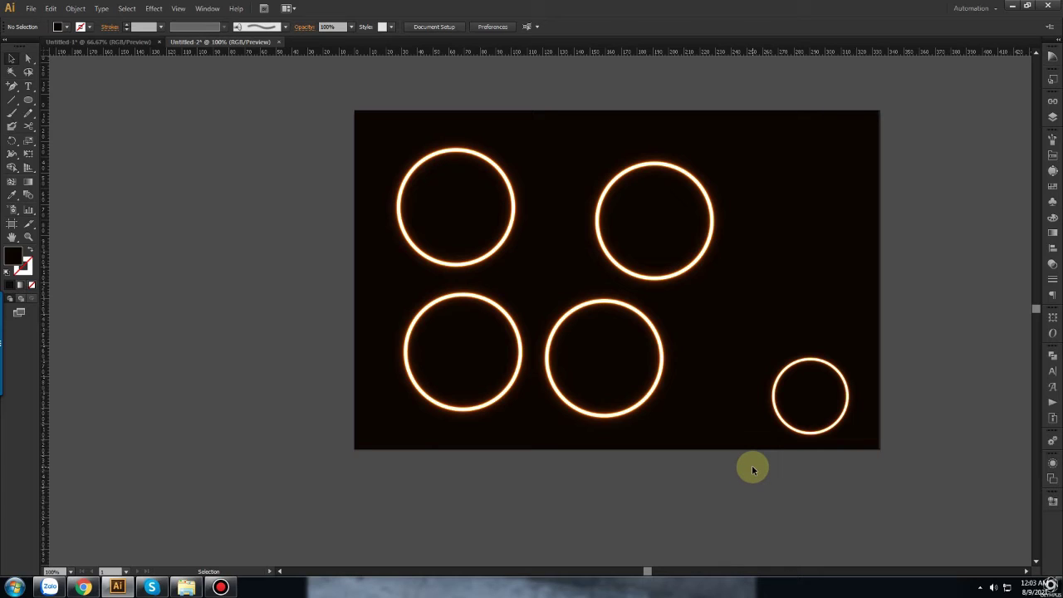
# Move the top-left ring off the artboard beside the grey gradient ring
pyautogui.moveTo(503, 243); pyautogui.dragTo(241, 266)
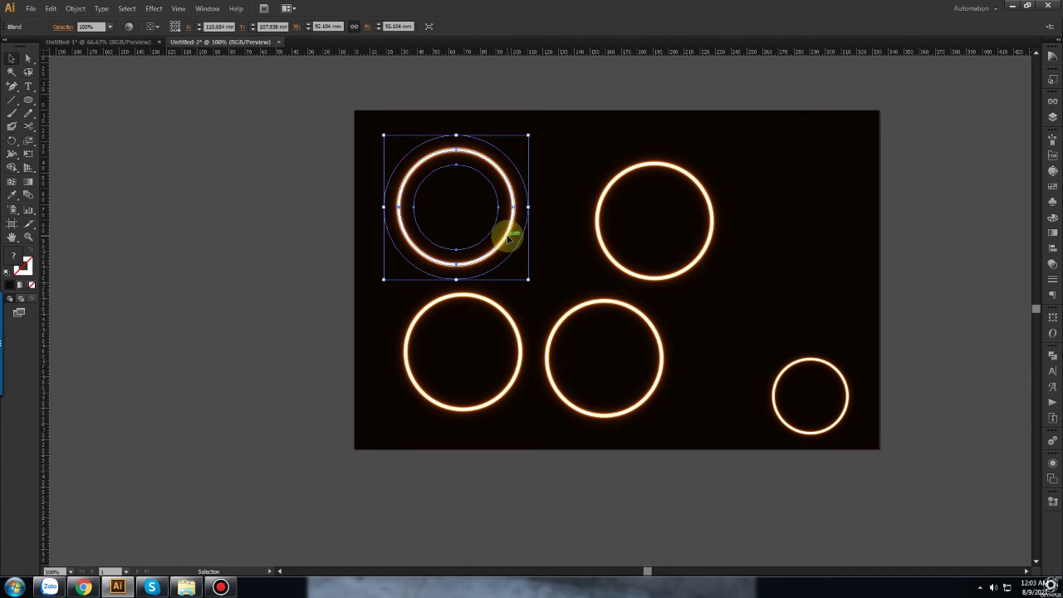
pyautogui.click(265, 336)
pyautogui.hscroll(-3, 375, 361)
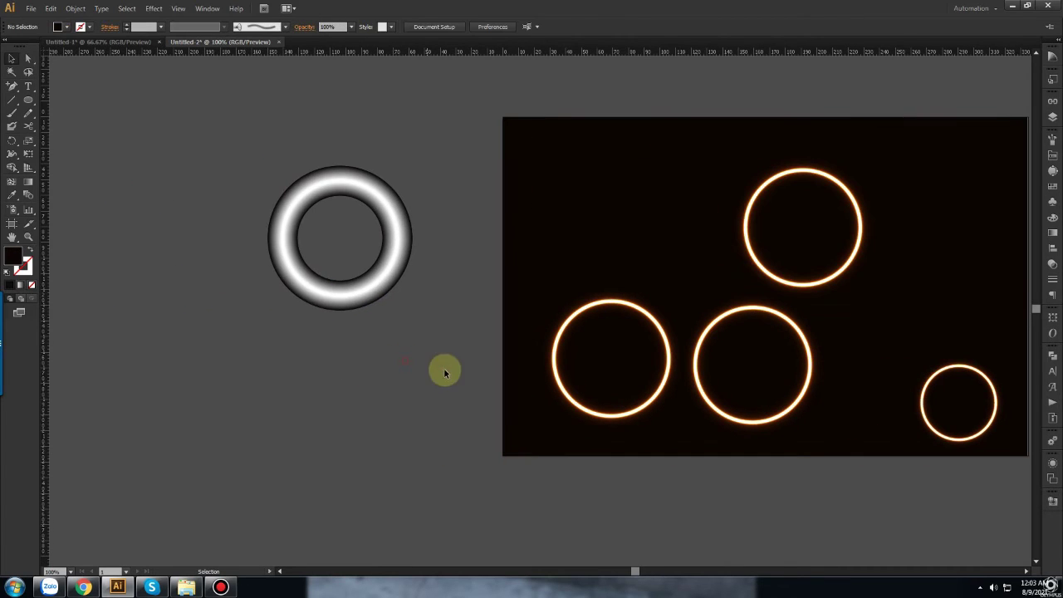
pyautogui.click(407, 268)
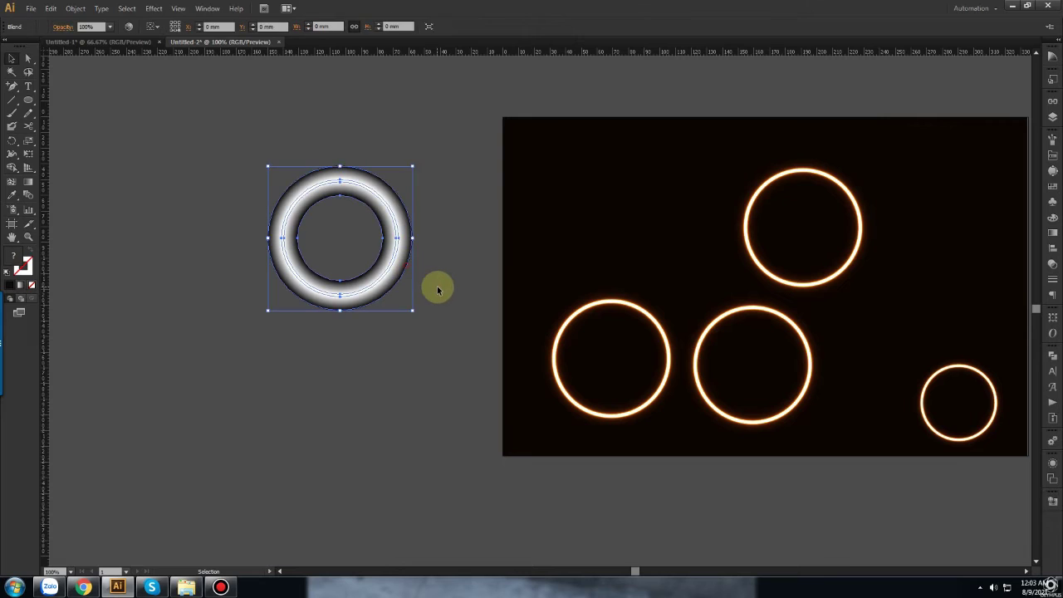
pyautogui.click(452, 296)
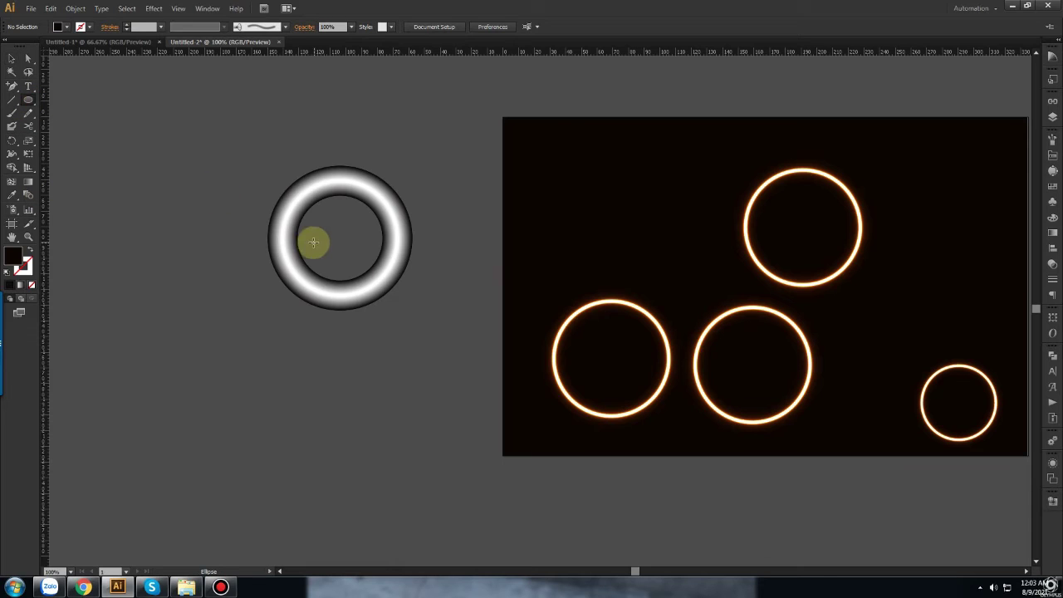
pyautogui.click(12, 60)
pyautogui.click(391, 242)
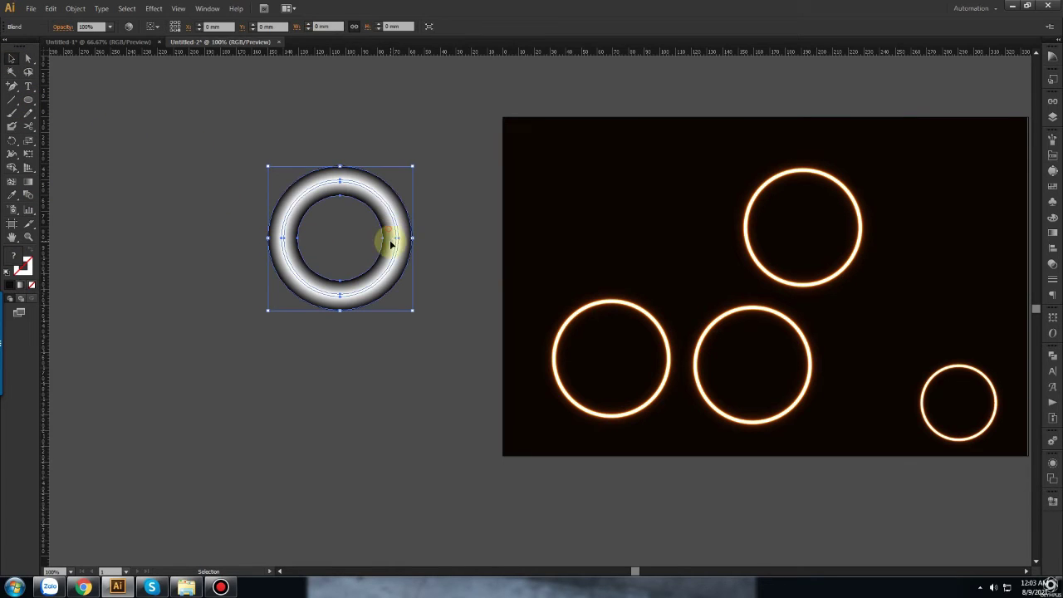
pyautogui.scroll(1, 387, 241)
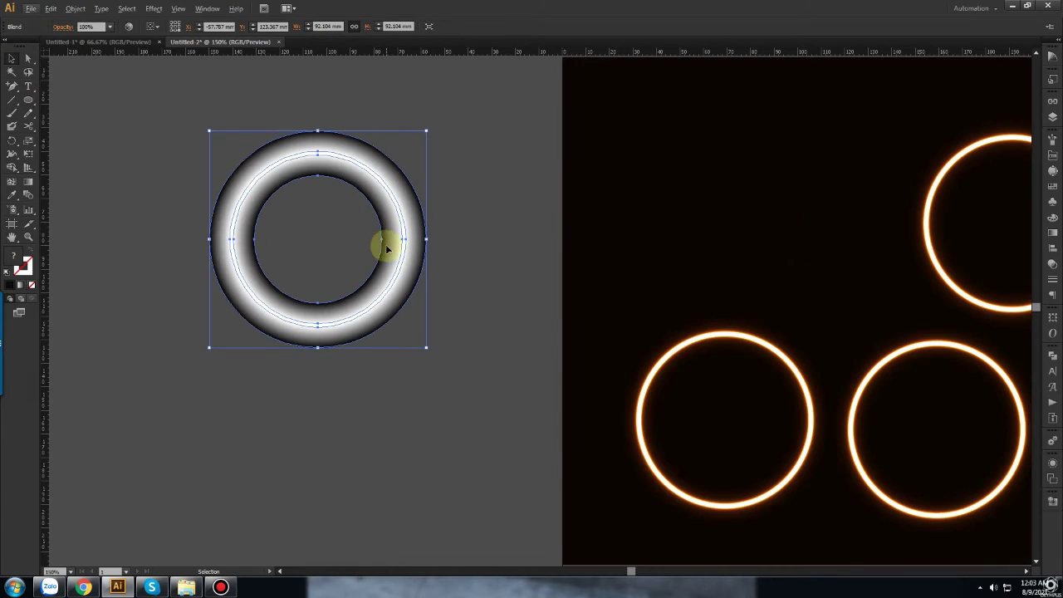
pyautogui.click(444, 266)
# Draw a black-outlined circle sized to the ring's outer edge and centre it on the ring
pyautogui.click(28, 99)
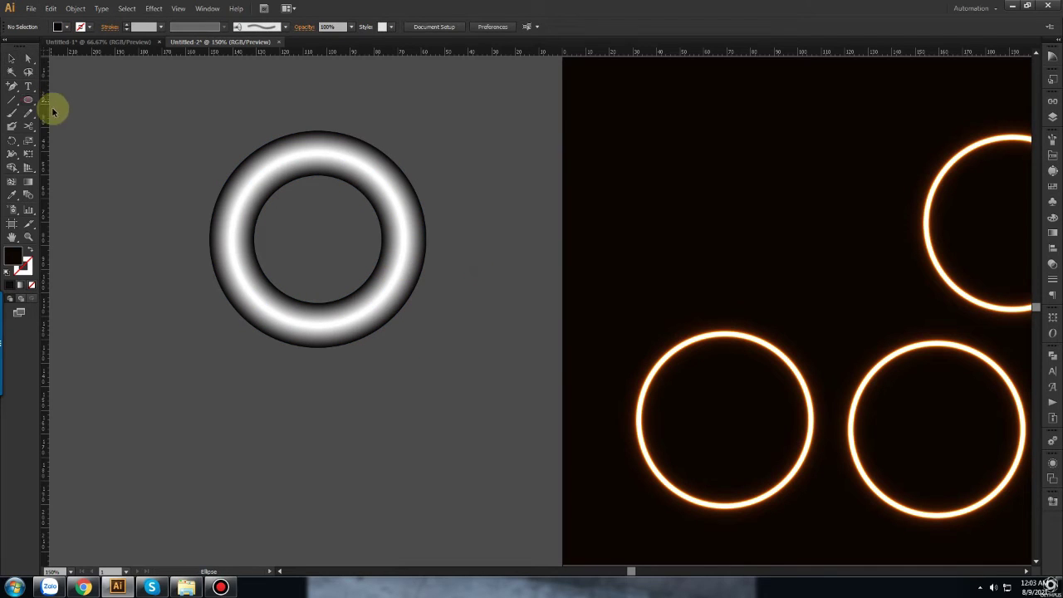
pyautogui.moveTo(315, 240); pyautogui.dragTo(433, 380)
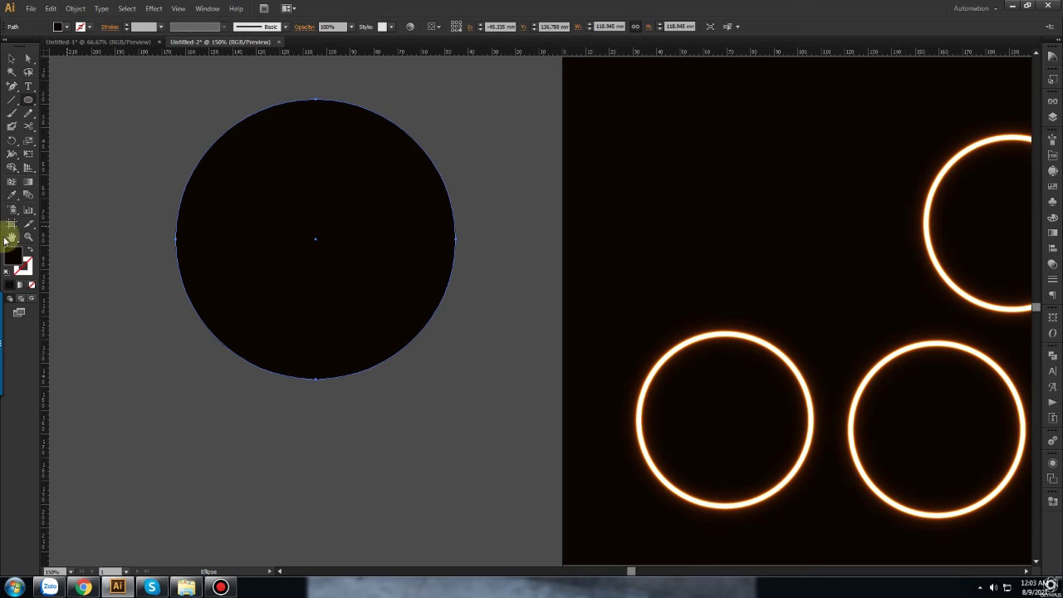
pyautogui.click(31, 249)
pyautogui.click(12, 58)
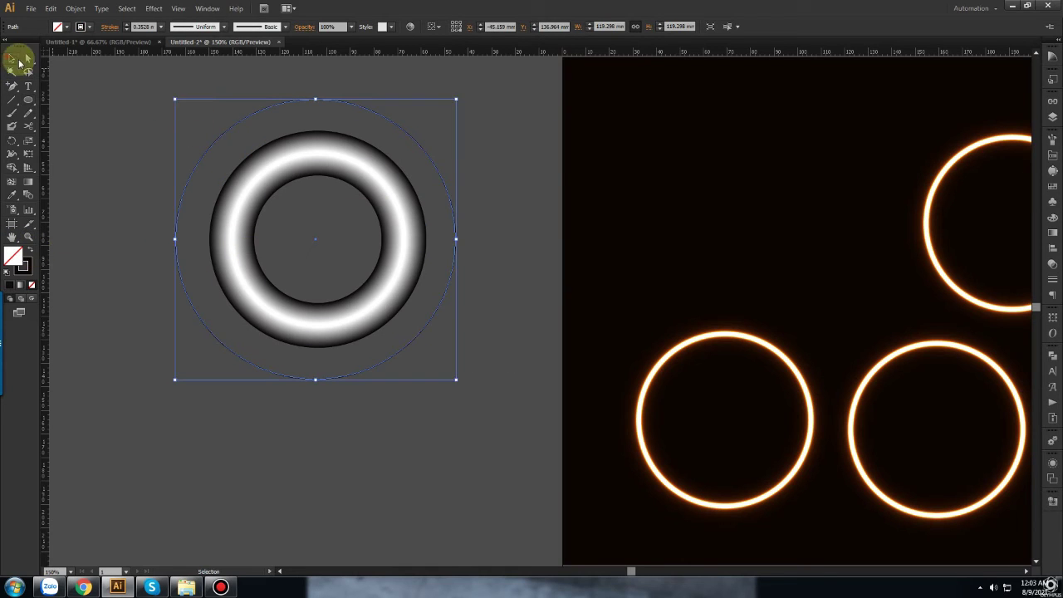
pyautogui.moveTo(455, 99); pyautogui.dragTo(426, 118)
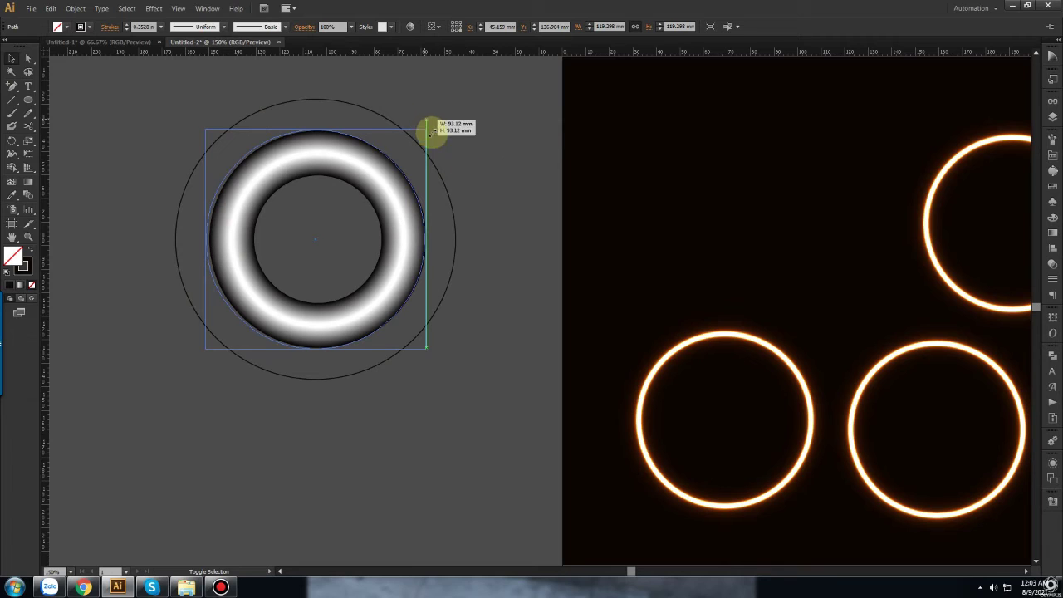
pyautogui.moveTo(423, 122); pyautogui.dragTo(426, 130)
pyautogui.keyDown('shift'); pyautogui.click(368, 261); pyautogui.keyUp('shift')
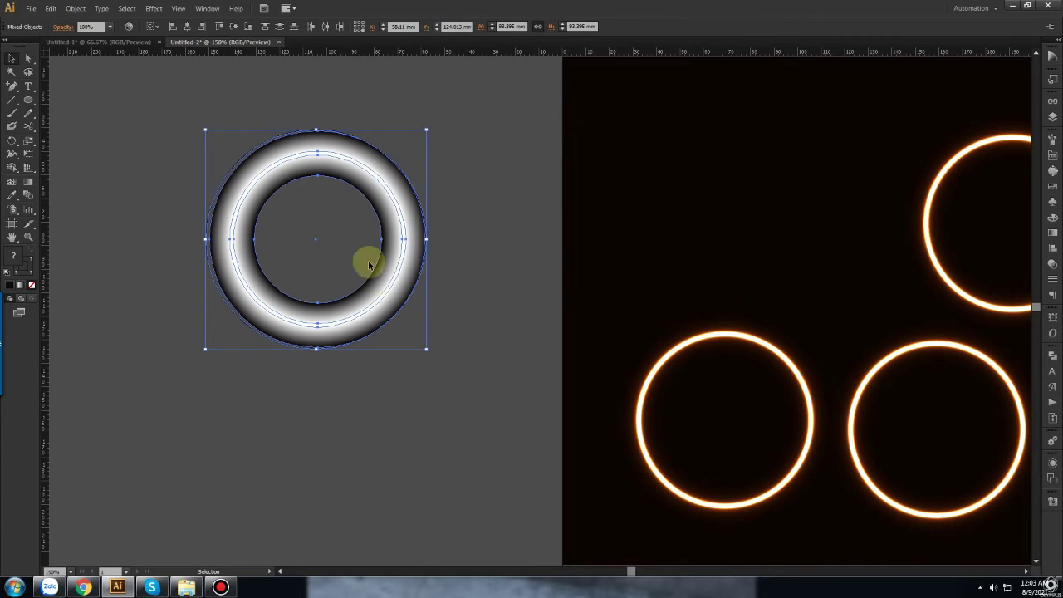
pyautogui.click(187, 27)
pyautogui.click(461, 232)
# Shrink an inner circle to about 52 mm and make both circles a compound path
pyautogui.click(429, 261)
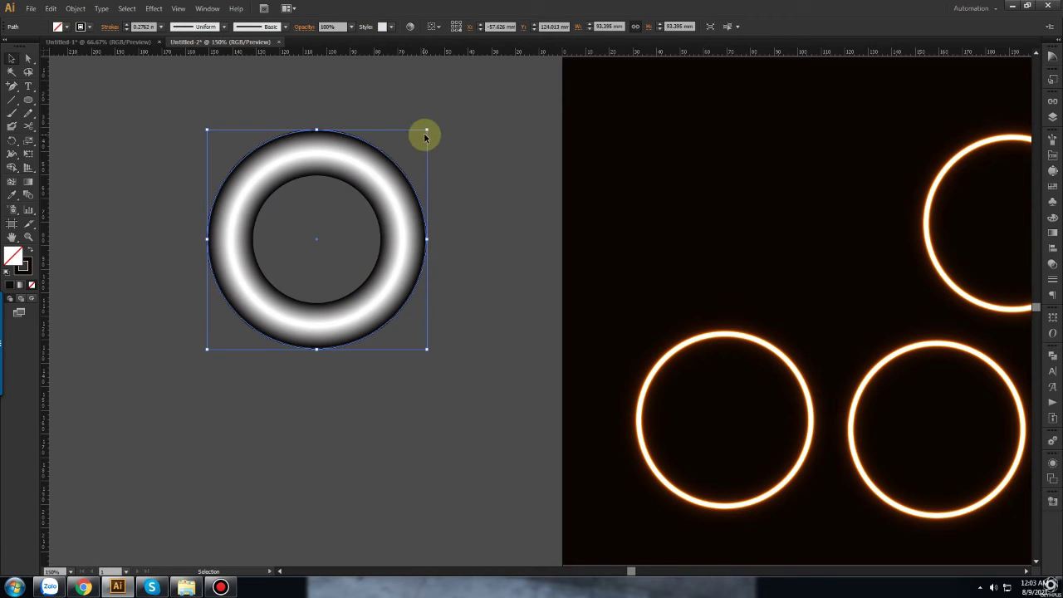
pyautogui.moveTo(426, 131); pyautogui.dragTo(380, 151)
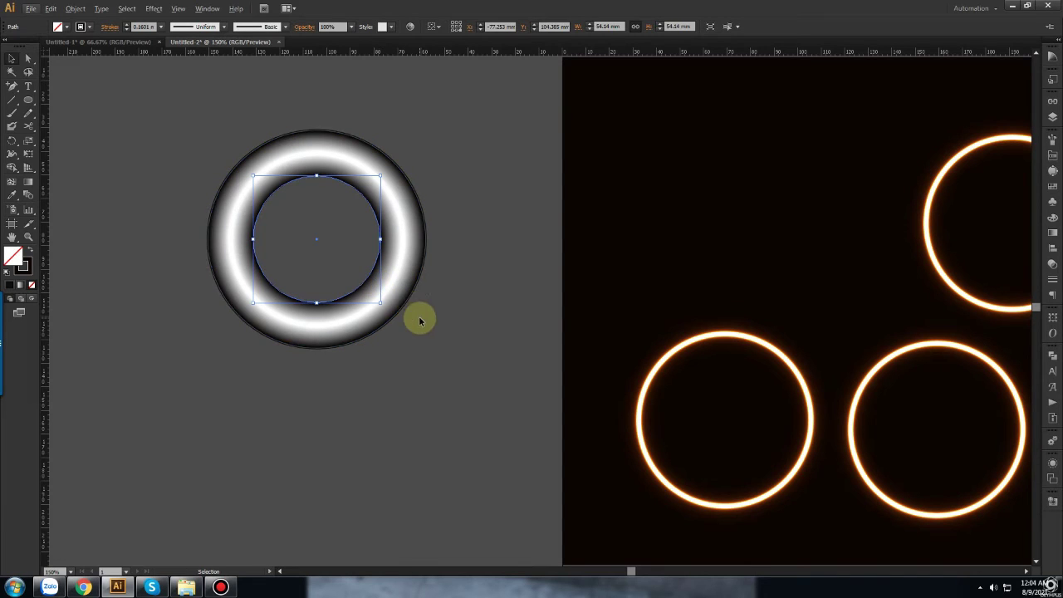
pyautogui.keyDown('shift'); pyautogui.click(407, 307); pyautogui.keyUp('shift')
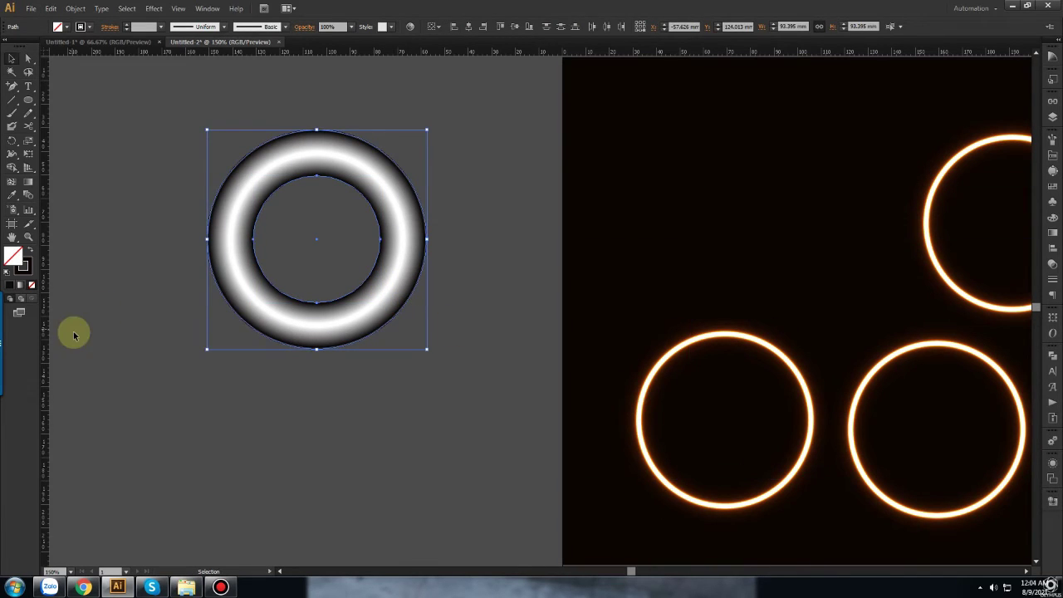
pyautogui.rightClick(402, 311)
pyautogui.click(455, 419)
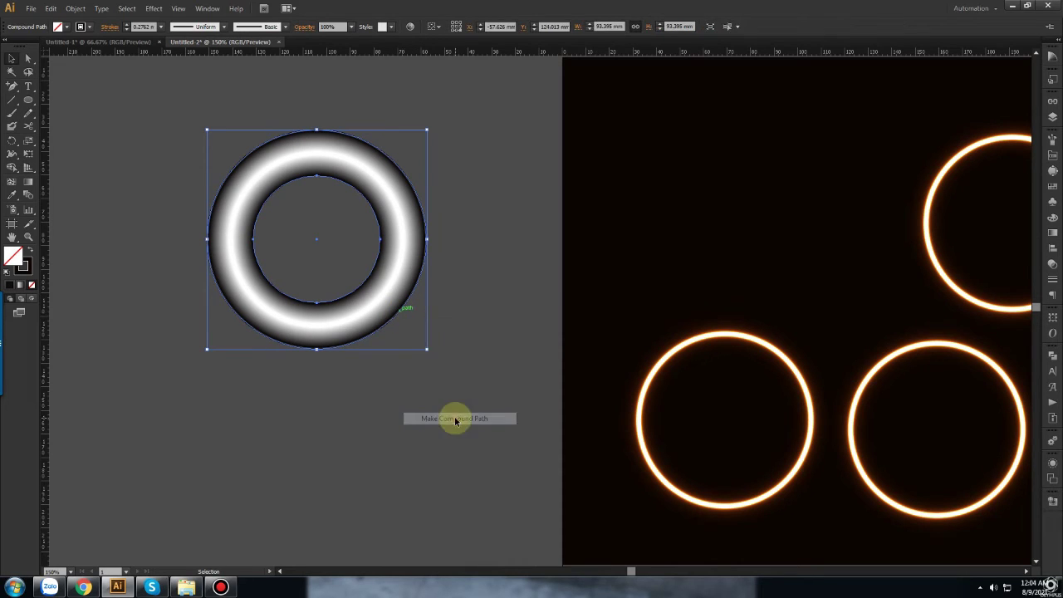
pyautogui.click(28, 251)
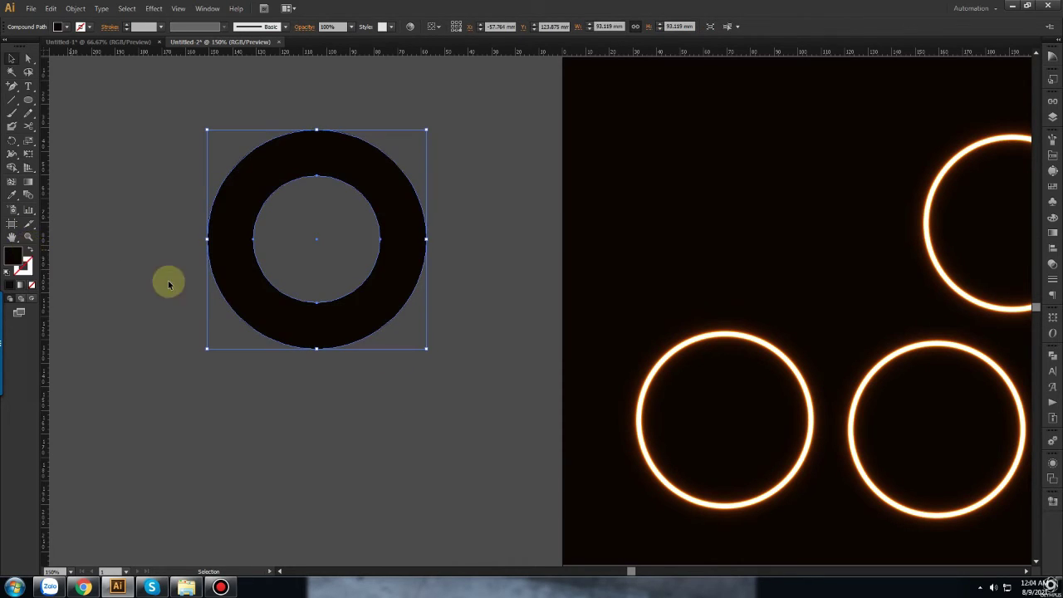
pyautogui.click(385, 370)
# Fill the ring with a radial gradient and move the white stop to about 77%
pyautogui.click(372, 314)
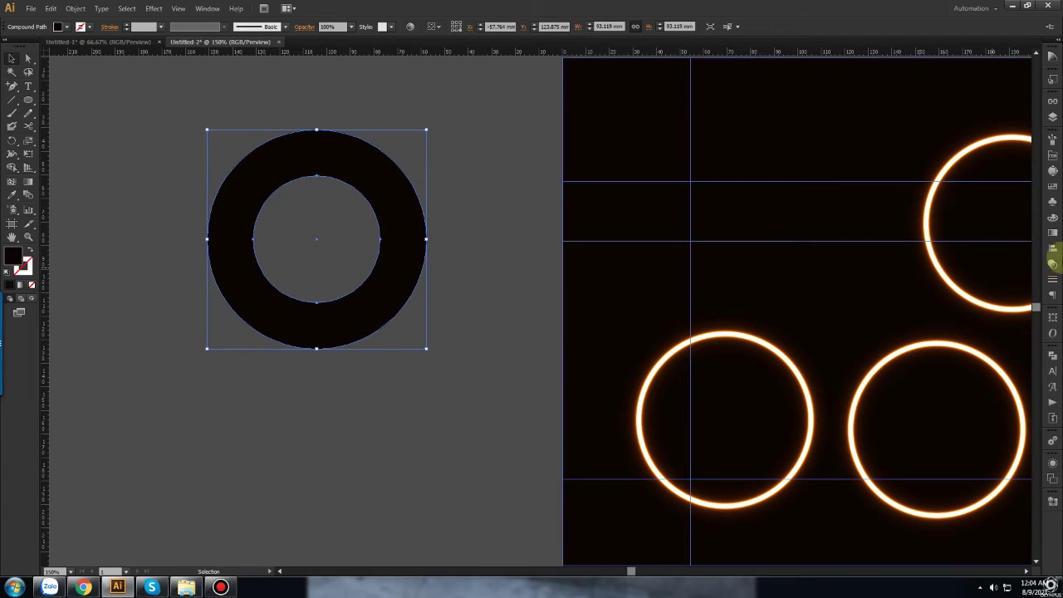
pyautogui.click(1053, 235)
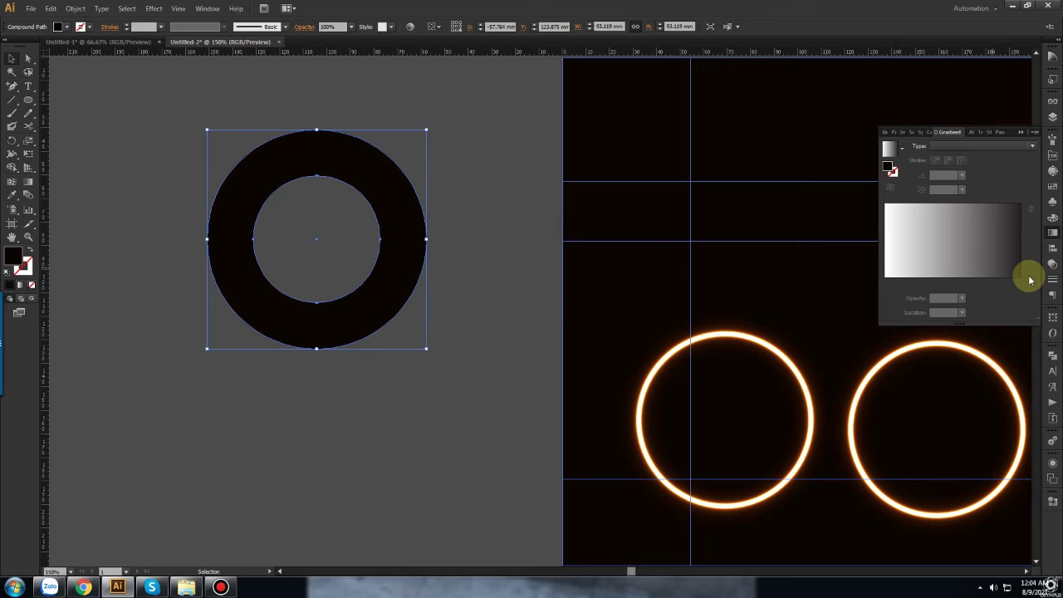
pyautogui.click(1021, 286)
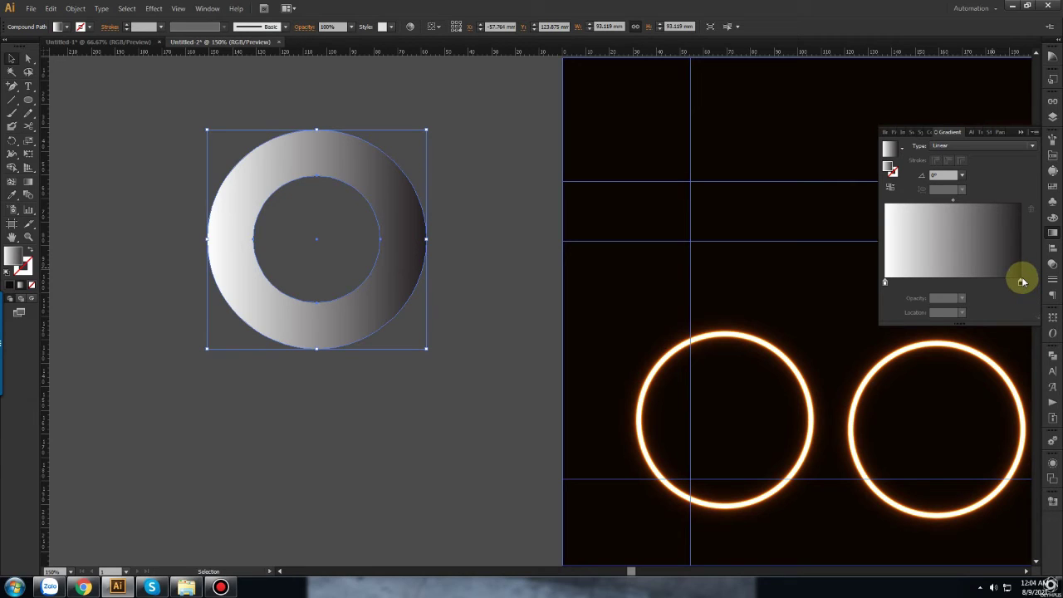
pyautogui.click(947, 146)
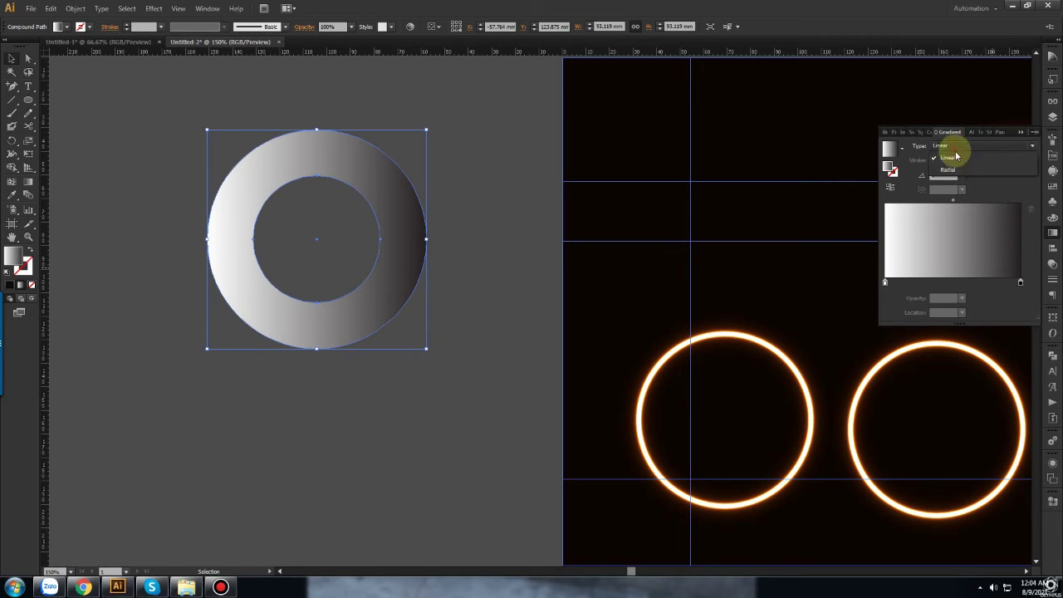
pyautogui.moveTo(884, 284); pyautogui.dragTo(990, 284)
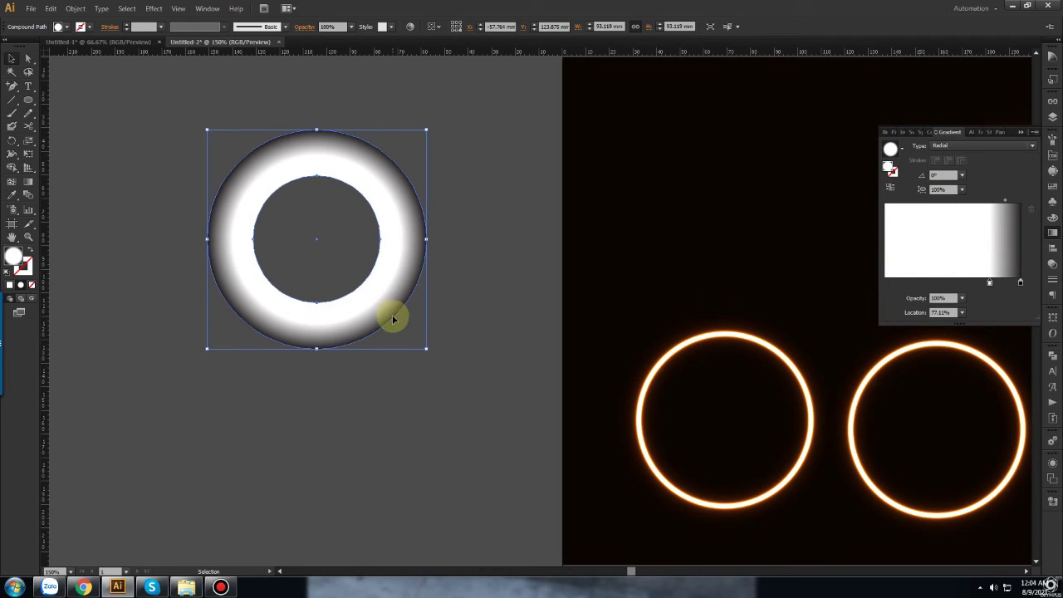
# Add an inner black gradient stop near the middle, widening the dark inner band
pyautogui.doubleClick(1020, 283)
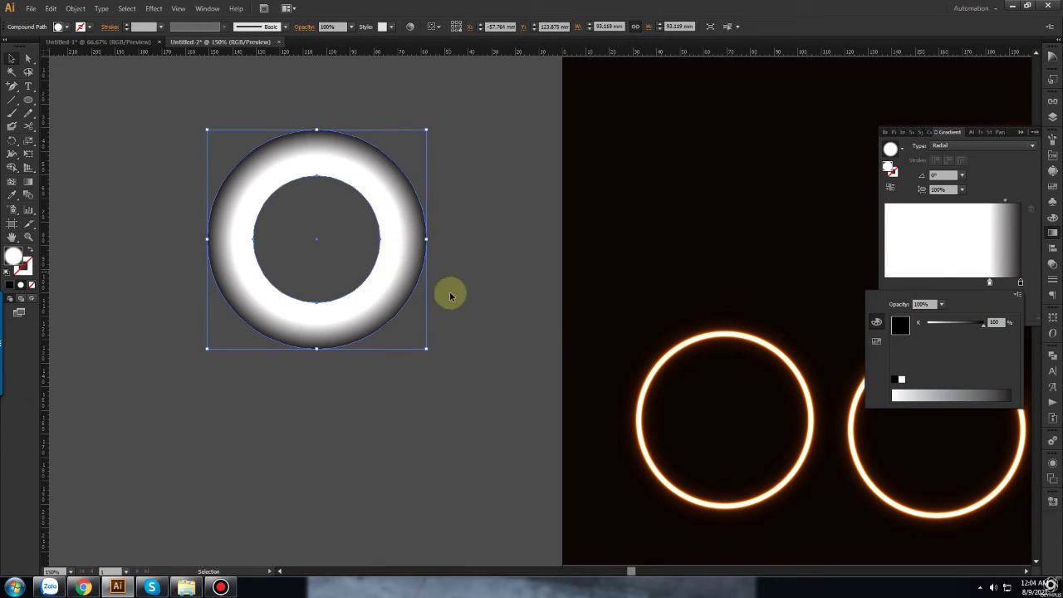
pyautogui.click(1019, 284)
pyautogui.moveTo(1019, 284)
pyautogui.mouseDown()
pyautogui.moveTo(882, 280)
pyautogui.moveTo(954, 285)
pyautogui.mouseUp()
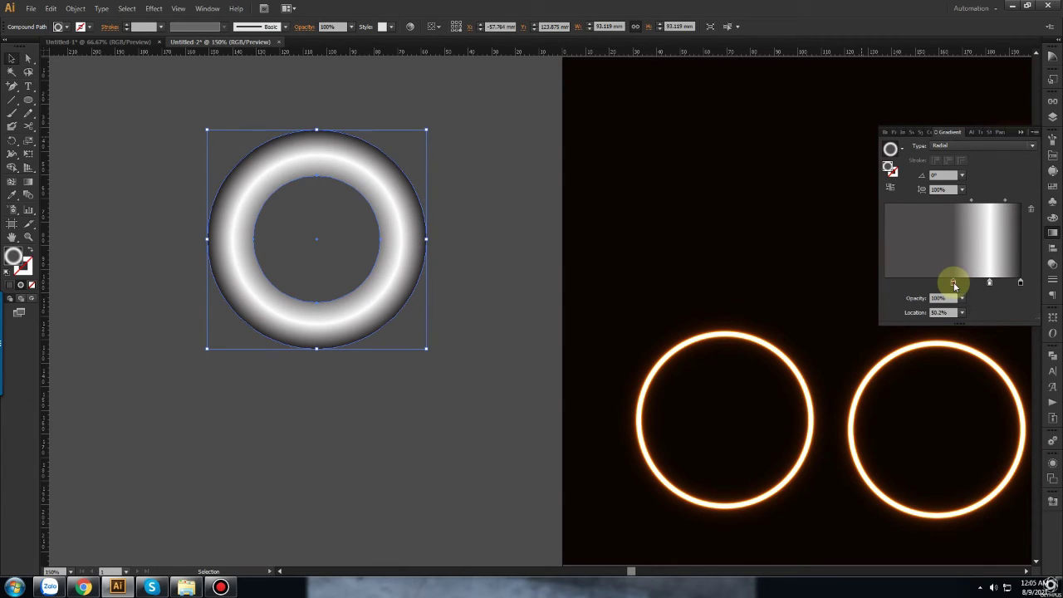
pyautogui.doubleClick(953, 284)
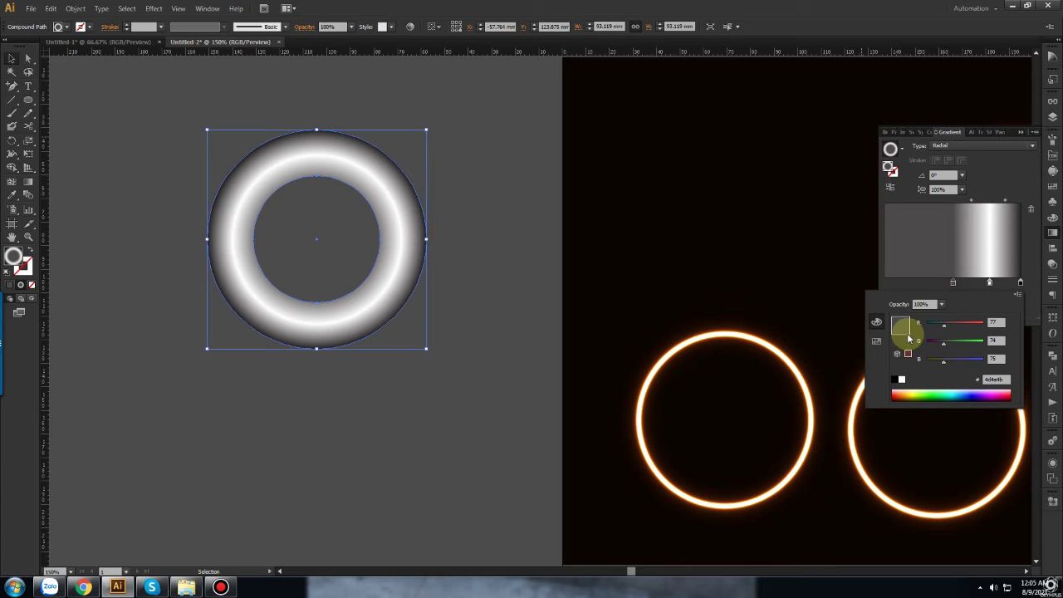
pyautogui.click(904, 334)
pyautogui.click(953, 284)
pyautogui.moveTo(956, 284); pyautogui.dragTo(964, 283)
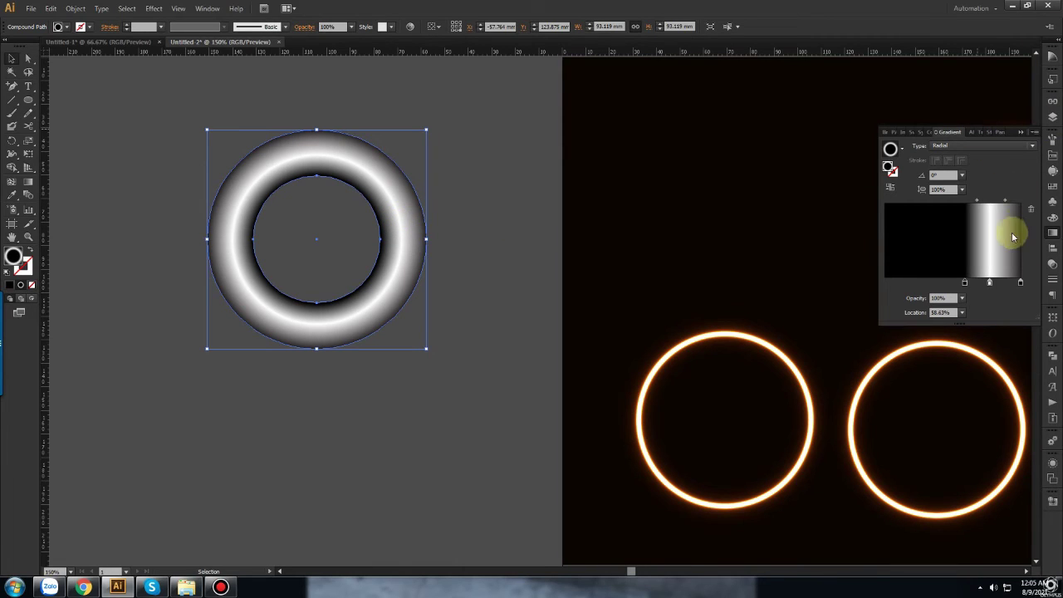
# Set the outer gradient stop to pure RGB black
pyautogui.doubleClick(1016, 283)
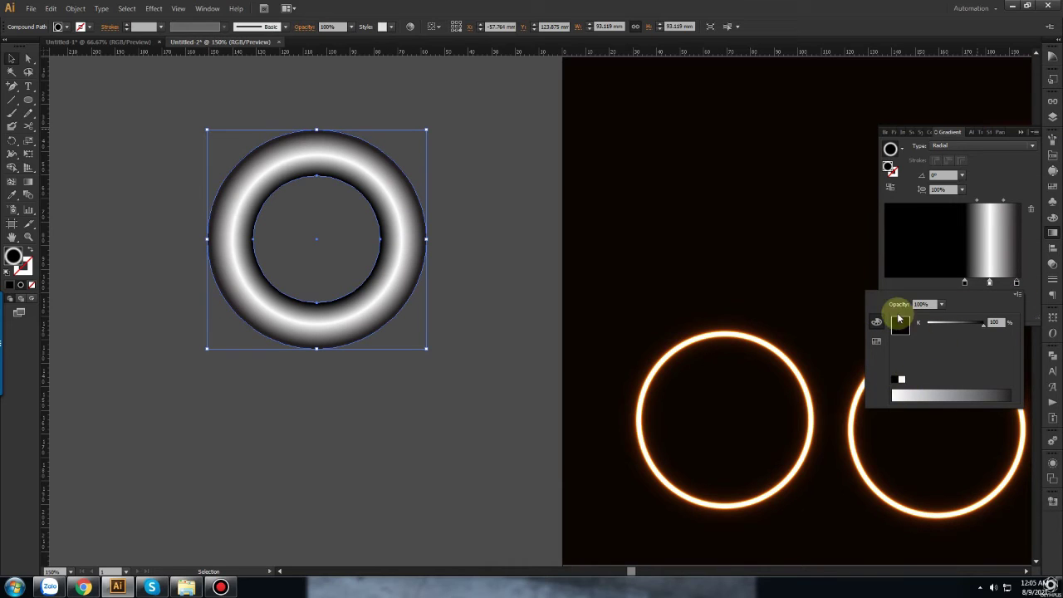
pyautogui.click(876, 341)
pyautogui.click(876, 321)
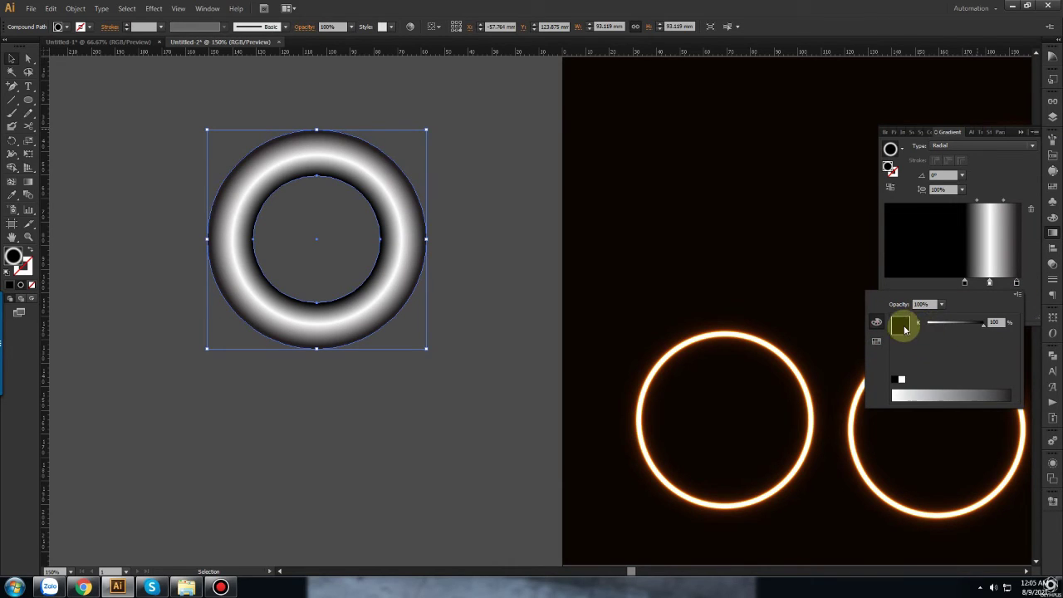
pyautogui.click(1018, 294)
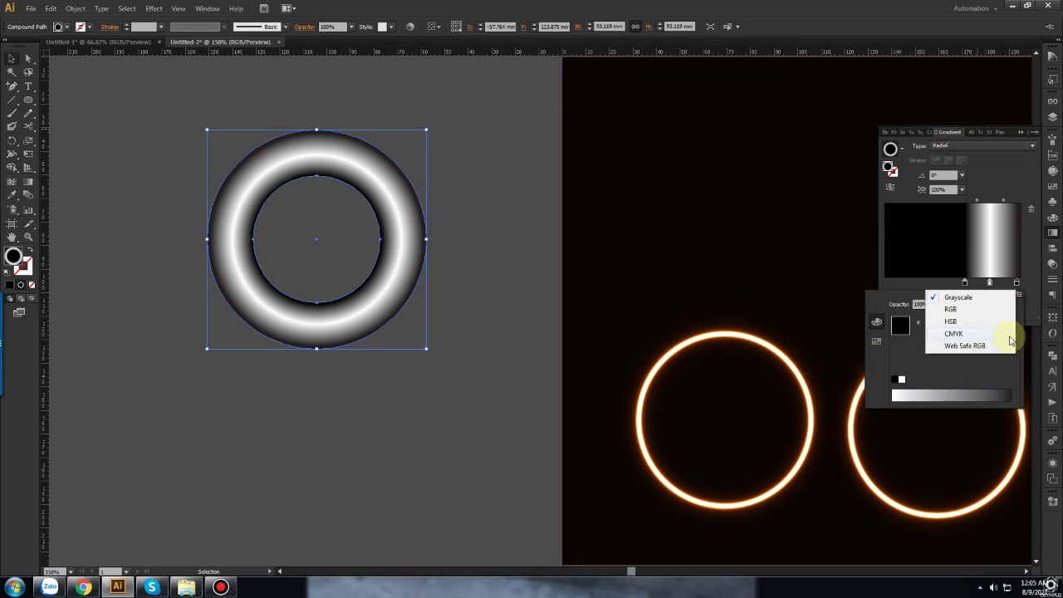
pyautogui.click(951, 308)
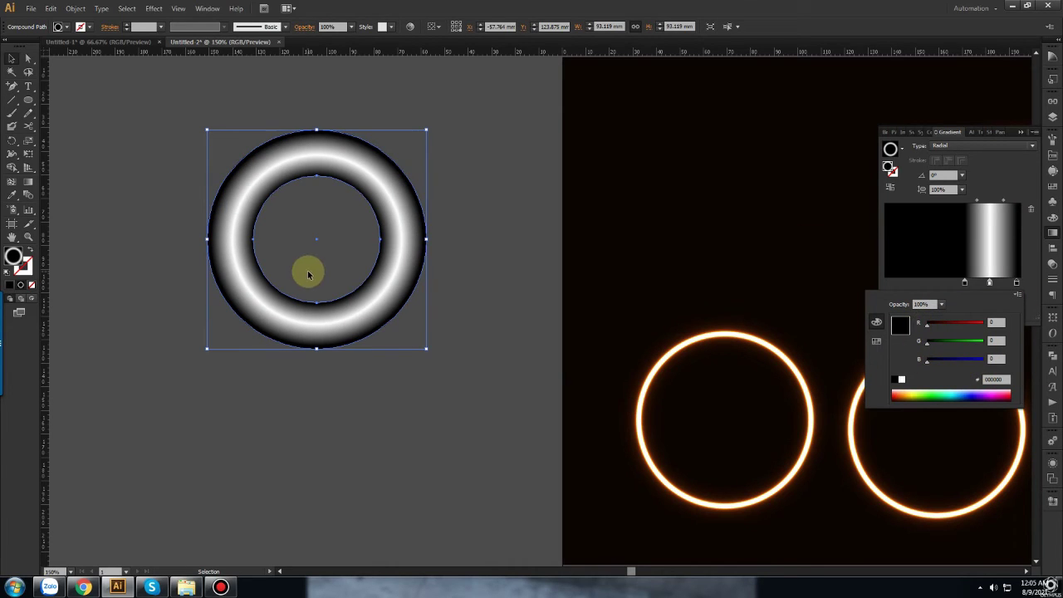
pyautogui.click(448, 291)
pyautogui.click(419, 287)
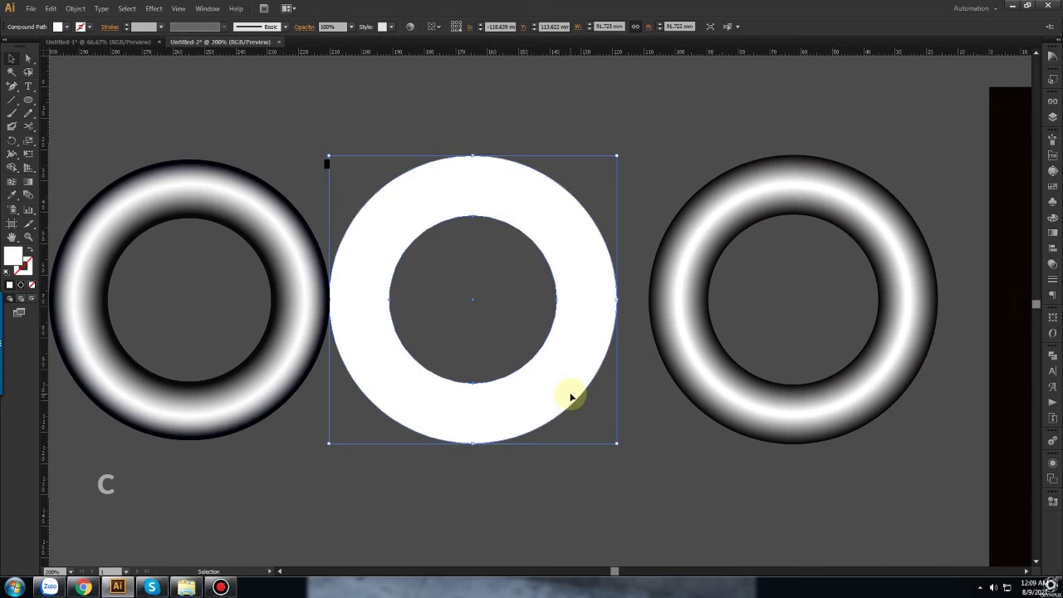
# Fill the middle ring dark navy, centre the gradient ring on it and blend them
pyautogui.click(1053, 189)
pyautogui.click(980, 304)
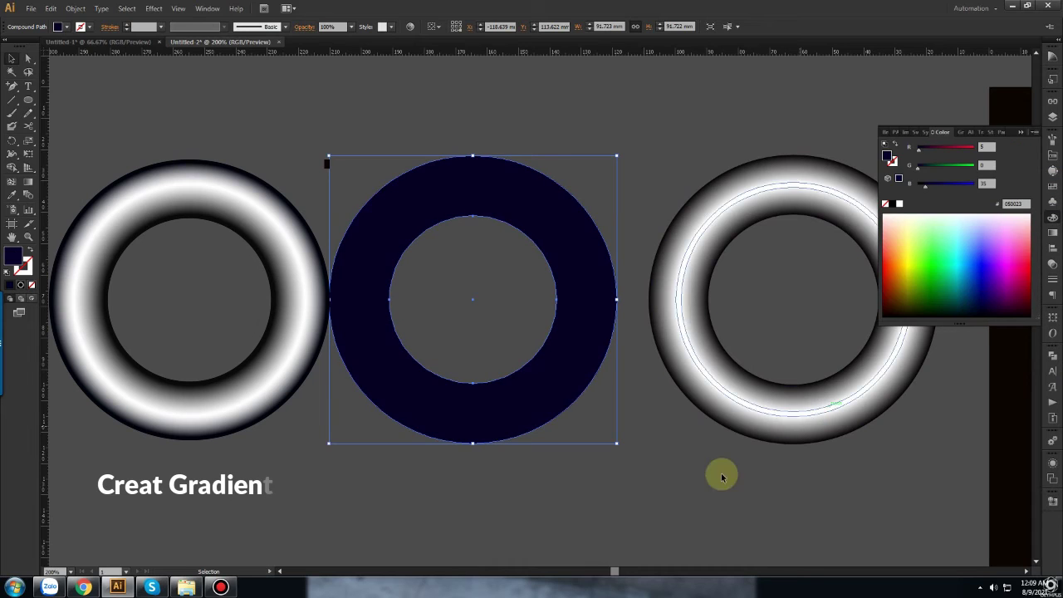
pyautogui.click(742, 422)
pyautogui.moveTo(742, 422); pyautogui.dragTo(437, 421)
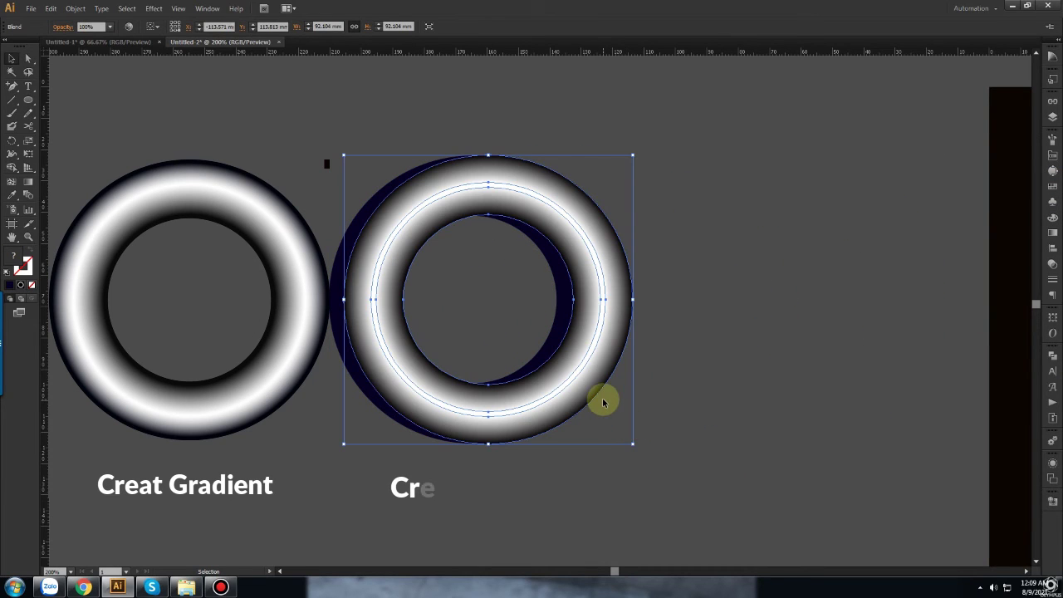
pyautogui.hotkey('ctrl', 'a')
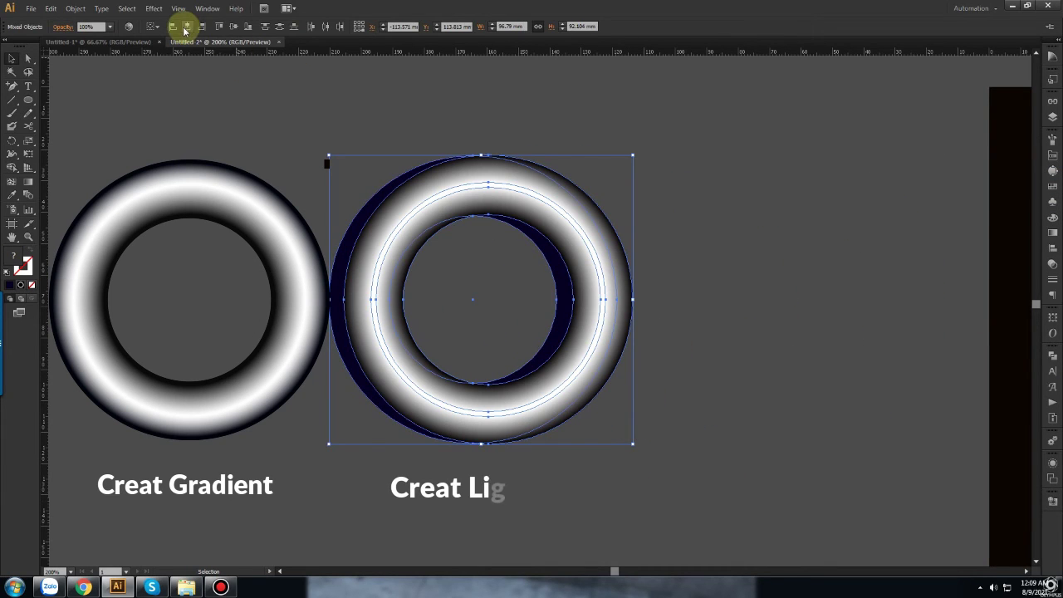
pyautogui.click(237, 28)
pyautogui.hotkey('ctrl', 'alt', 'b')
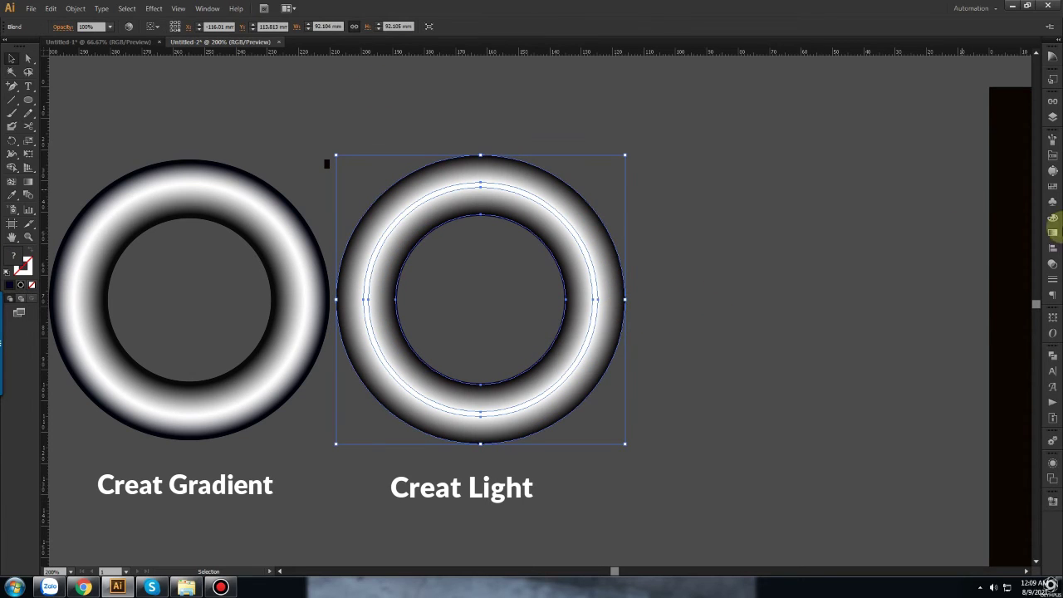
# Set the blended rings' transparency blending mode to Screen
pyautogui.click(693, 284)
pyautogui.click(618, 310)
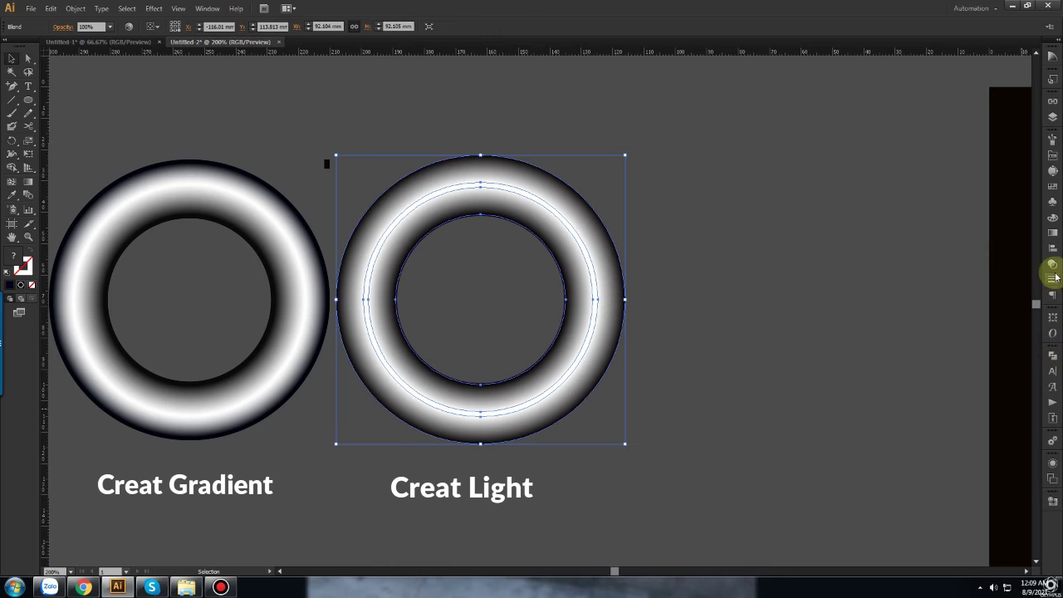
pyautogui.click(1052, 264)
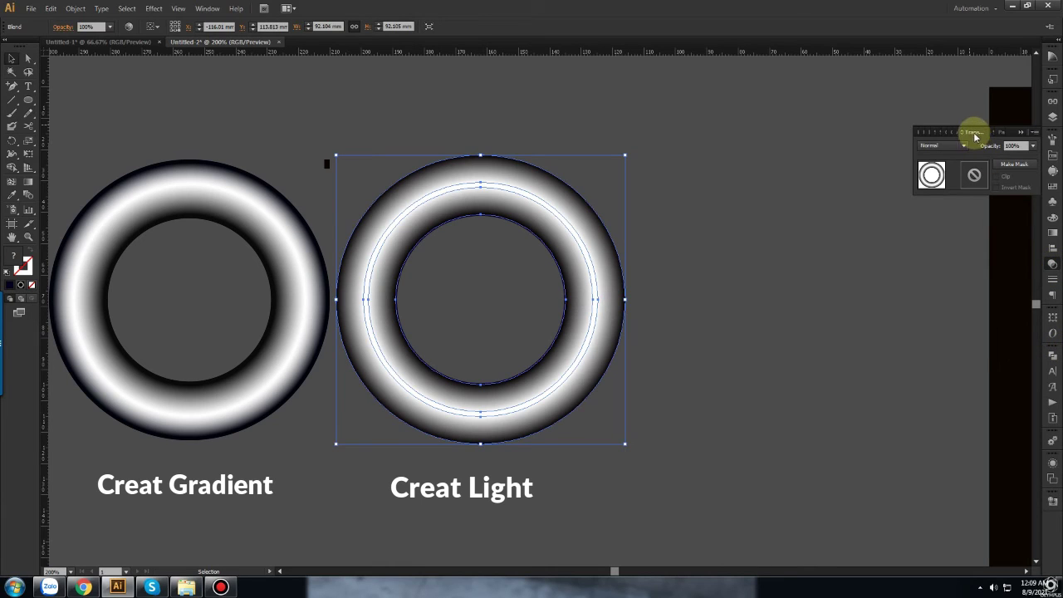
pyautogui.click(943, 146)
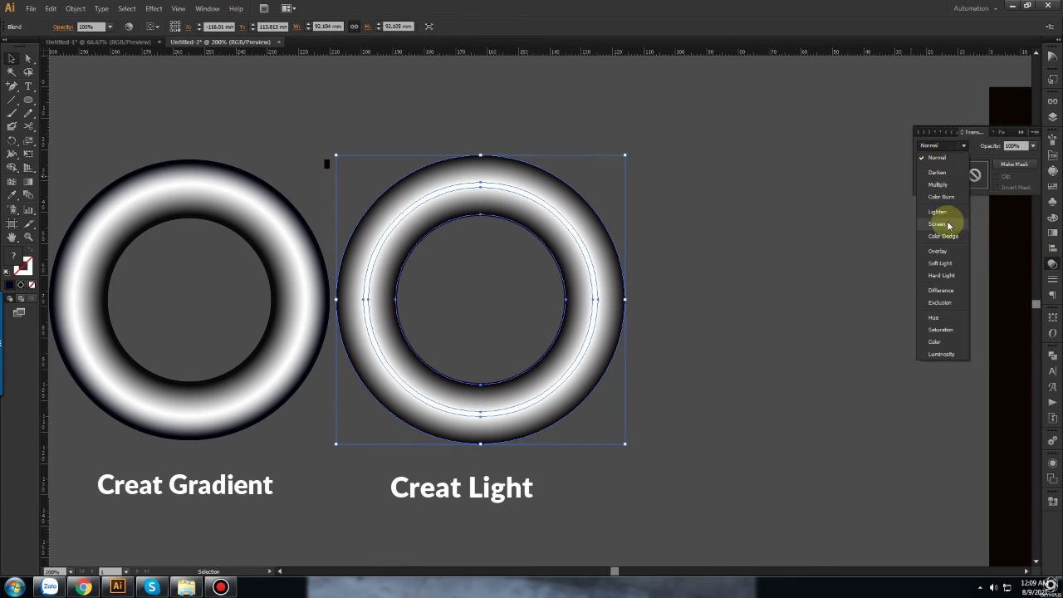
pyautogui.click(946, 226)
pyautogui.click(716, 352)
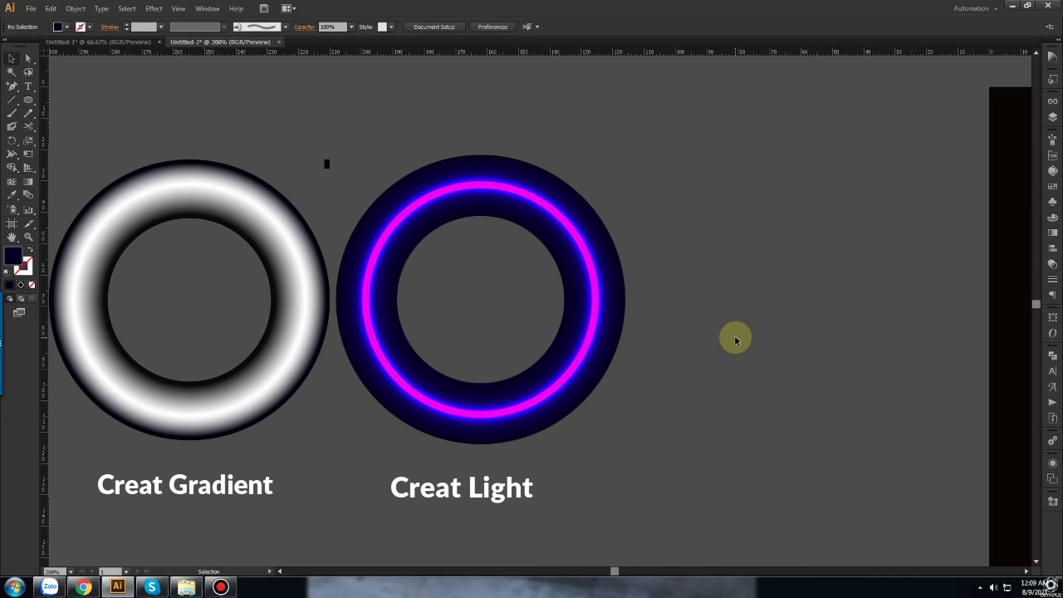
# Darken the inner navy ring's fill to a near-black blue
pyautogui.click(617, 311)
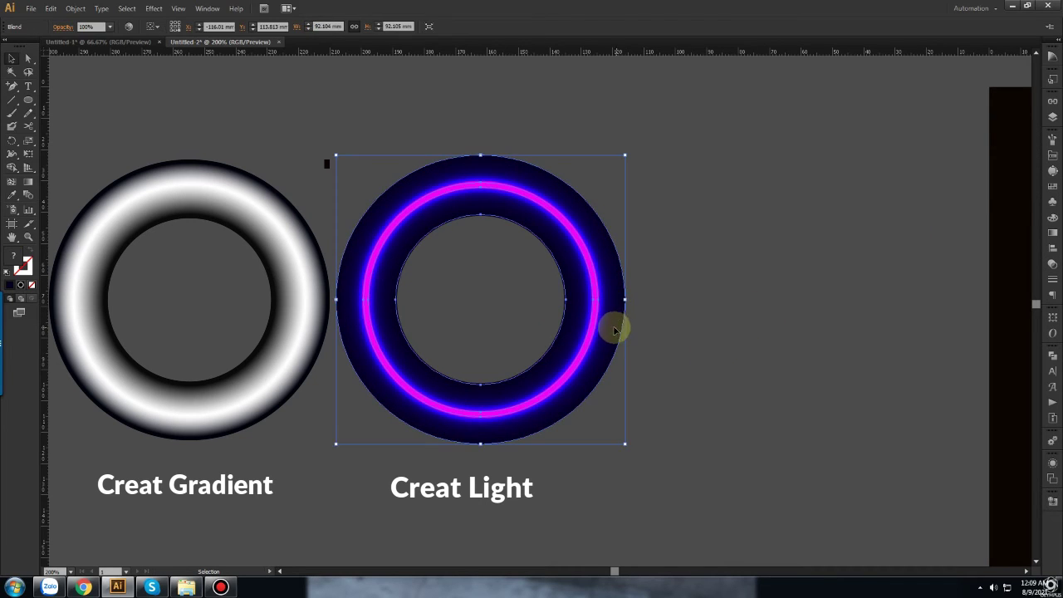
pyautogui.moveTo(693, 357); pyautogui.dragTo(567, 322)
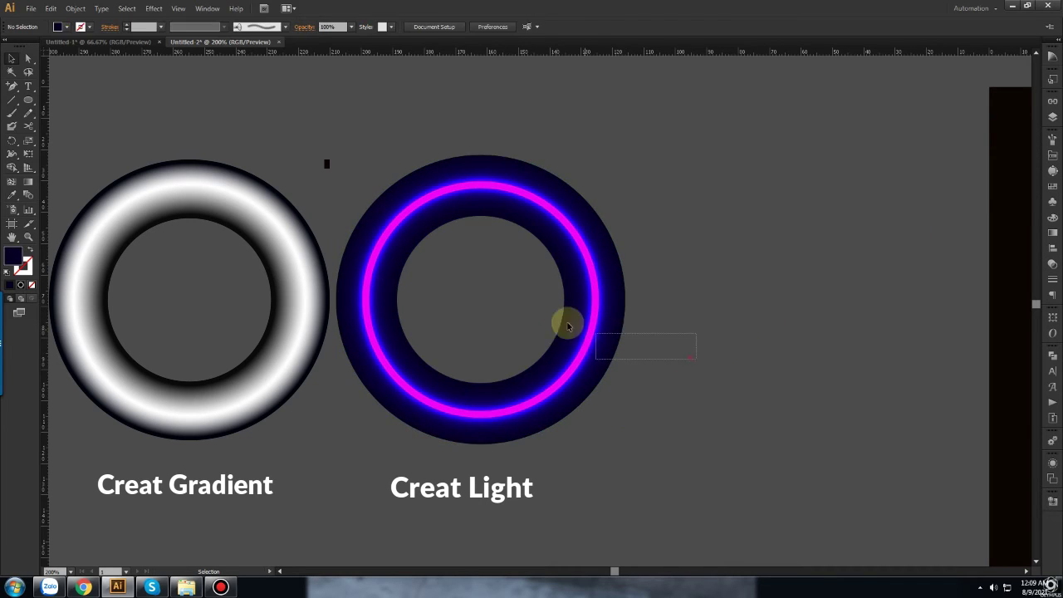
pyautogui.doubleClick(14, 256)
pyautogui.moveTo(736, 308); pyautogui.dragTo(727, 308)
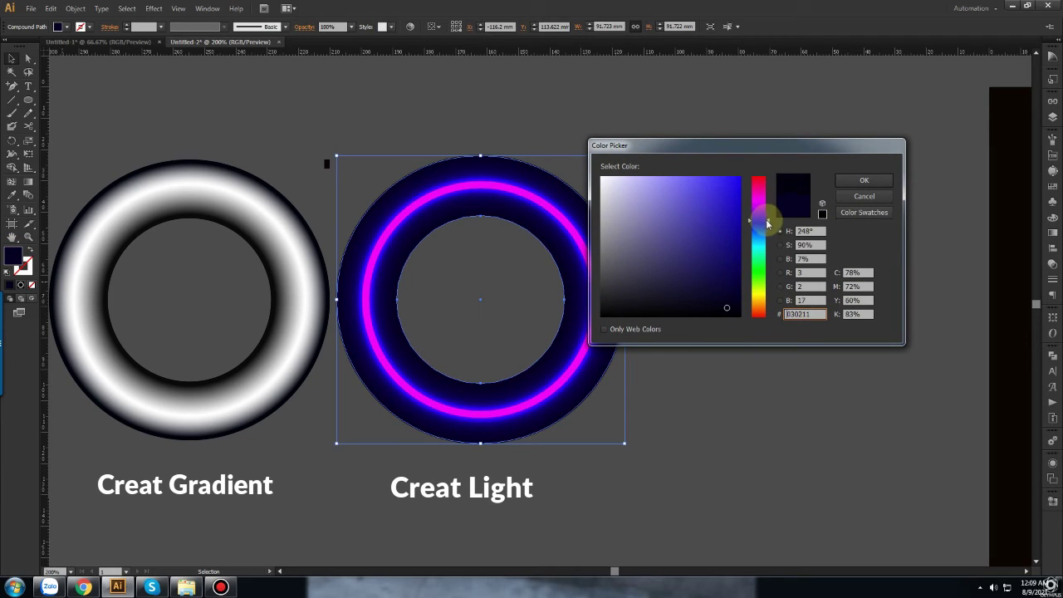
pyautogui.click(733, 308)
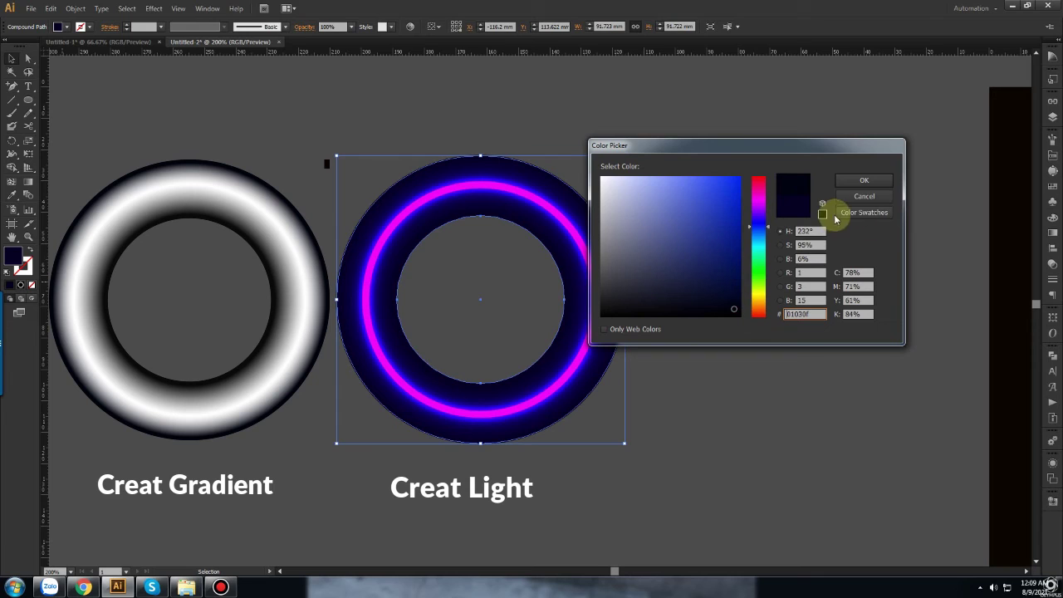
pyautogui.click(878, 180)
# Place the glowing blue ring over the white ring and send it behind
pyautogui.click(788, 280)
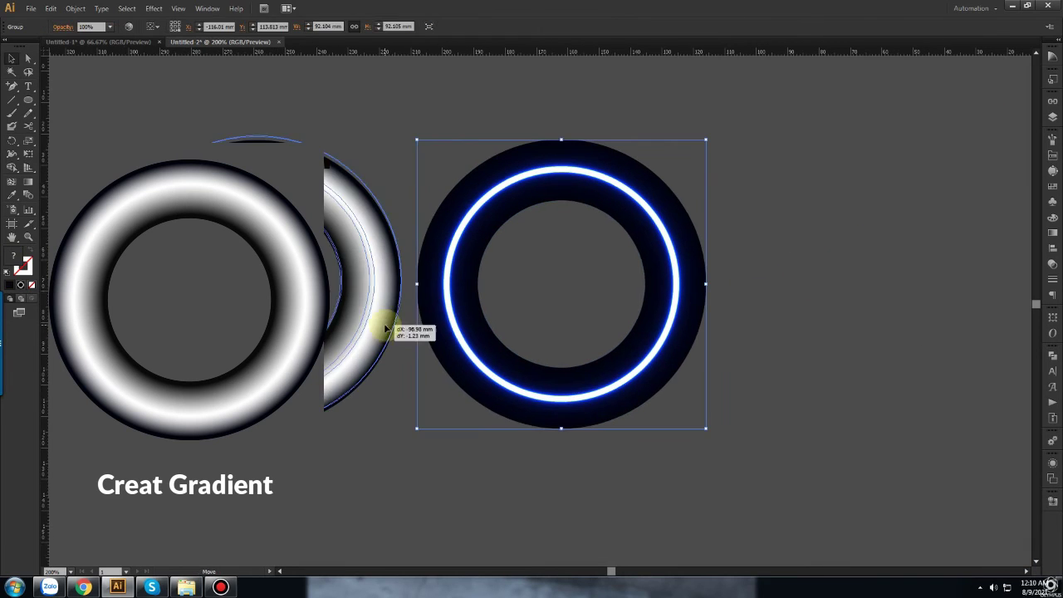
pyautogui.moveTo(375, 331); pyautogui.dragTo(391, 329)
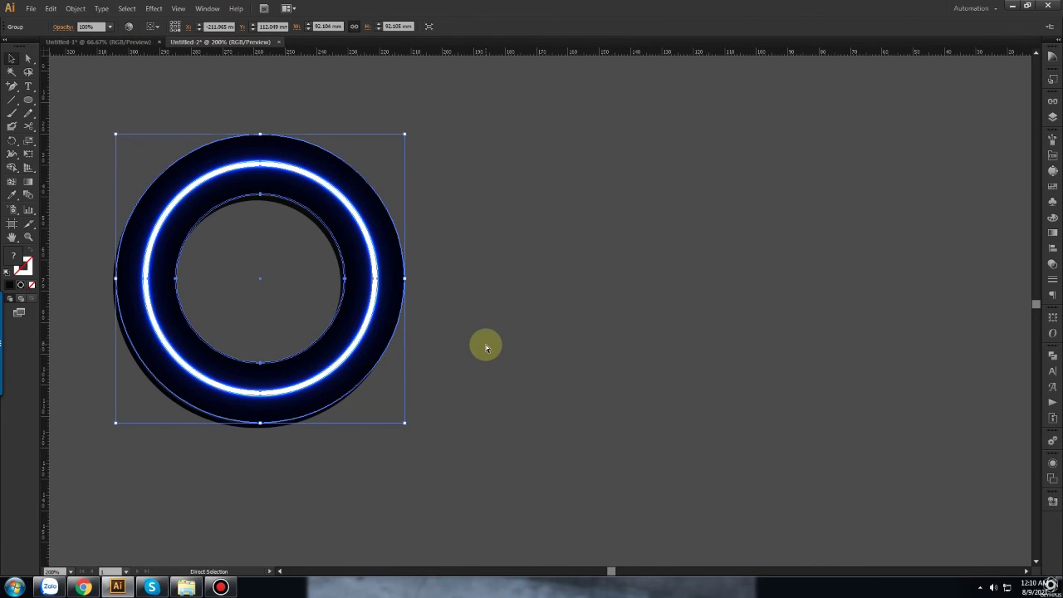
pyautogui.hotkey('ctrl', 'shift', '[')
# Select both rings and align their horizontal and vertical centres
pyautogui.click(621, 381)
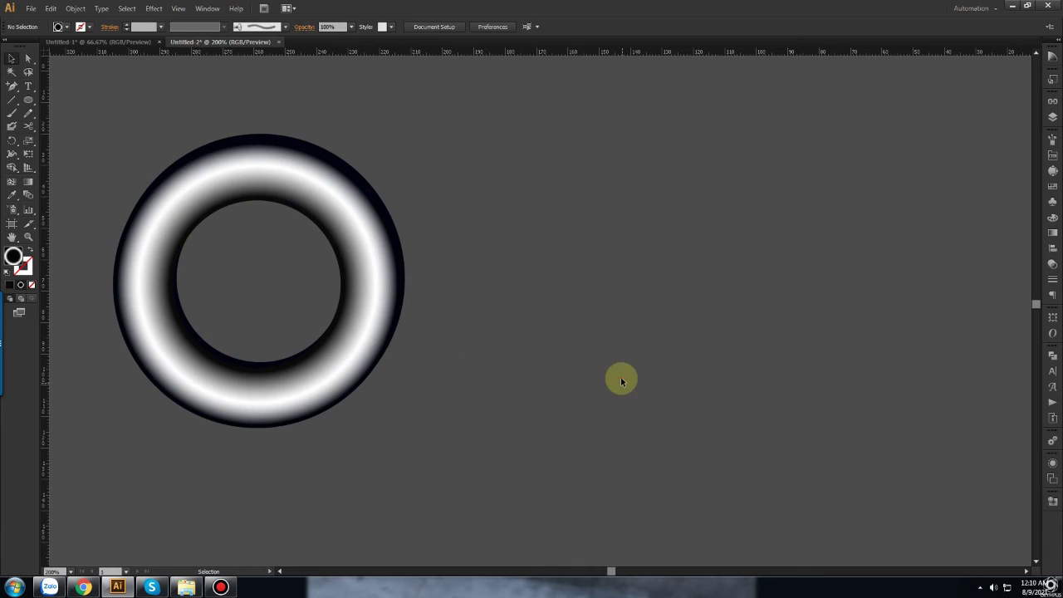
pyautogui.moveTo(621, 381); pyautogui.dragTo(332, 238)
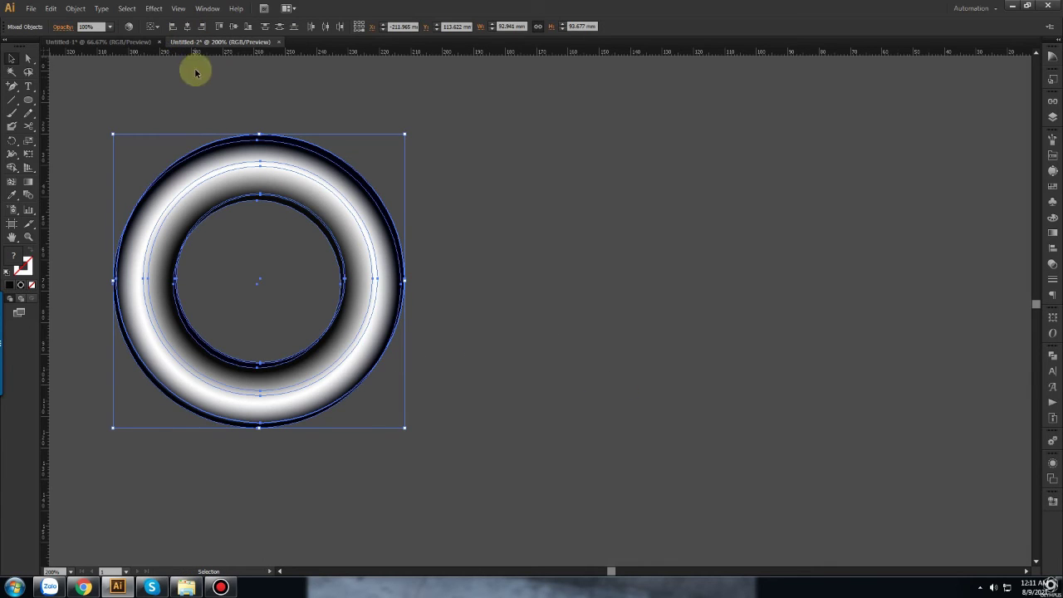
pyautogui.click(261, 26)
pyautogui.click(233, 26)
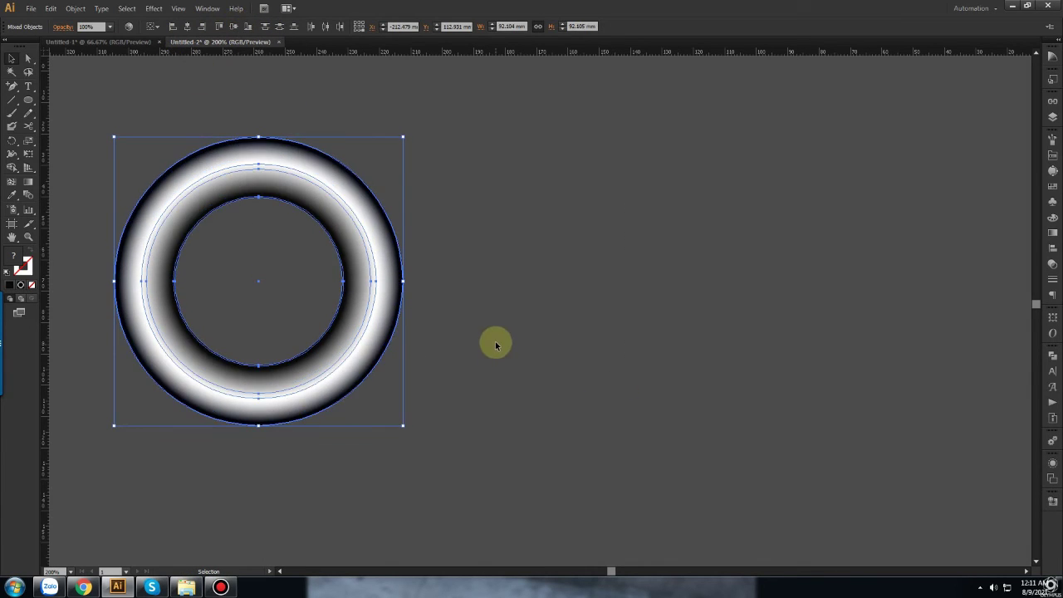
# Make an opacity mask from the Transparency panel menu, masking the blue ring
pyautogui.click(1049, 264)
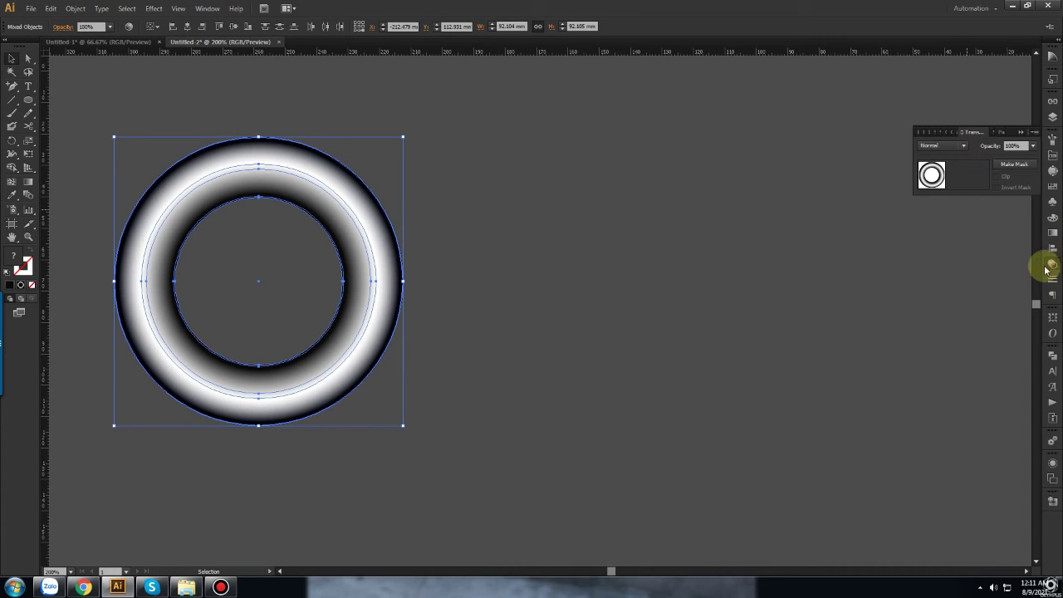
pyautogui.click(1035, 133)
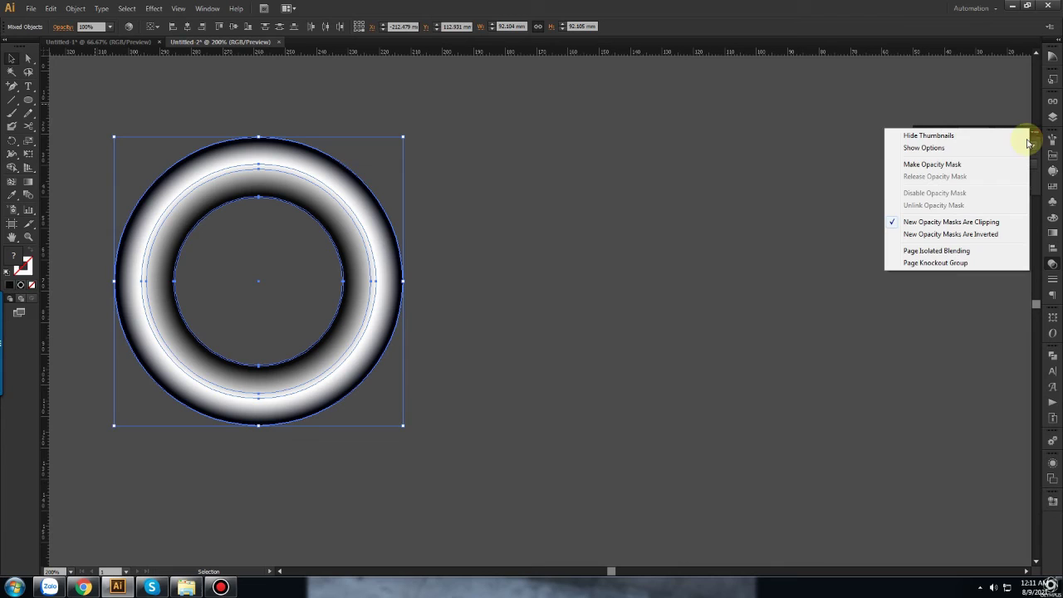
pyautogui.click(933, 165)
pyautogui.click(515, 370)
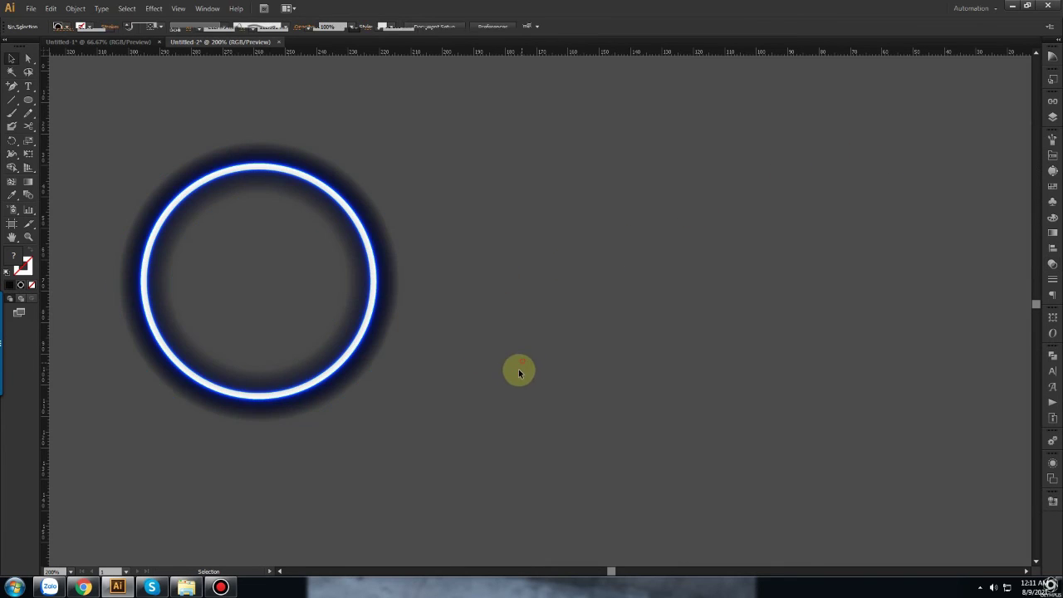
pyautogui.scroll(-2, 291, 286)
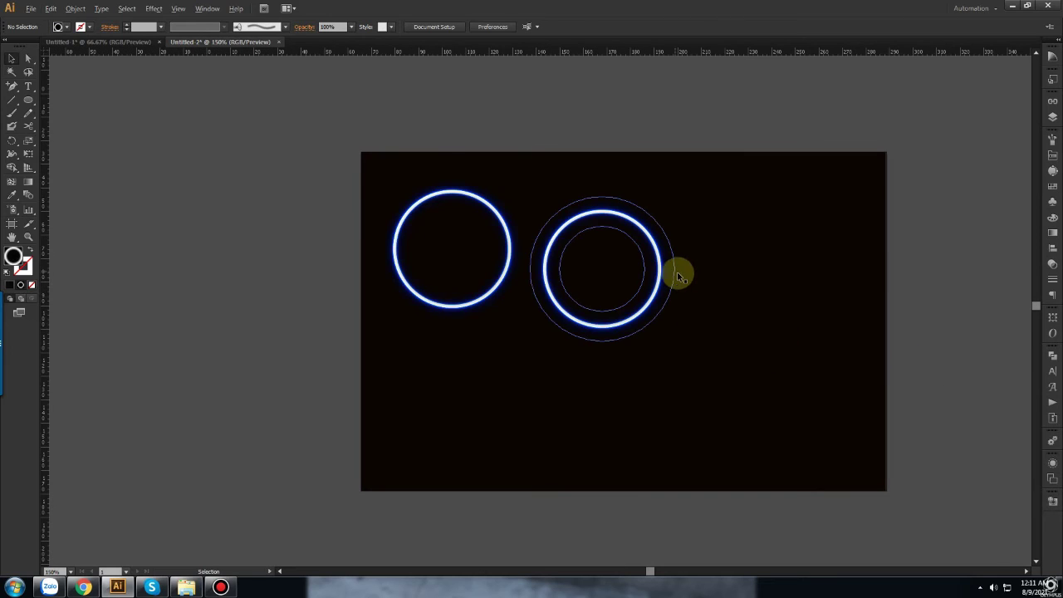
# Tint one background mesh point near-black green (070c01)
pyautogui.scroll(1, 676, 273)
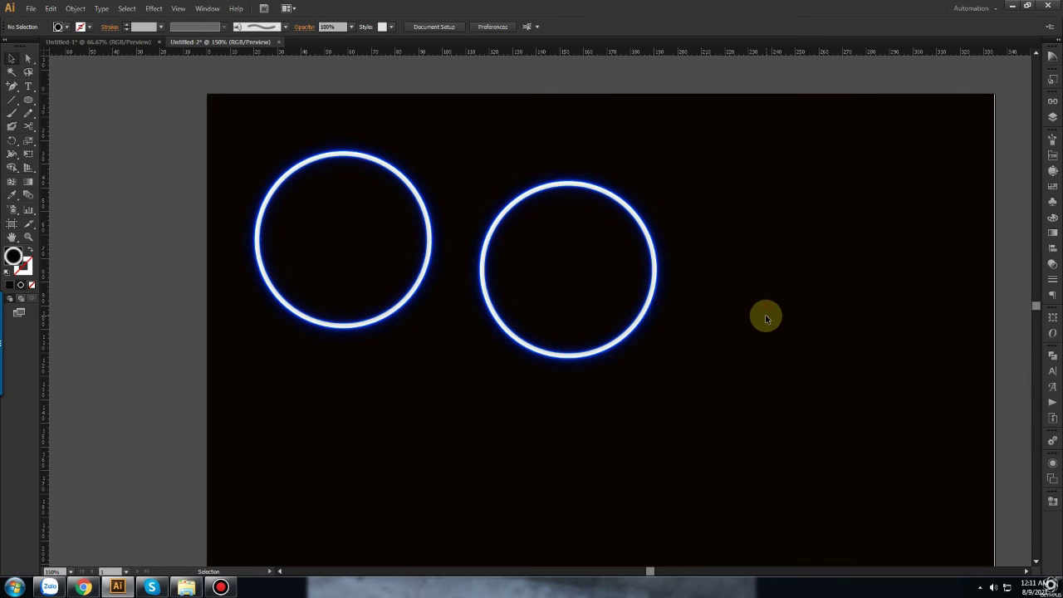
pyautogui.keyDown('alt'); pyautogui.click(188, 237); pyautogui.keyUp('alt')
pyautogui.click(177, 290)
pyautogui.click(336, 277)
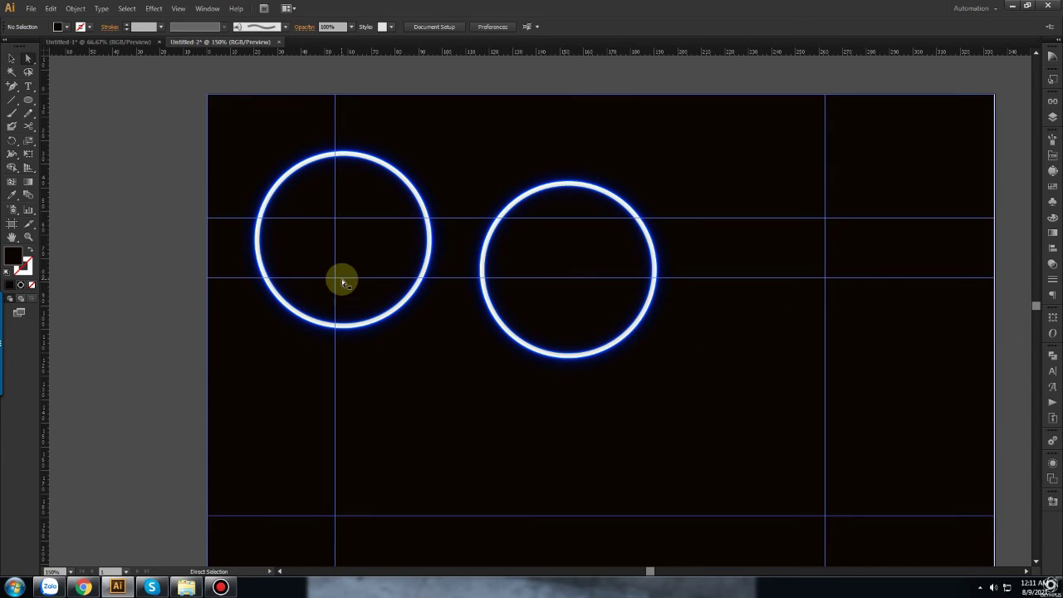
pyautogui.doubleClick(13, 254)
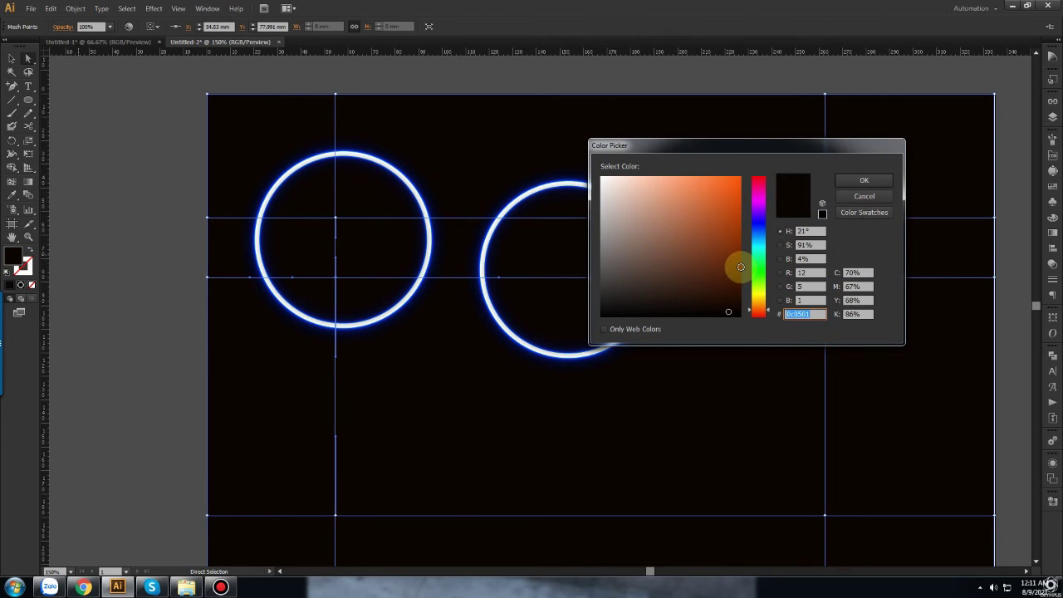
pyautogui.click(738, 268)
pyautogui.click(761, 284)
pyautogui.click(735, 310)
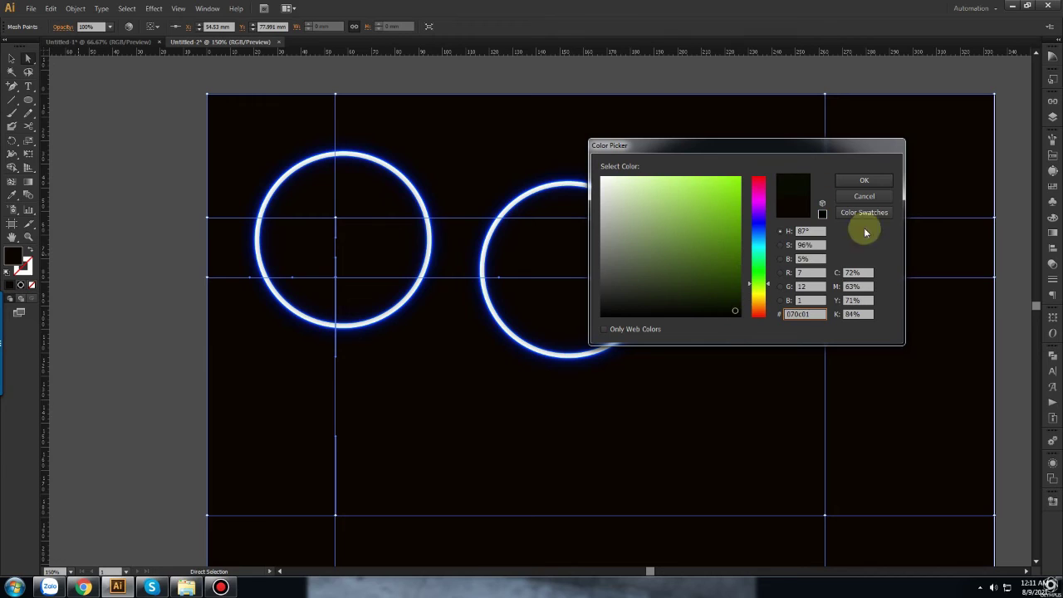
pyautogui.click(882, 186)
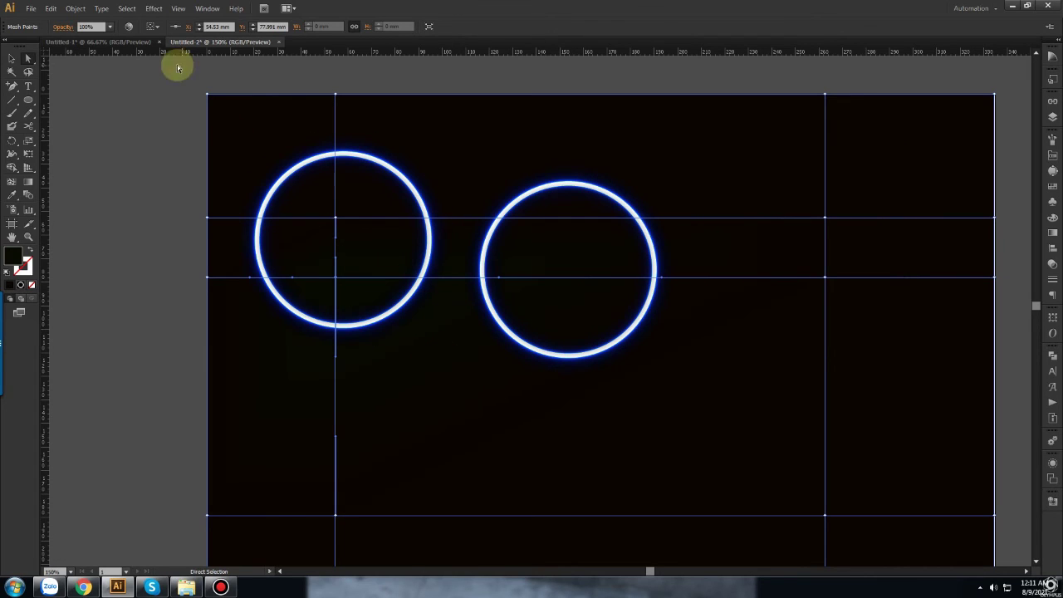
# Return to the Selection tool, deselect, then select the left glowing ring
pyautogui.click(12, 58)
pyautogui.click(99, 98)
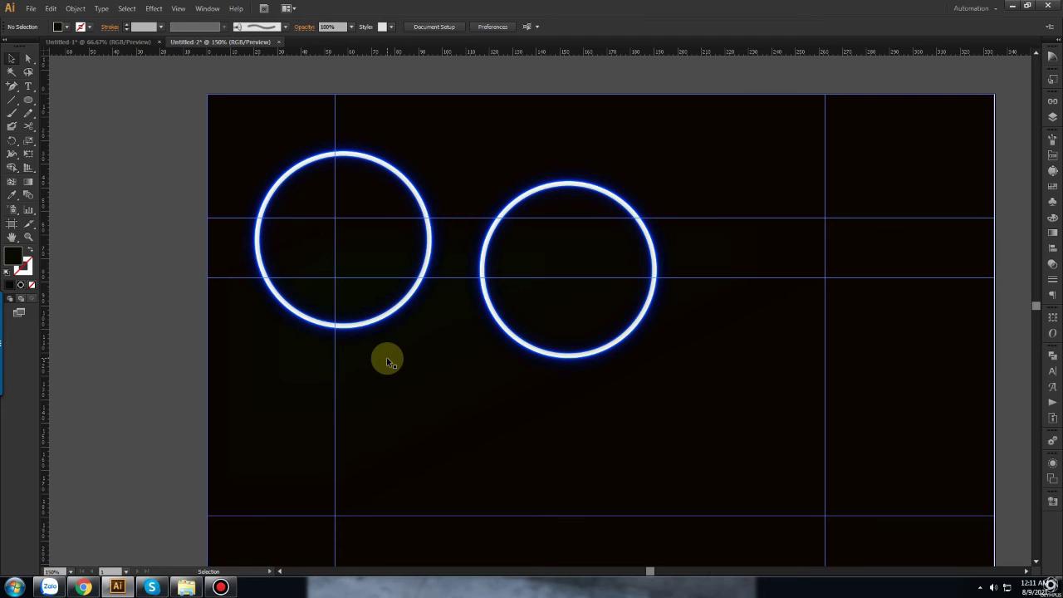
pyautogui.click(240, 238)
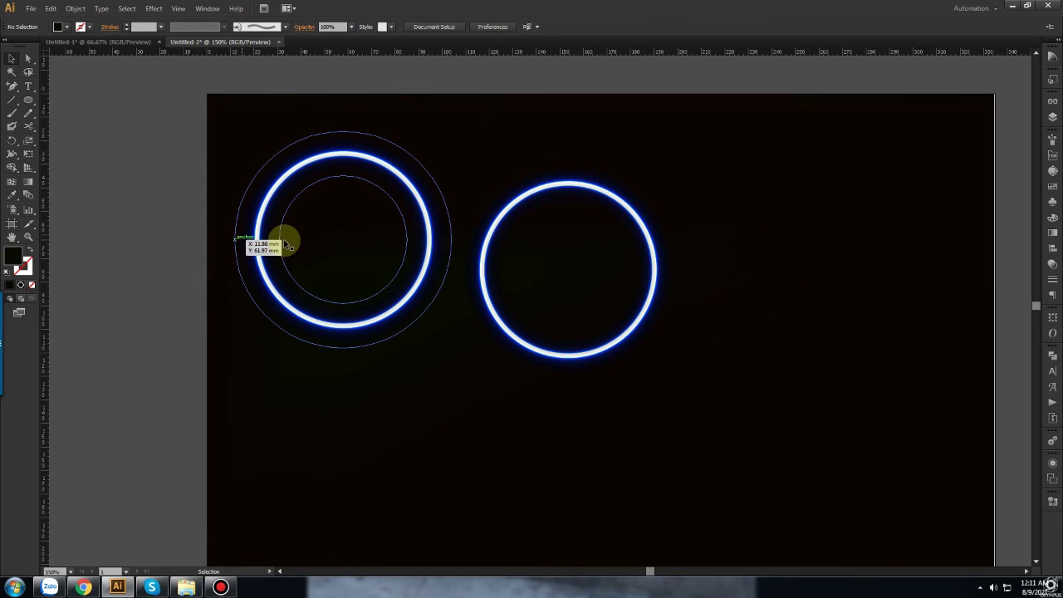
pyautogui.scroll(-1, 580, 396)
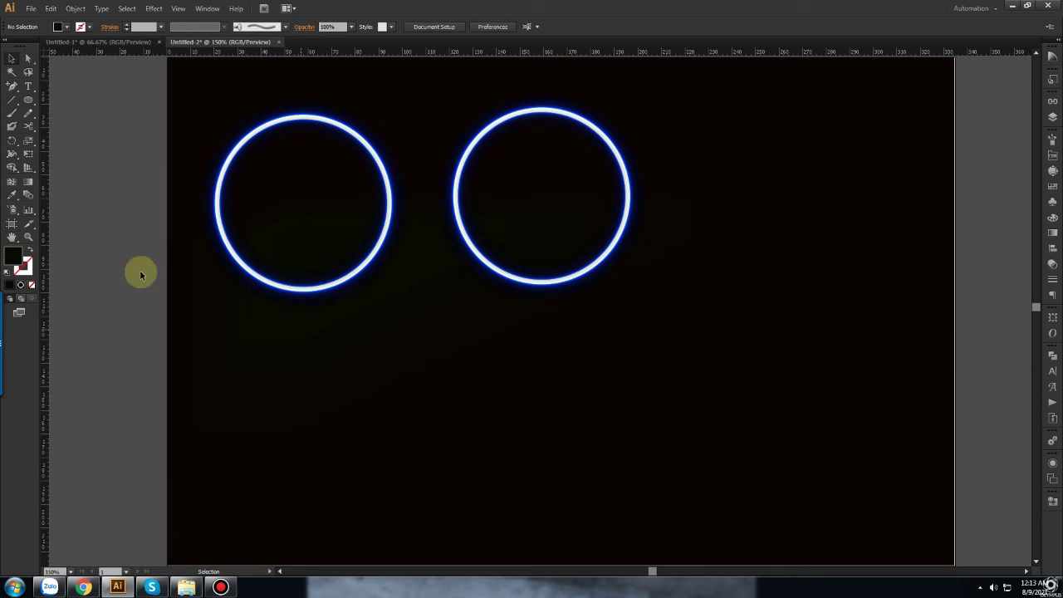
# Draw a circle below the rings with a white 1 mm stroke, minus its upper-left quarter
pyautogui.click(23, 102)
pyautogui.moveTo(382, 358); pyautogui.dragTo(548, 481)
pyautogui.click(34, 248)
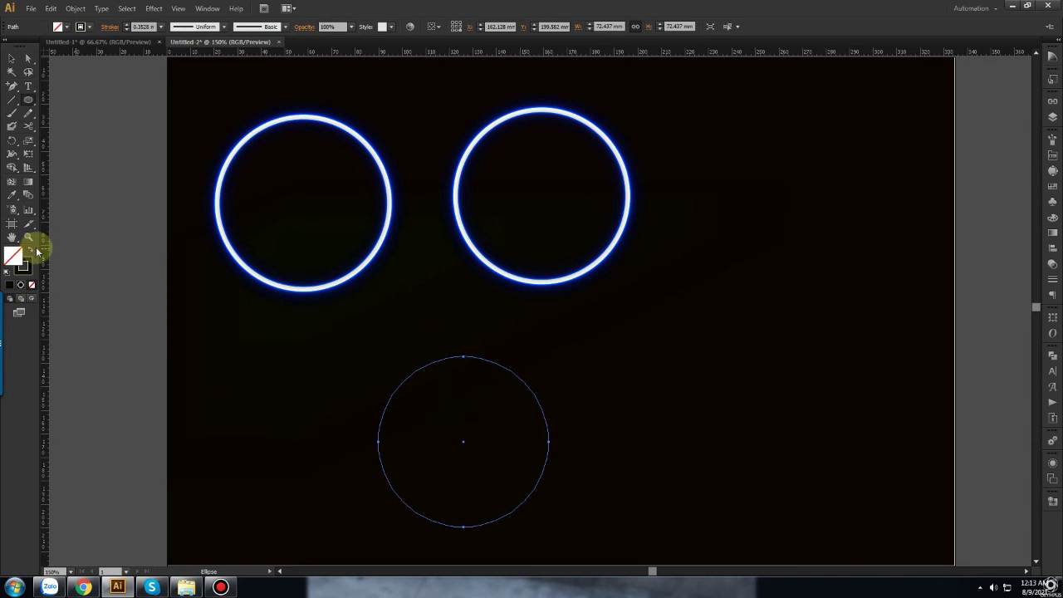
pyautogui.click(80, 27)
pyautogui.click(126, 24)
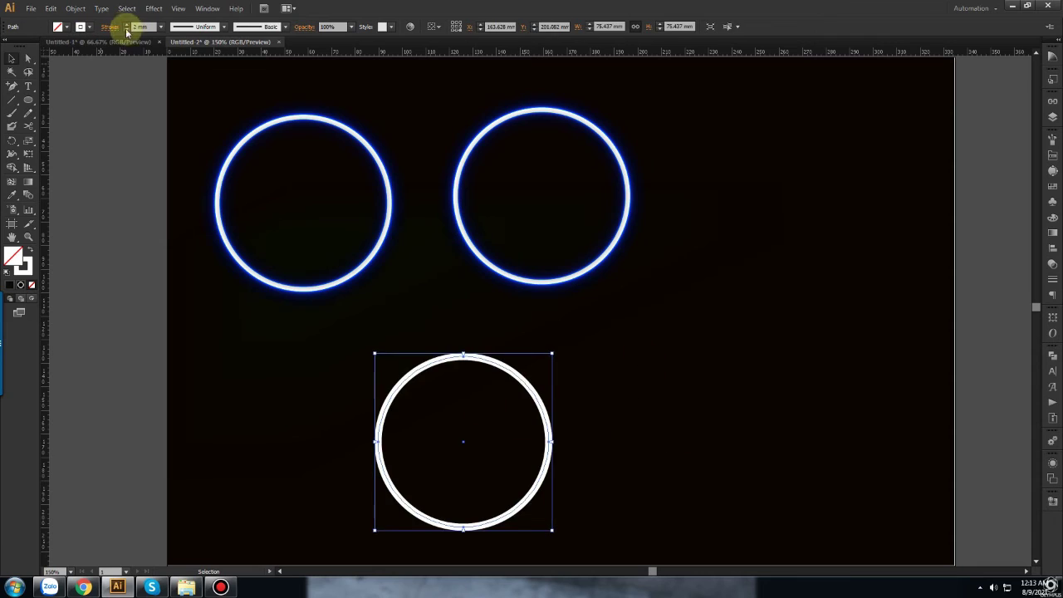
pyautogui.click(408, 388)
pyautogui.press('Delete')
# Offset the open arc's path by 10 mm
pyautogui.click(1052, 279)
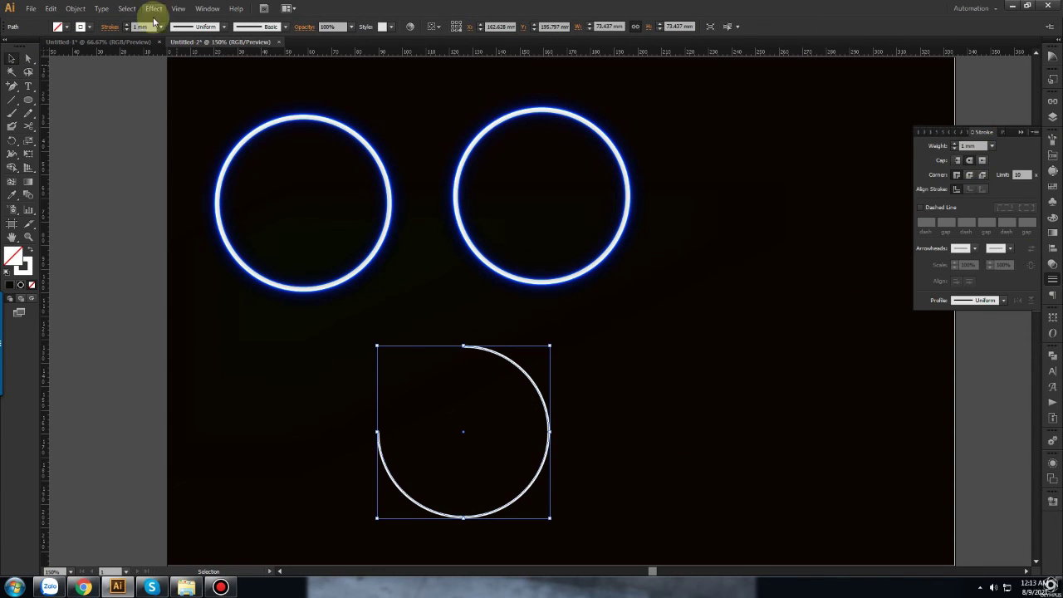
pyautogui.scroll(1, 558, 399)
pyautogui.click(76, 8)
pyautogui.click(274, 299)
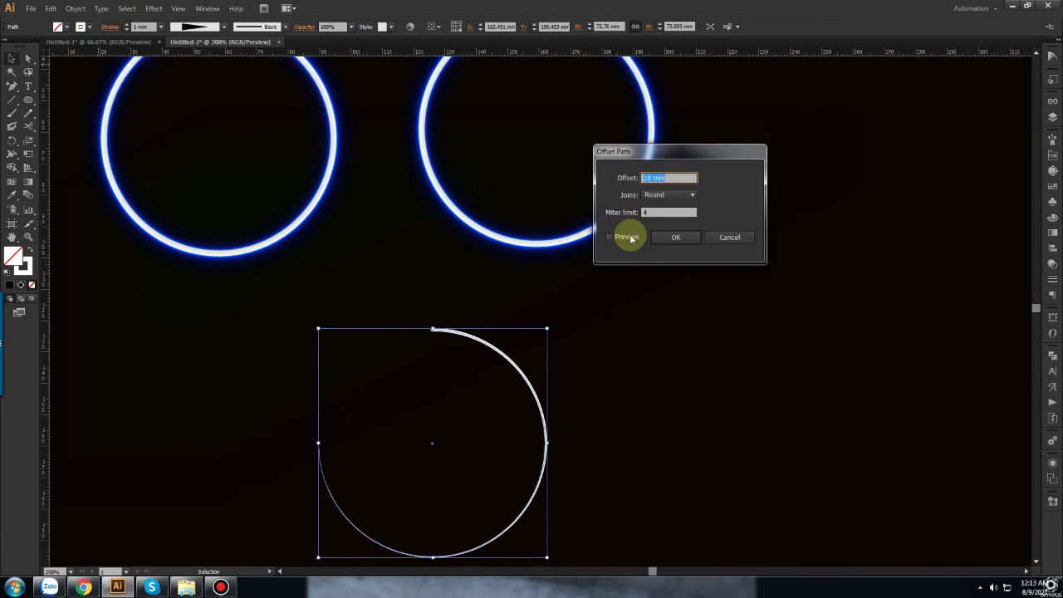
pyautogui.click(611, 238)
pyautogui.press('Return')
# Fill the offset shape dark and blend it with the white arc in 120 steps
pyautogui.click(31, 251)
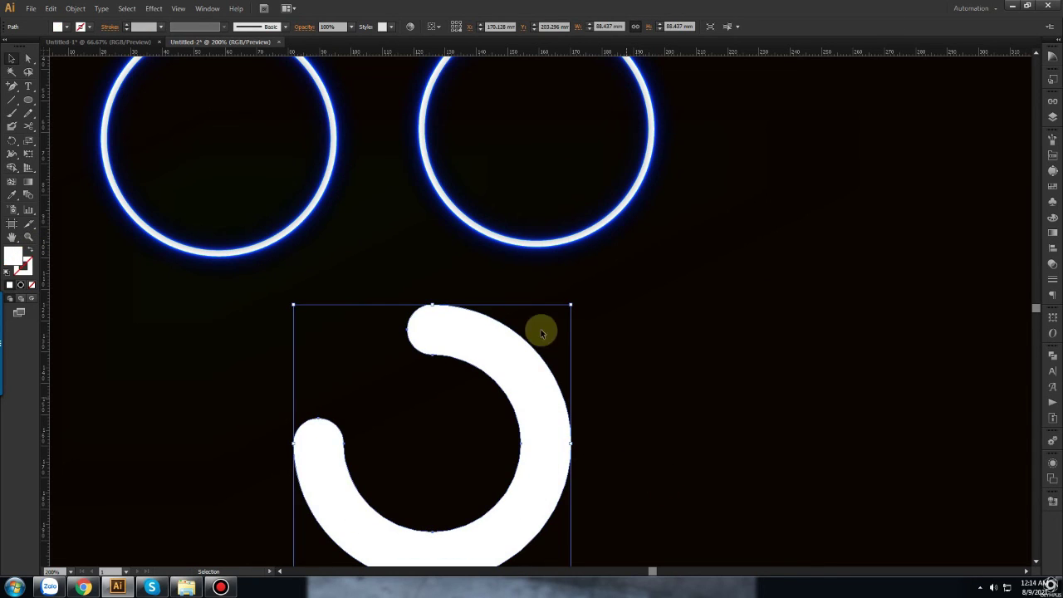
pyautogui.doubleClick(12, 255)
pyautogui.click(738, 313)
pyautogui.click(871, 180)
pyautogui.hotkey('ctrl', 'alt', 'b')
pyautogui.doubleClick(29, 195)
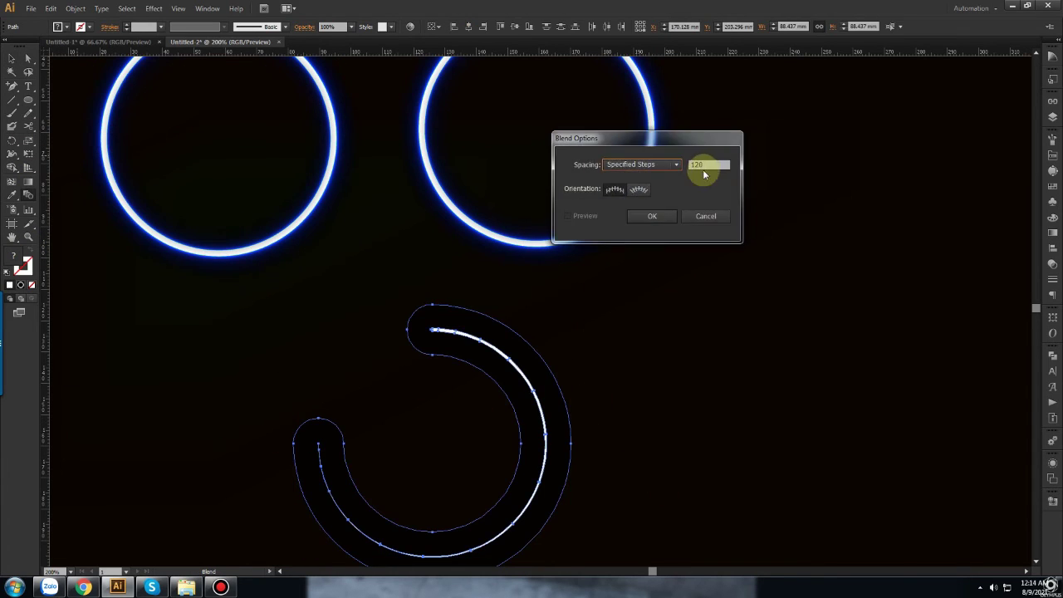
pyautogui.press('Return')
pyautogui.click(743, 308)
# Change the background mesh fill colour to purple
pyautogui.click(593, 408)
pyautogui.hotkey('ctrl', '-')
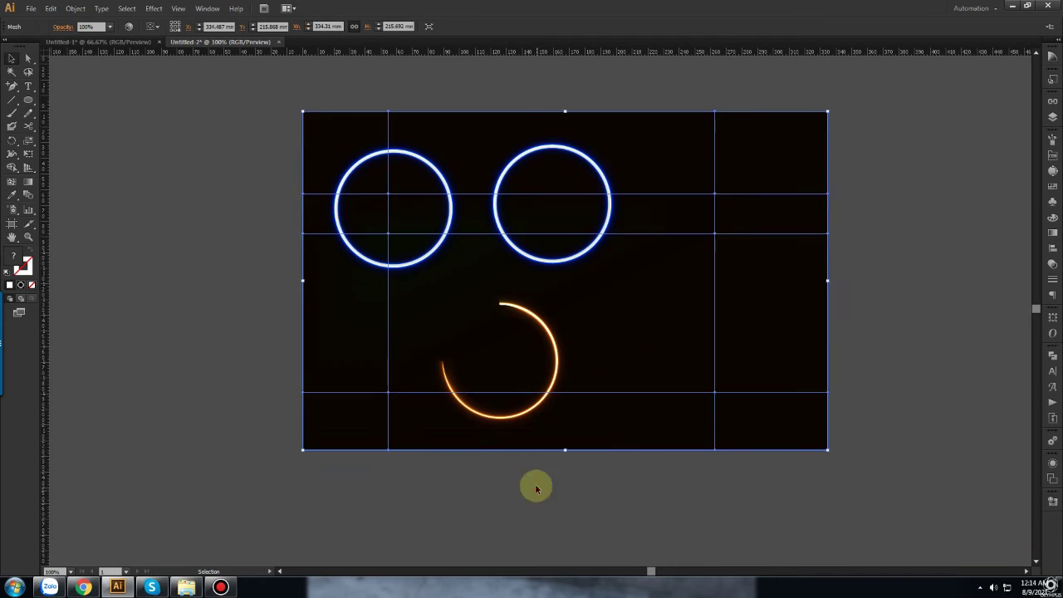
pyautogui.doubleClick(15, 257)
pyautogui.click(731, 296)
pyautogui.press('Return')
pyautogui.hotkey('ctrl', 'shift', 'a')
pyautogui.hotkey('ctrl', '+')
pyautogui.hotkey('ctrl', '+')
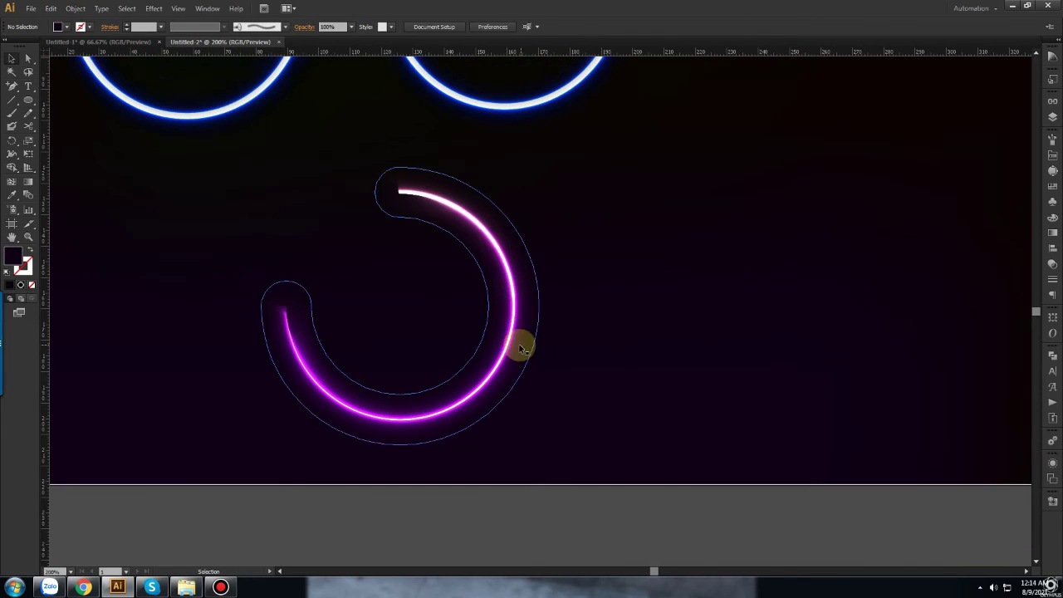
# Nest smaller, rotated copies of the magenta arc blend inside it
pyautogui.click(522, 349)
pyautogui.moveTo(526, 173)
pyautogui.mouseDown()
pyautogui.moveTo(481, 311)
pyautogui.moveTo(441, 256)
pyautogui.mouseUp()
pyautogui.click(455, 329)
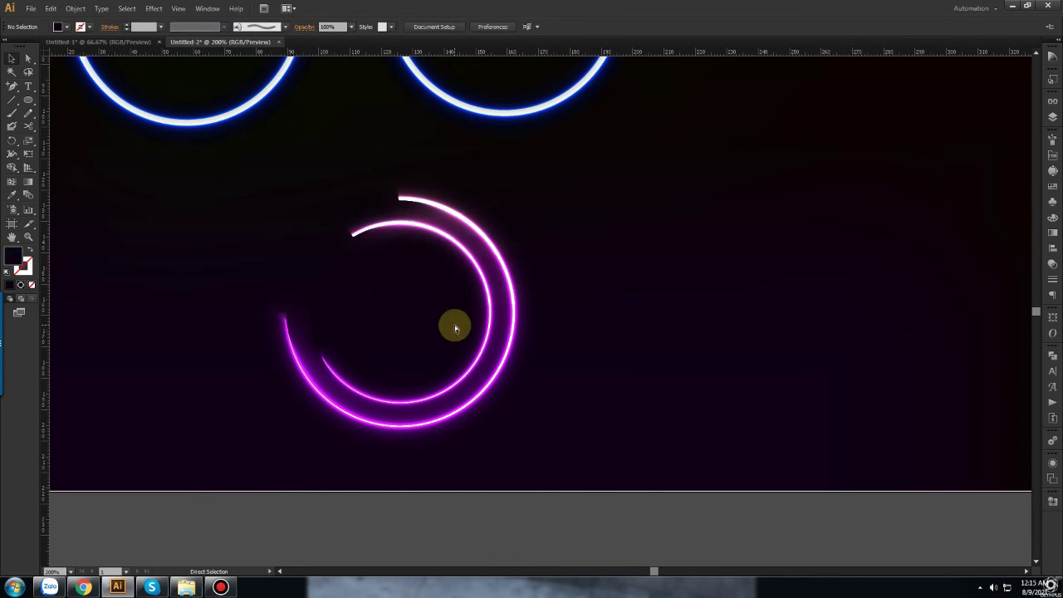
pyautogui.moveTo(455, 329); pyautogui.dragTo(451, 280)
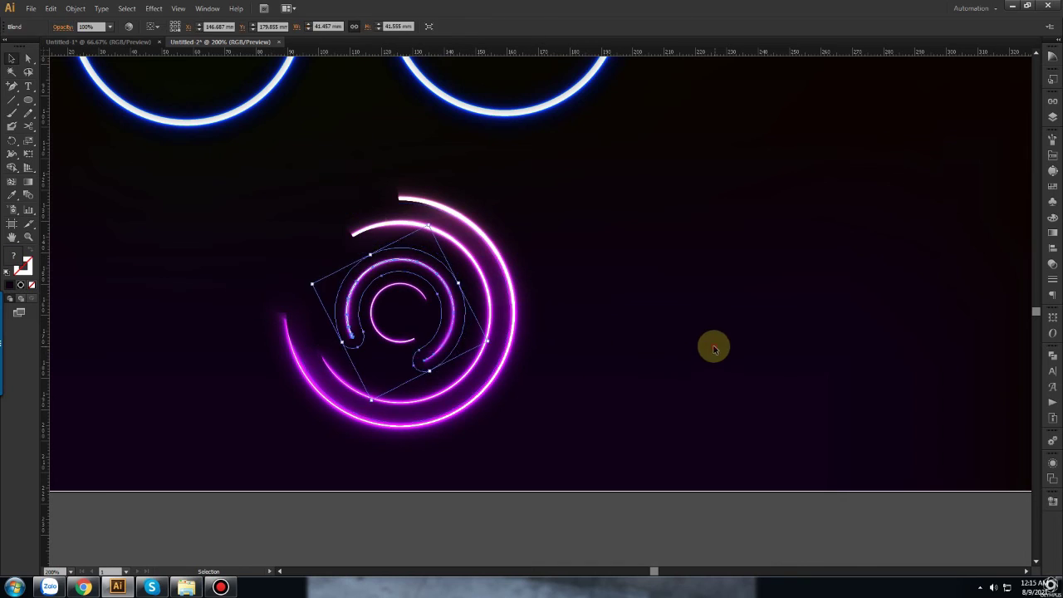
pyautogui.moveTo(474, 360)
pyautogui.mouseDown()
pyautogui.moveTo(316, 334)
pyautogui.moveTo(417, 237)
pyautogui.mouseUp()
pyautogui.click(581, 321)
pyautogui.hotkey('ctrl', '1')
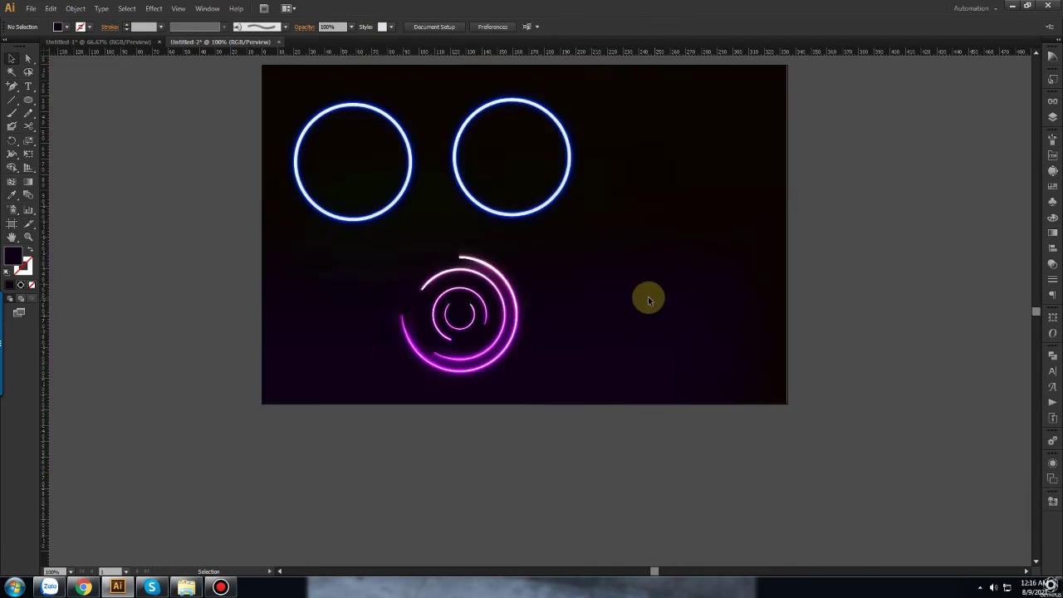